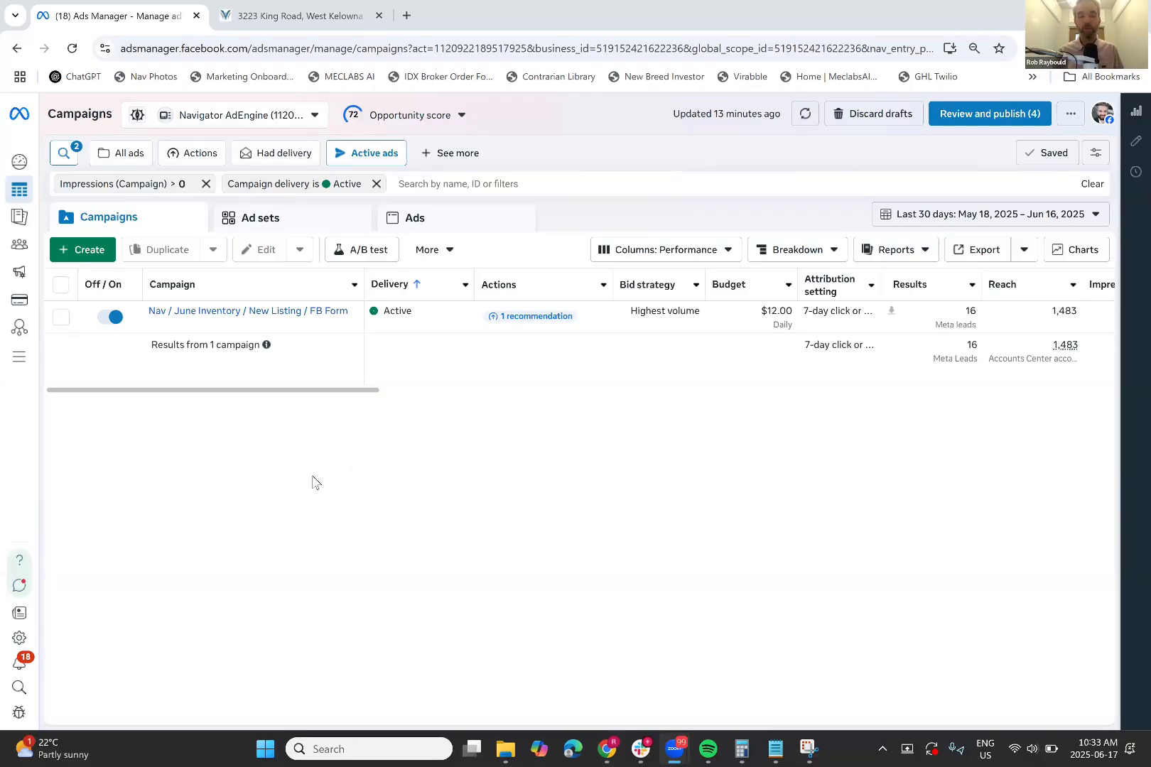
Create a new campaign with the Leads objective using the manual leads campaign setup
{"action": "left_click", "coordinate": [82, 253]}
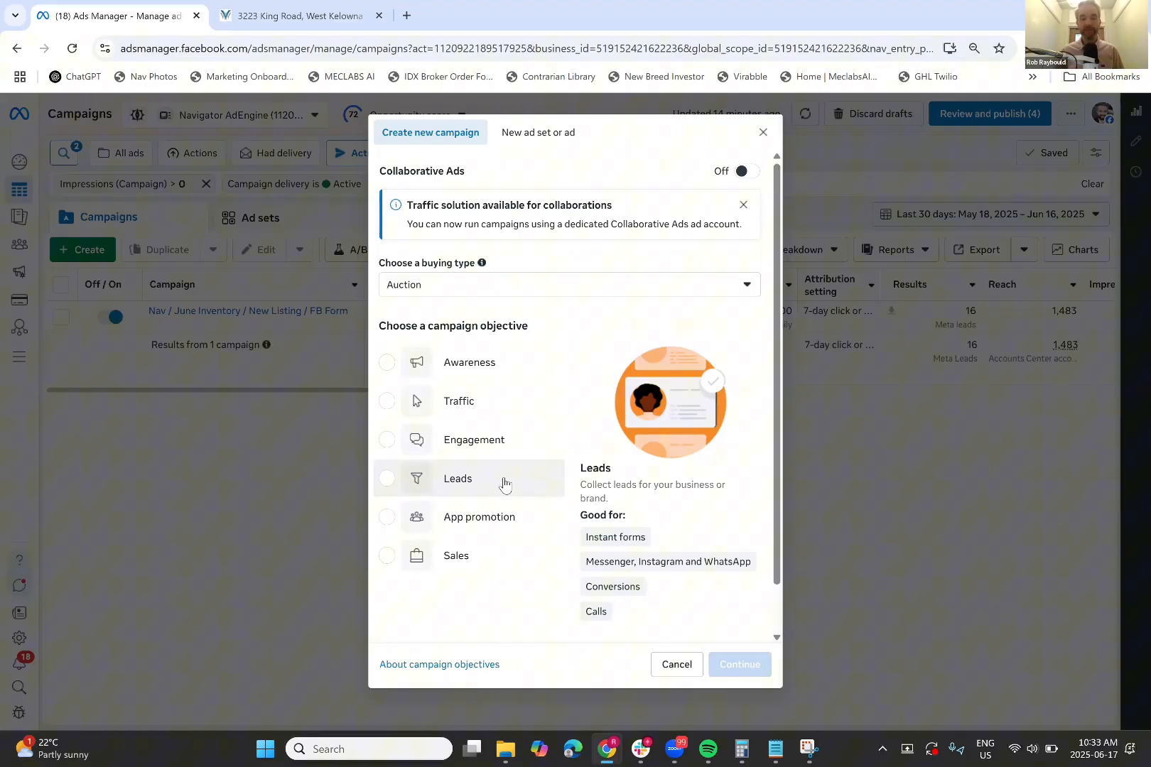
{"action": "left_click", "coordinate": [504, 484]}
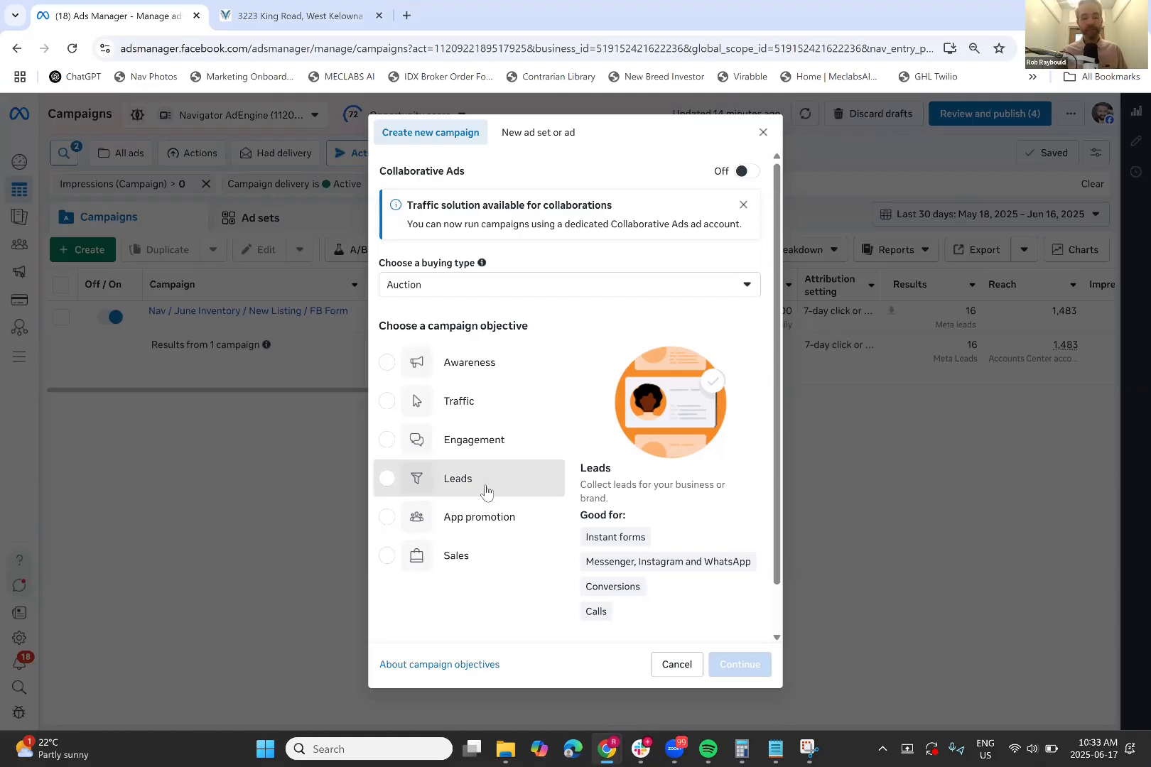
{"action": "left_click", "coordinate": [740, 668]}
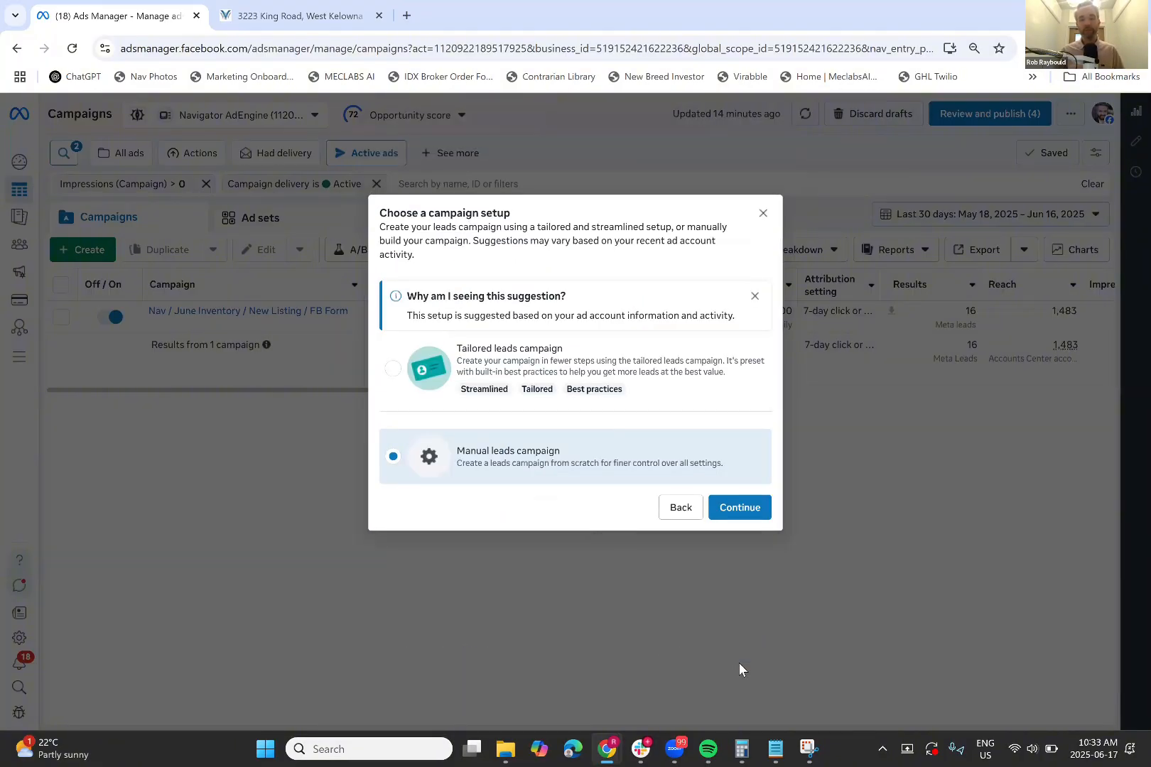
{"action": "left_click", "coordinate": [742, 512]}
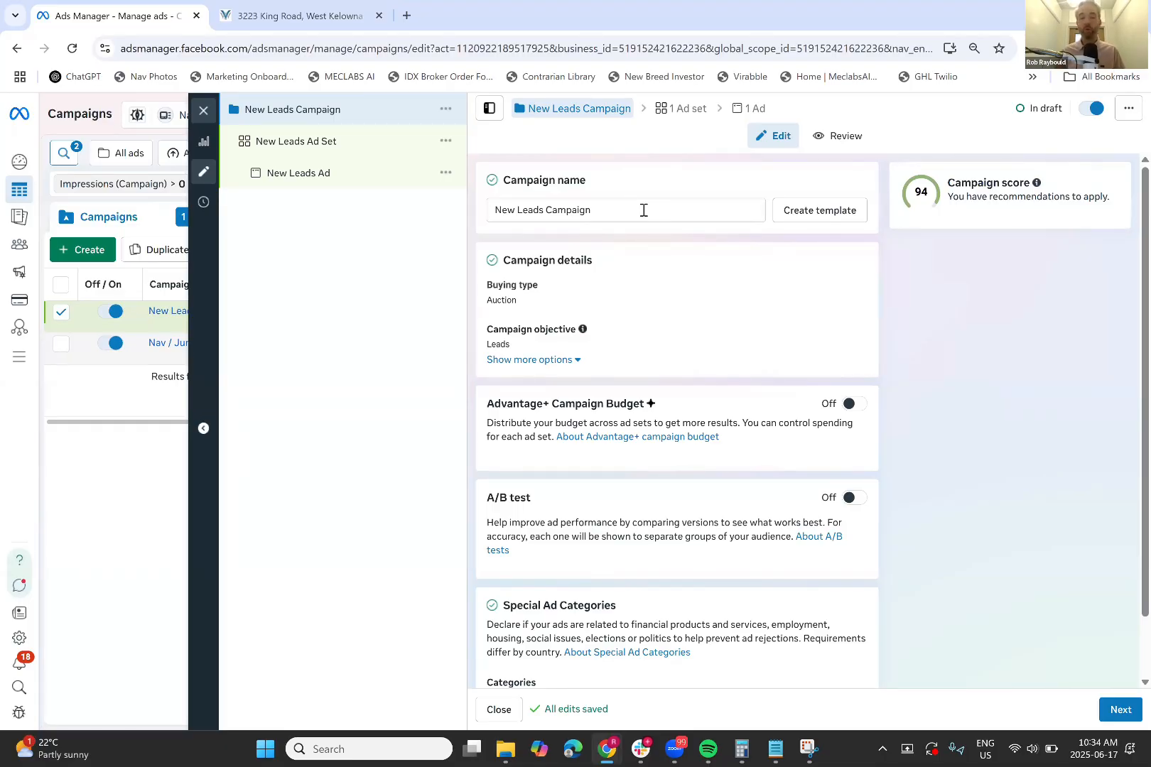
{"action": "double_click", "coordinate": [644, 210]}
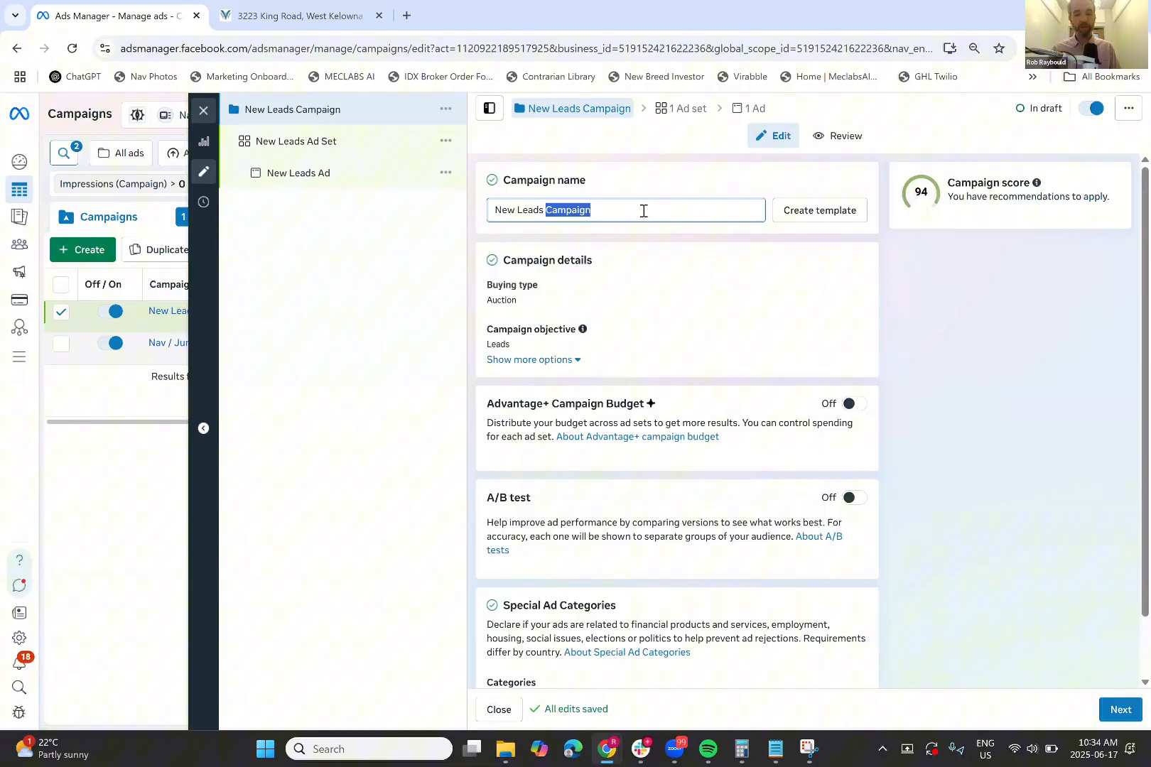
{"action": "right_click", "coordinate": [644, 213]}
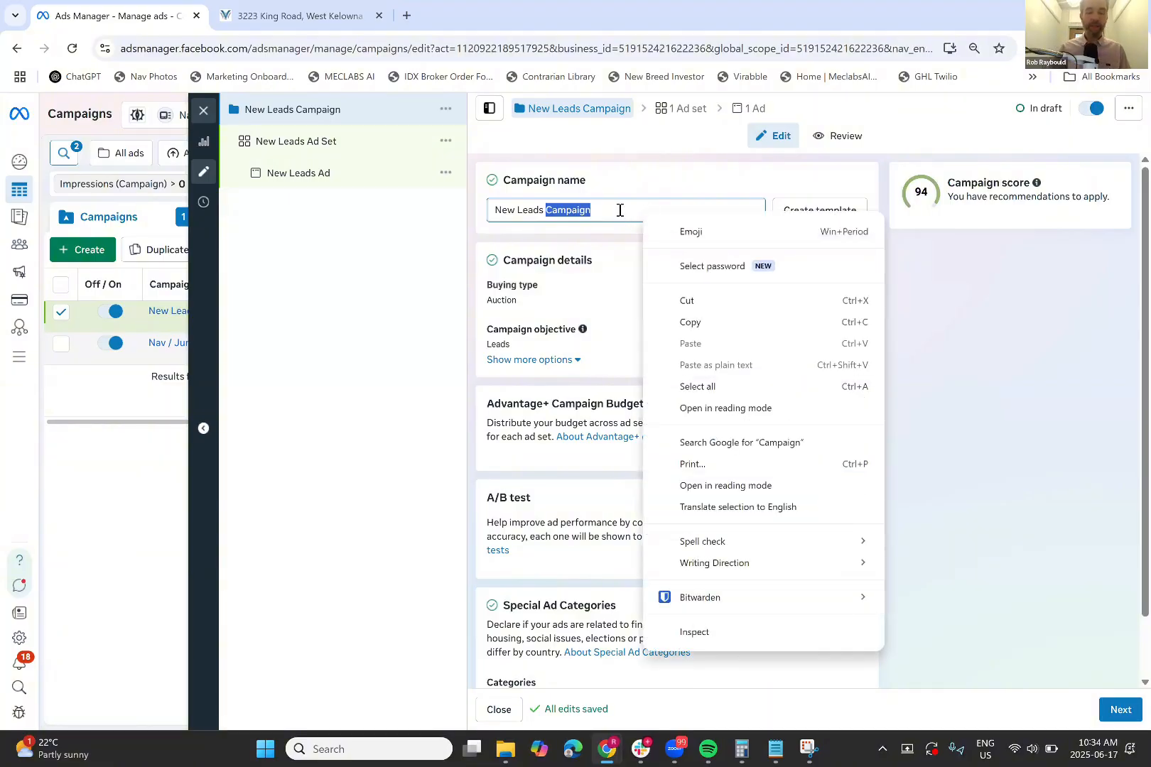
{"action": "left_click", "coordinate": [621, 210]}
{"action": "triple_click", "coordinate": [621, 210]}
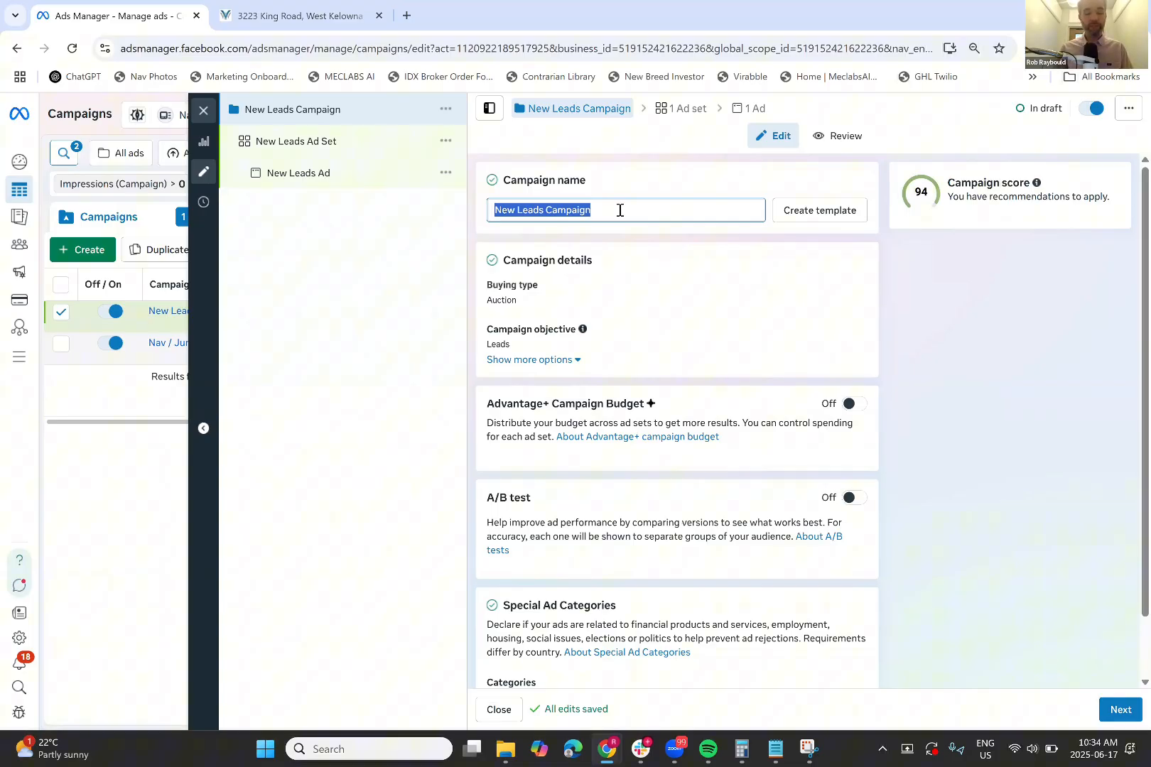
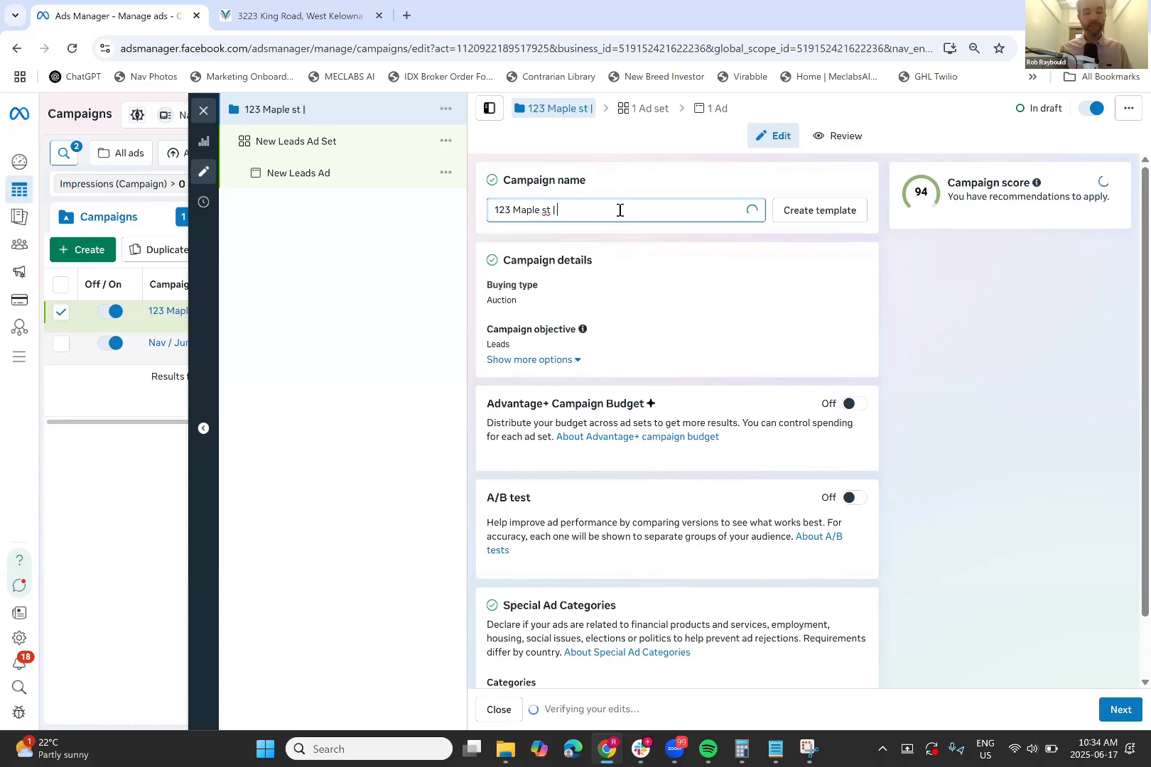
{"action": "type", "text": " FB Leads"}
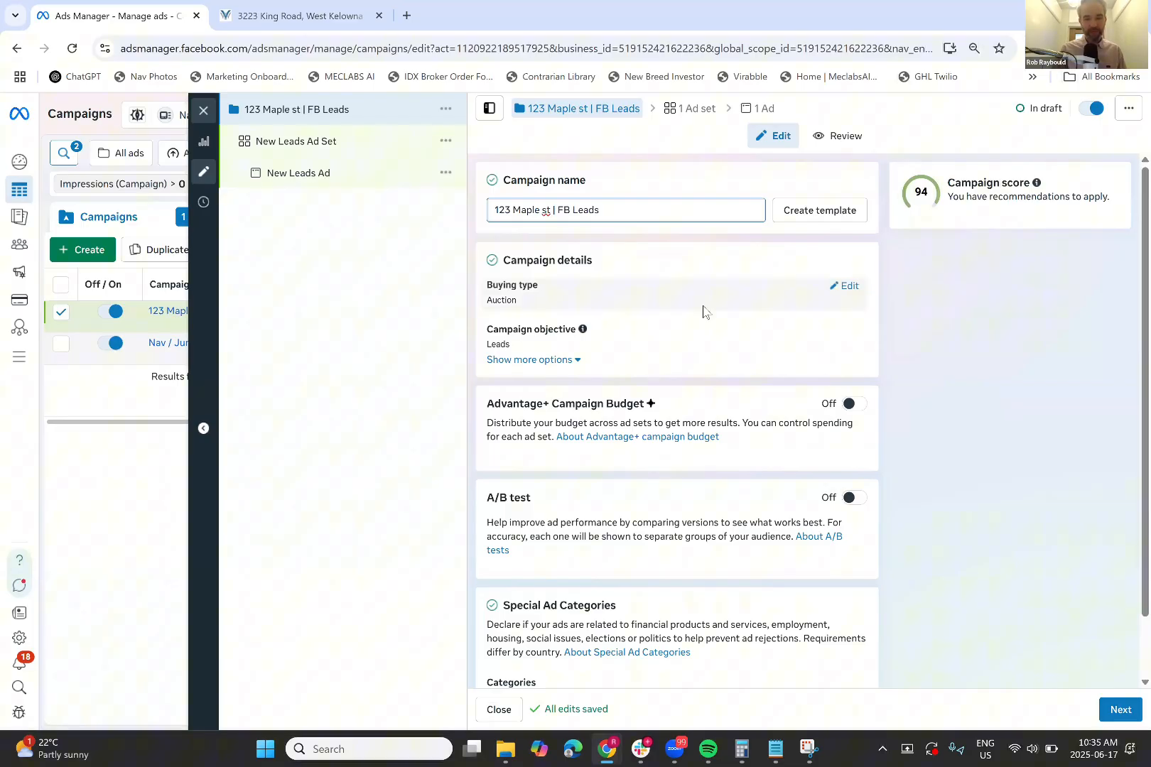
{"action": "scroll", "coordinate": [704, 312], "scroll_direction": "down", "scroll_amount": 1}
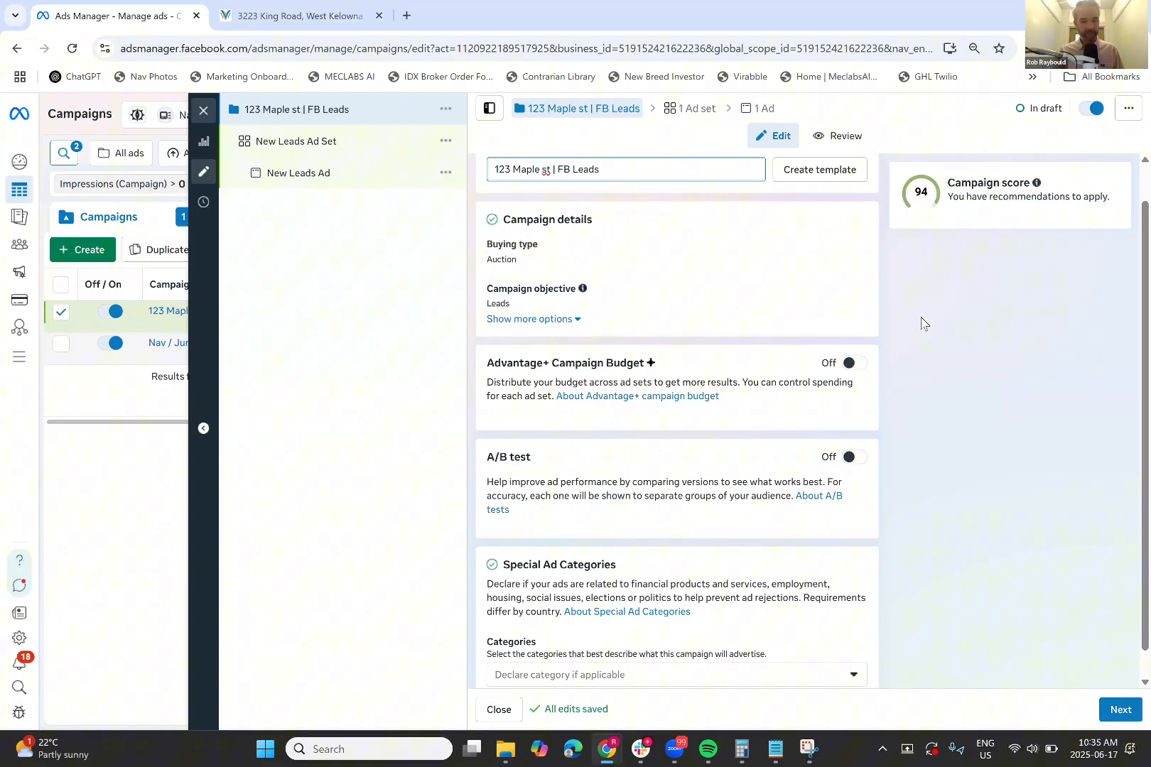
{"action": "scroll", "coordinate": [922, 323], "scroll_direction": "down", "scroll_amount": 1}
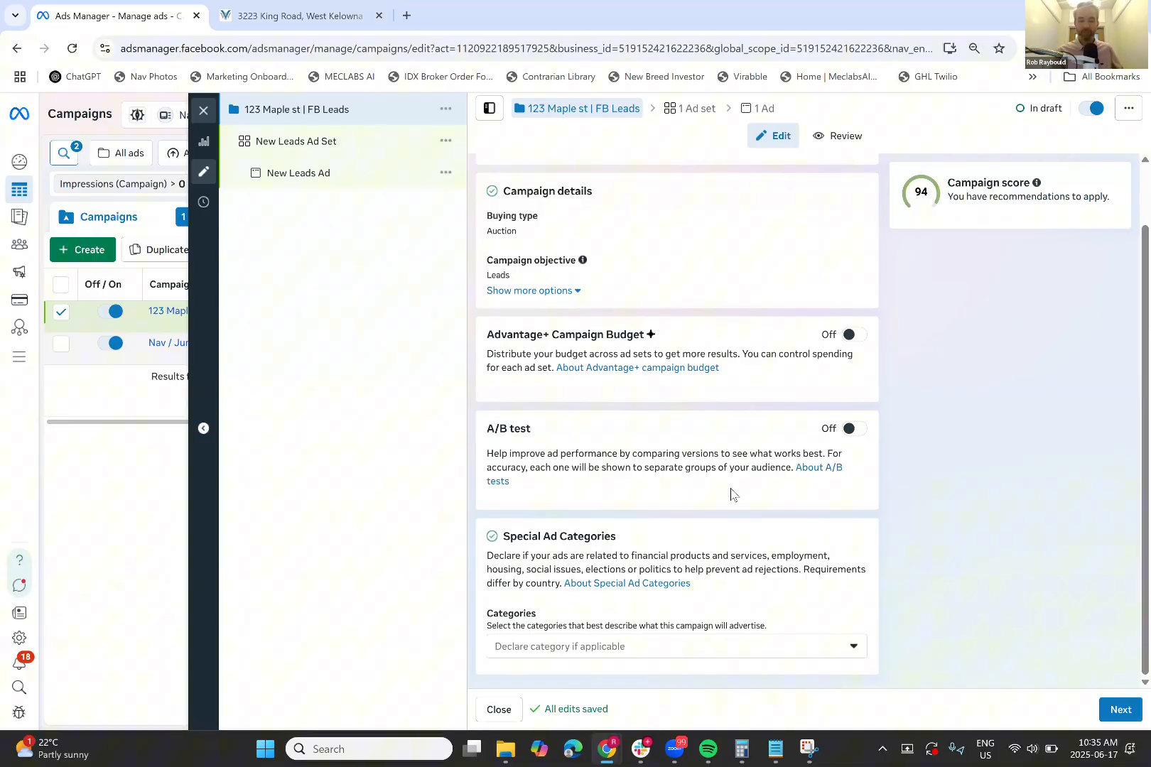
Declare the Housing special ad category, then continue to the ad set
{"action": "left_click", "coordinate": [748, 660]}
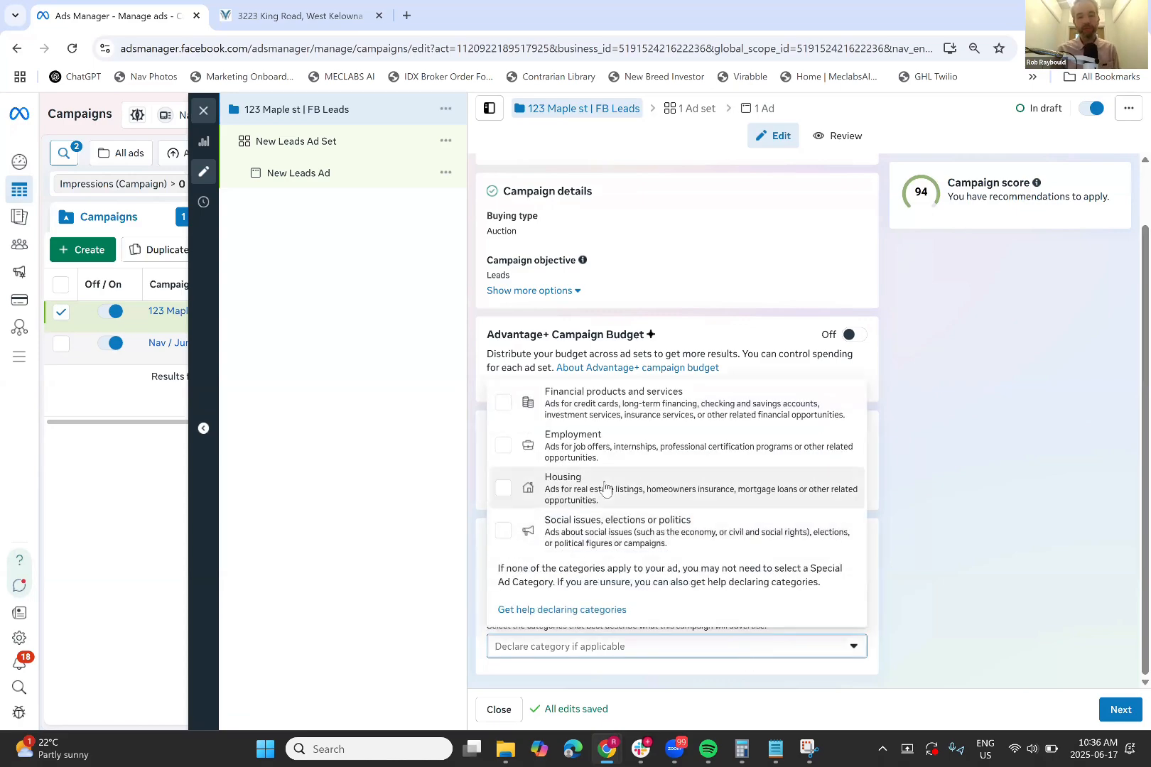
{"action": "left_click", "coordinate": [778, 498]}
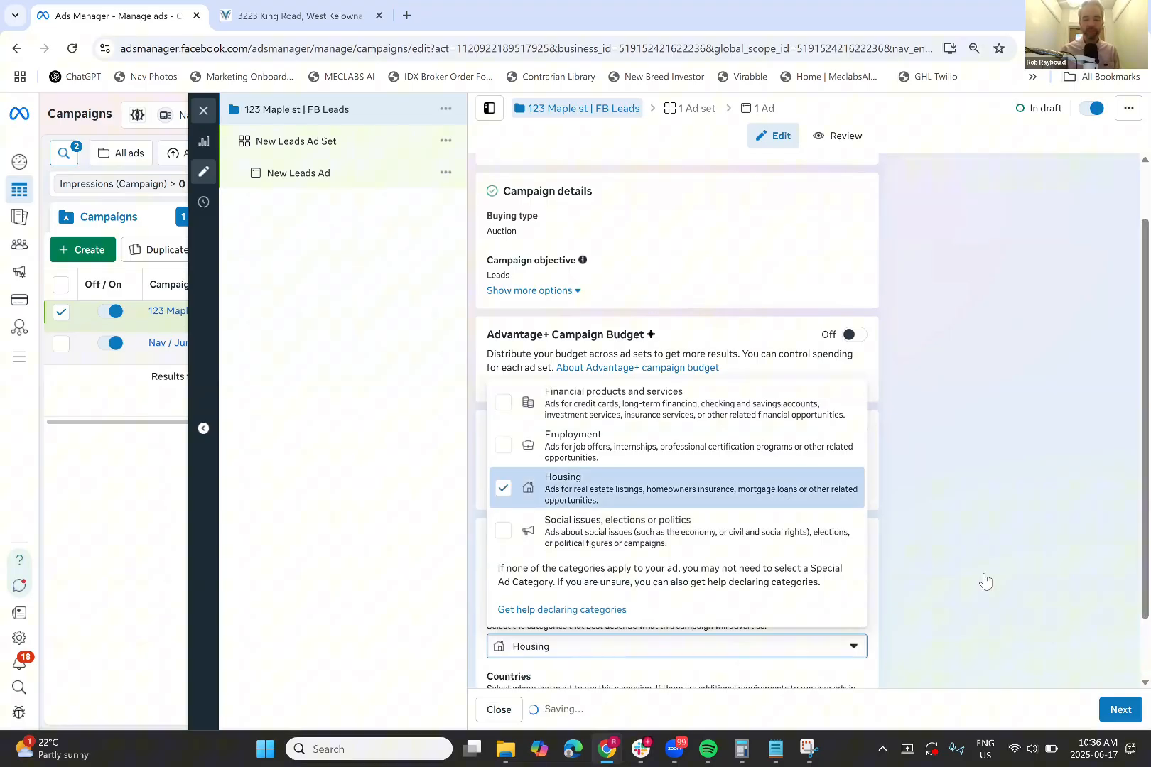
{"action": "scroll", "coordinate": [984, 580], "scroll_direction": "down", "scroll_amount": 2}
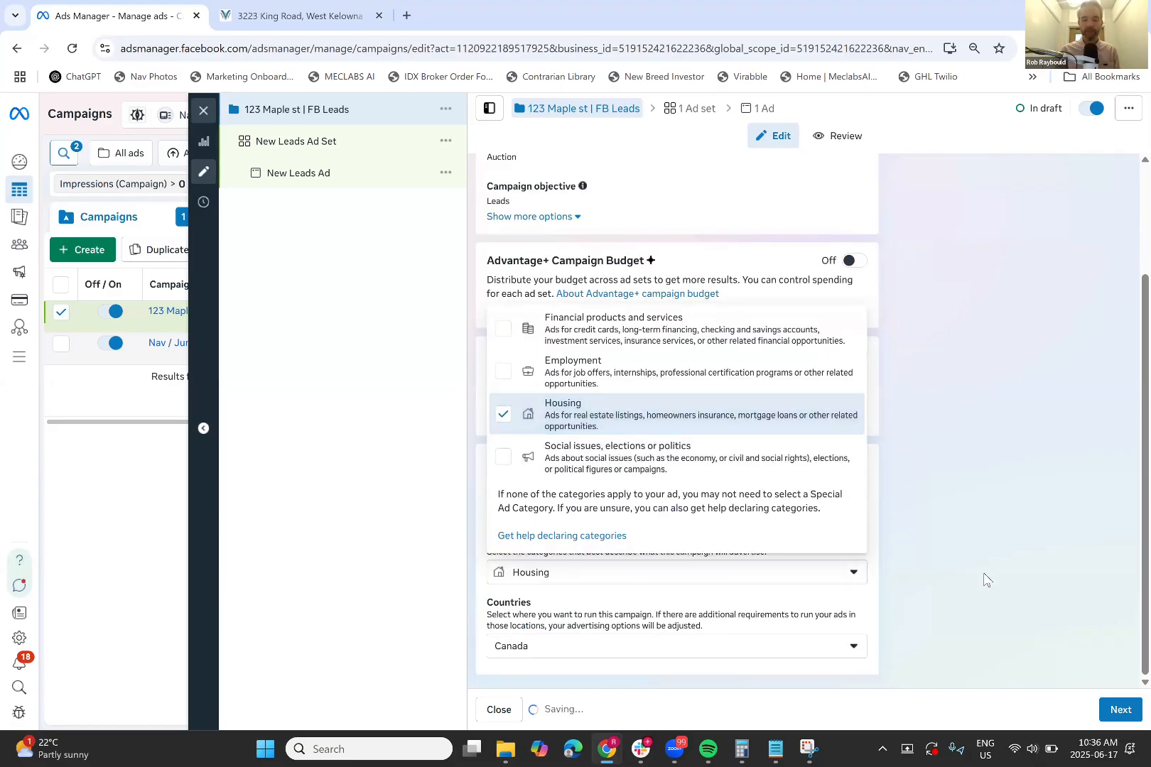
{"action": "scroll", "coordinate": [985, 580], "scroll_direction": "down", "scroll_amount": 2}
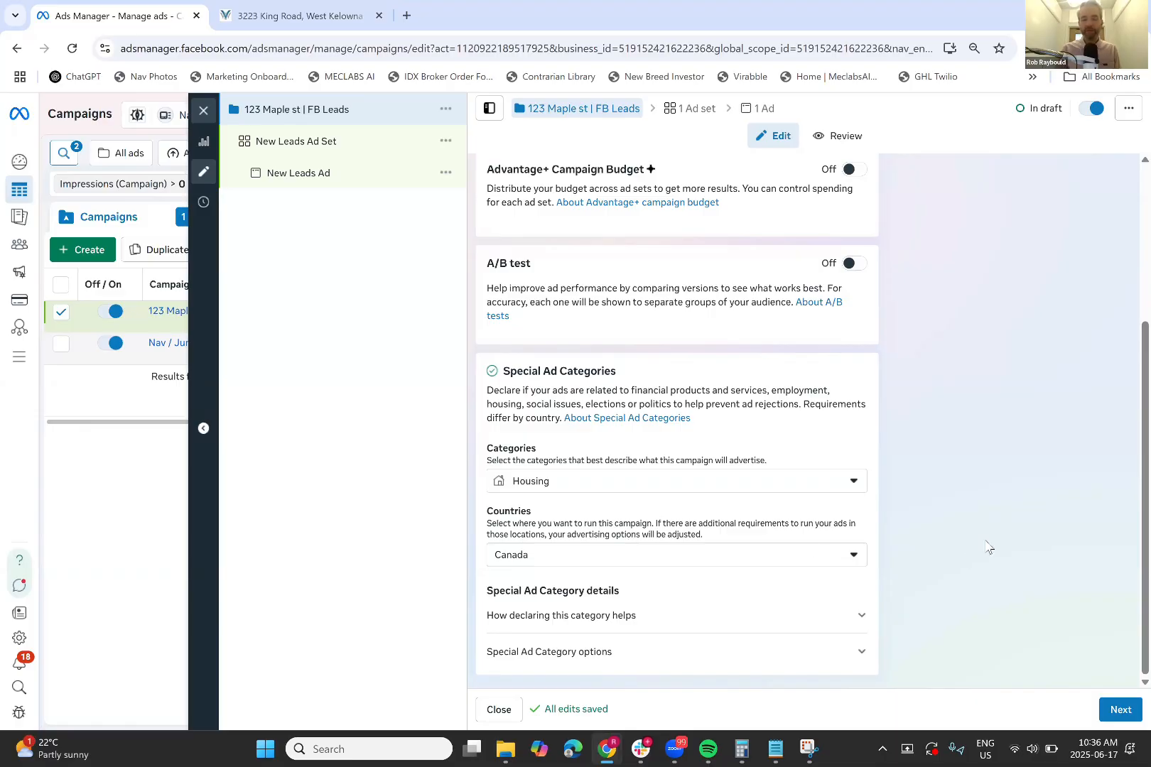
{"action": "left_click", "coordinate": [1120, 717]}
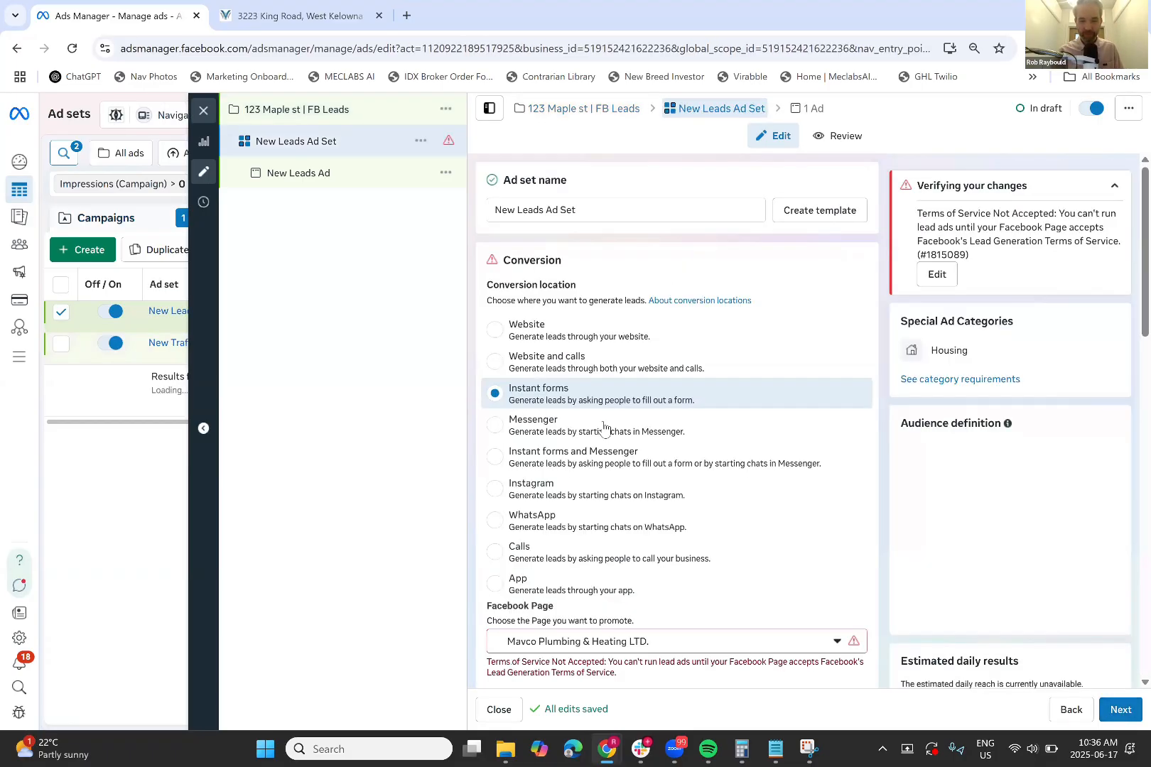
{"action": "left_click", "coordinate": [333, 177]}
{"action": "left_click", "coordinate": [346, 147]}
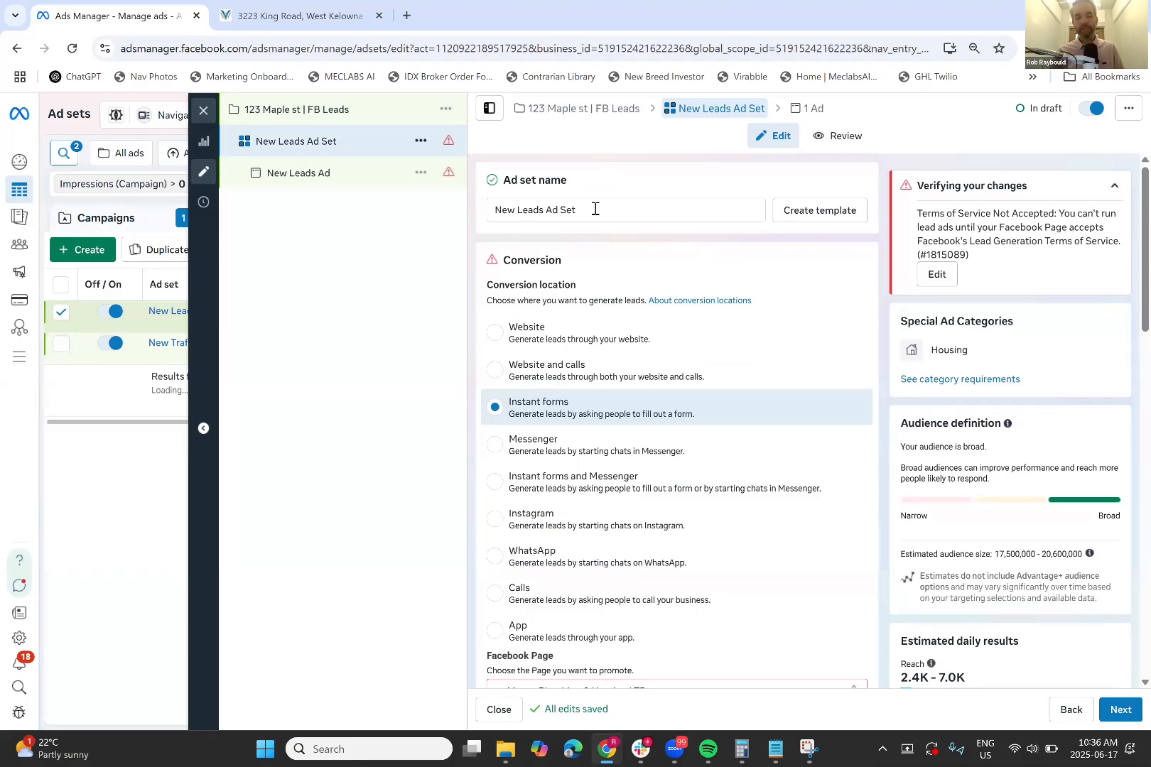
{"action": "triple_click", "coordinate": [596, 209]}
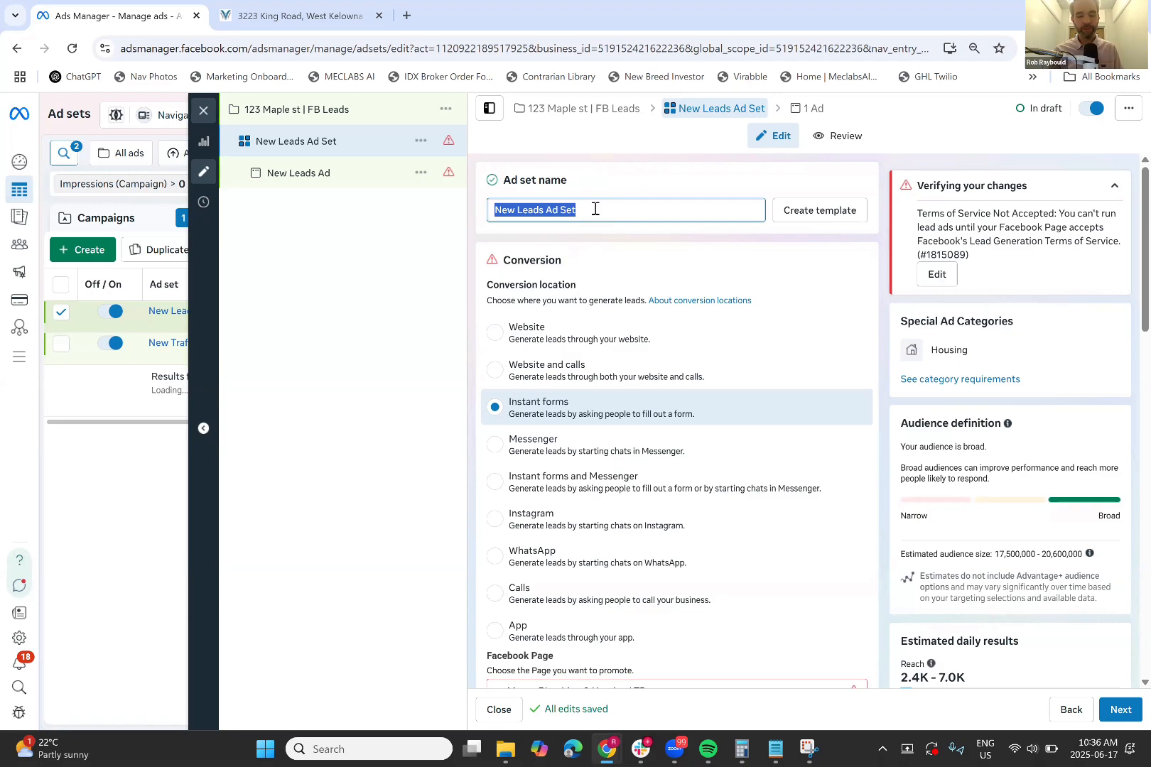
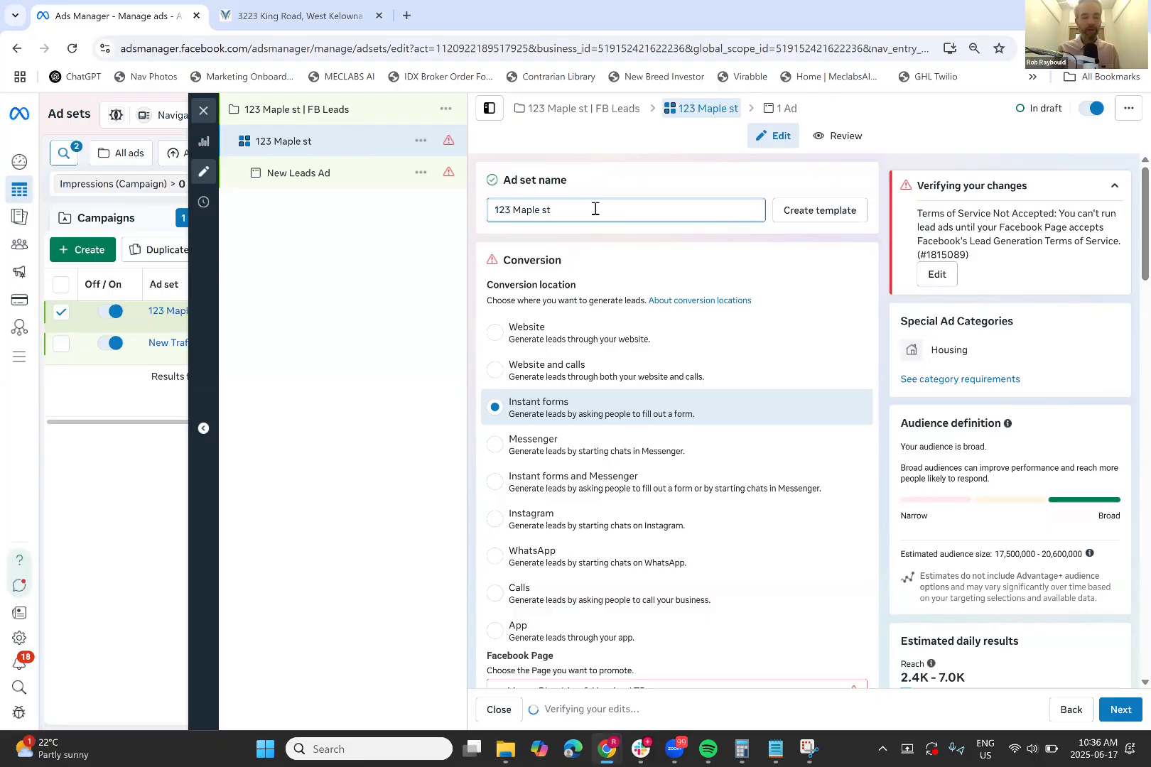
{"action": "type", "text": "ad set"}
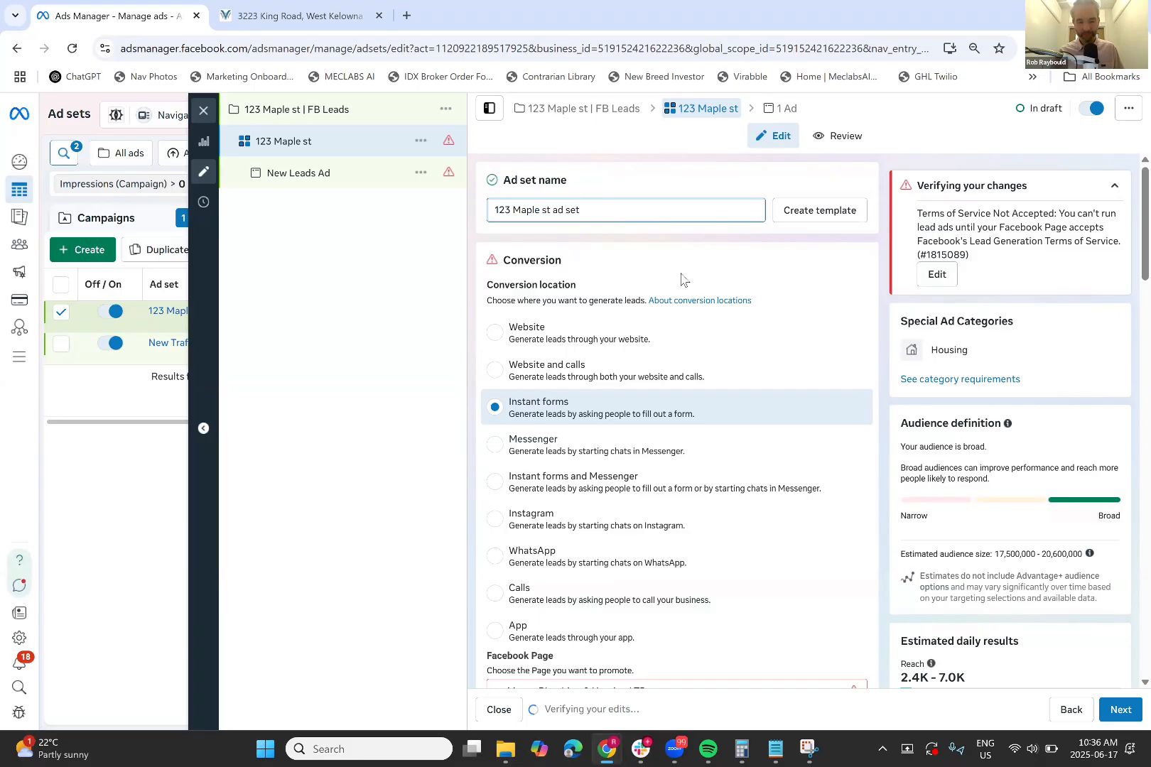
{"action": "scroll", "coordinate": [547, 373], "scroll_direction": "down", "scroll_amount": 1}
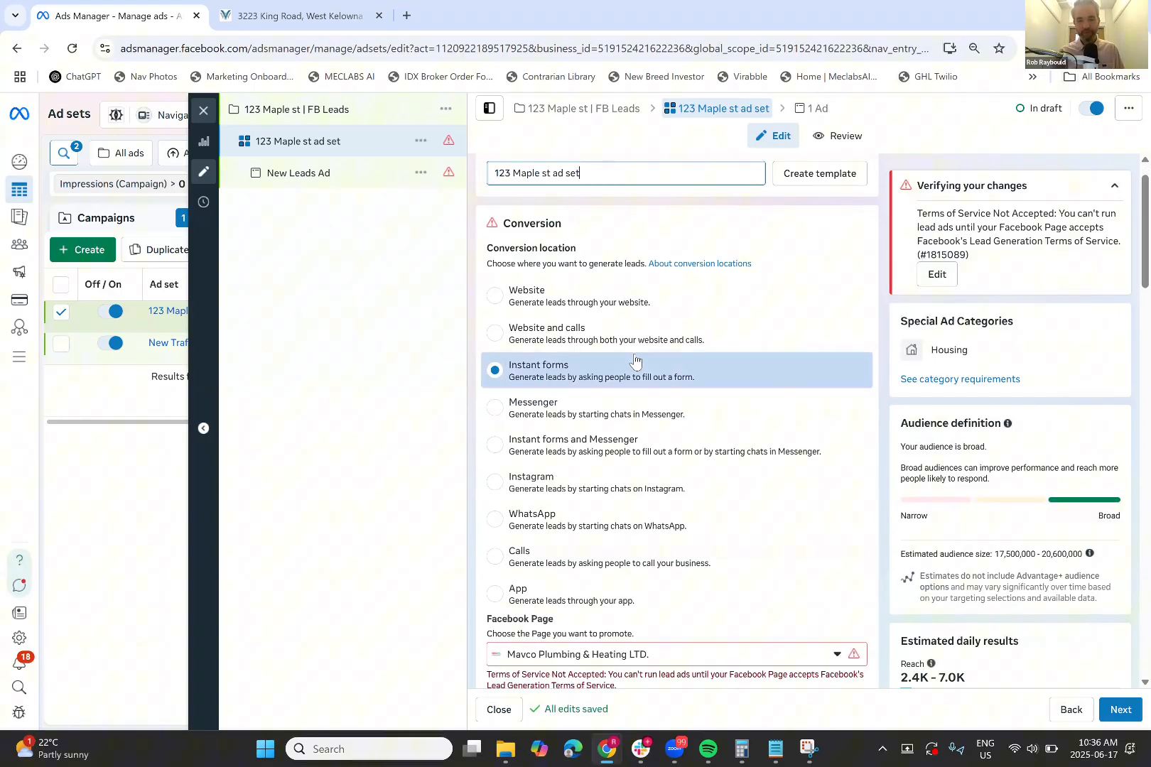
{"action": "scroll", "coordinate": [562, 366], "scroll_direction": "down", "scroll_amount": 3}
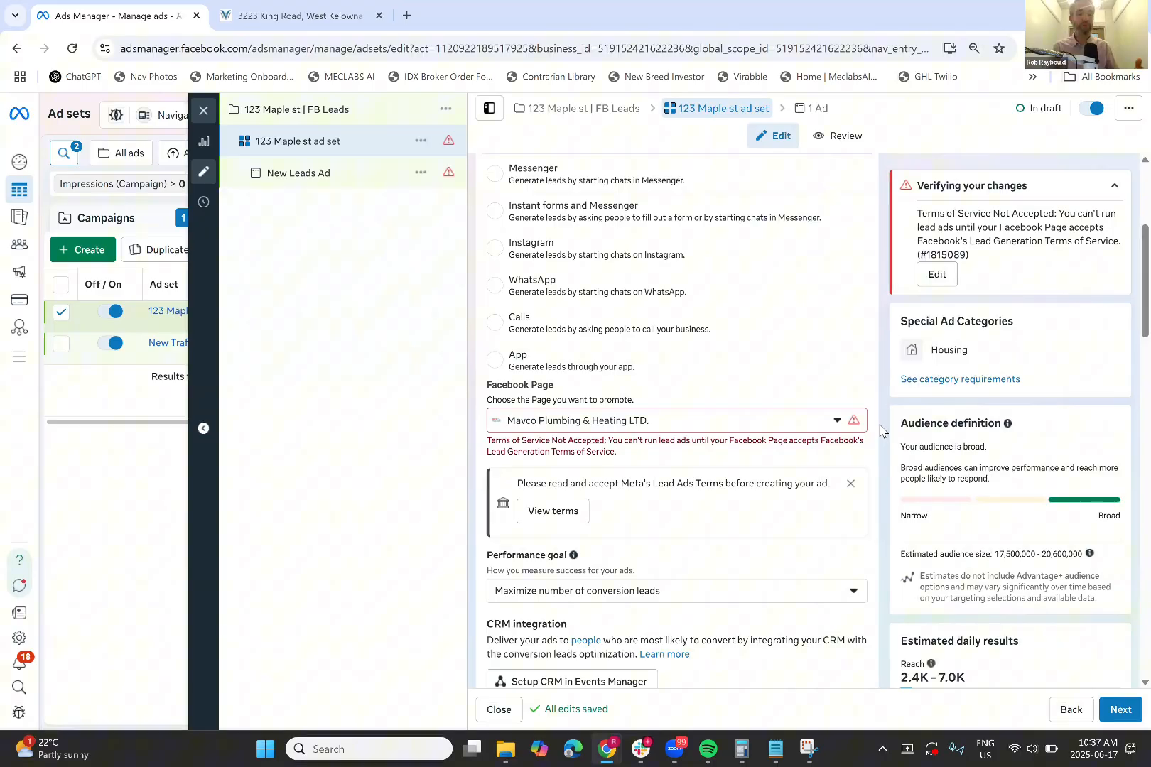
{"action": "left_click", "coordinate": [787, 425]}
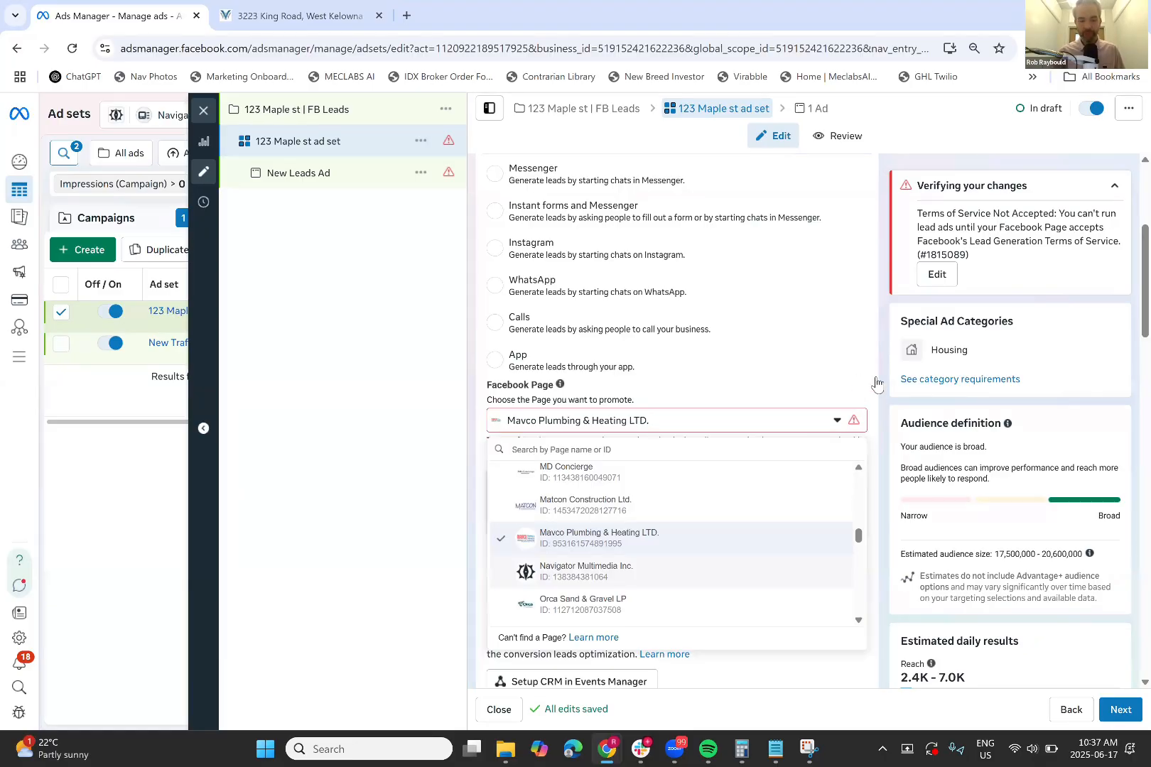
{"action": "left_click", "coordinate": [682, 572]}
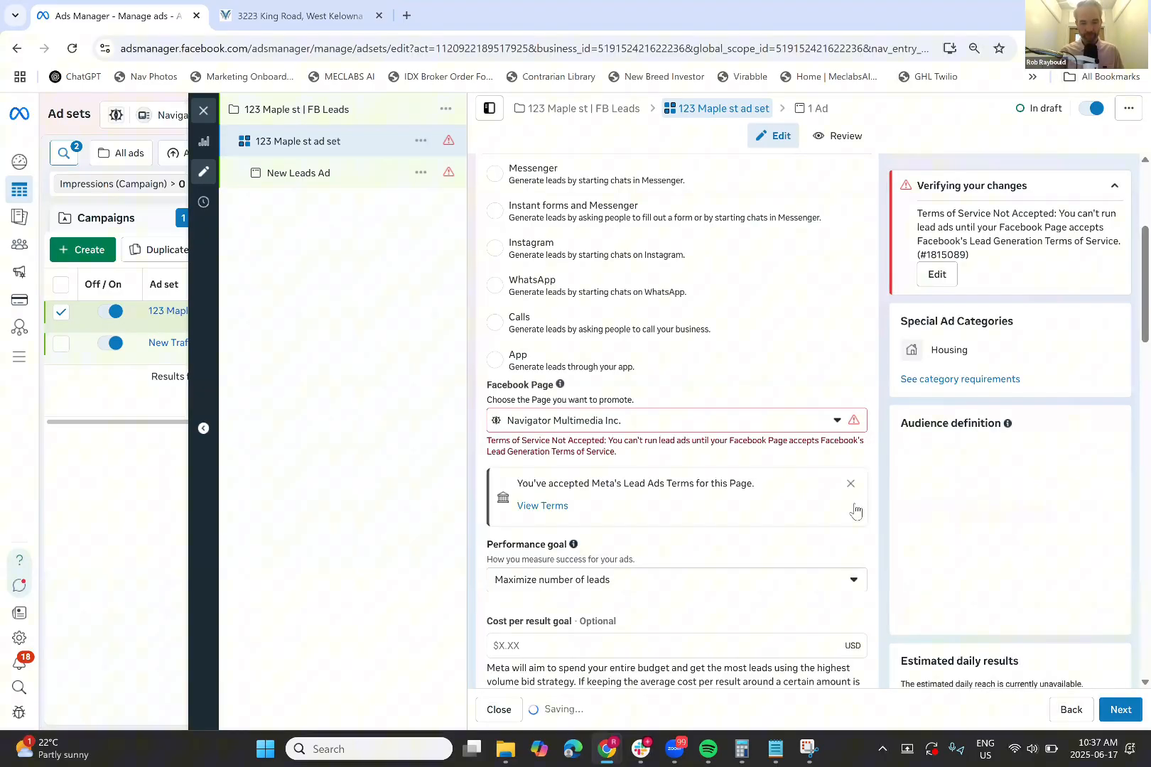
{"action": "scroll", "coordinate": [767, 510], "scroll_direction": "down", "scroll_amount": 1}
{"action": "scroll", "coordinate": [767, 510], "scroll_direction": "down", "scroll_amount": 2}
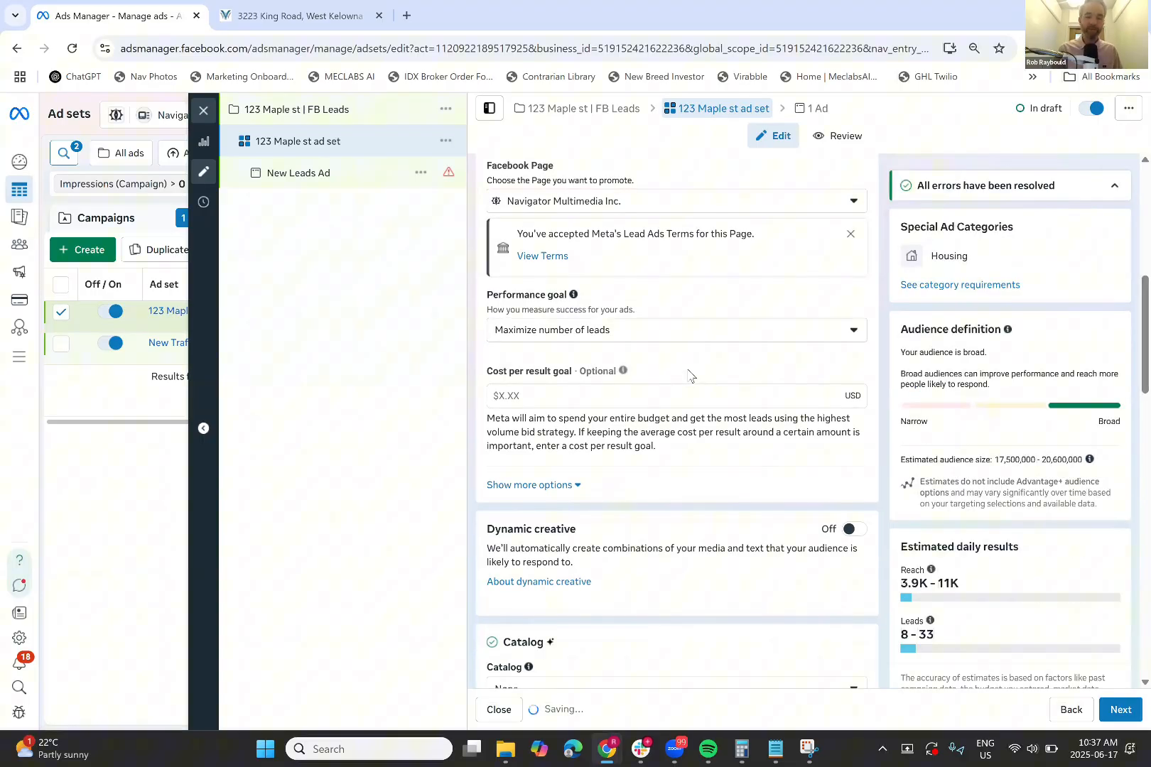
{"action": "scroll", "coordinate": [781, 375], "scroll_direction": "down", "scroll_amount": 2}
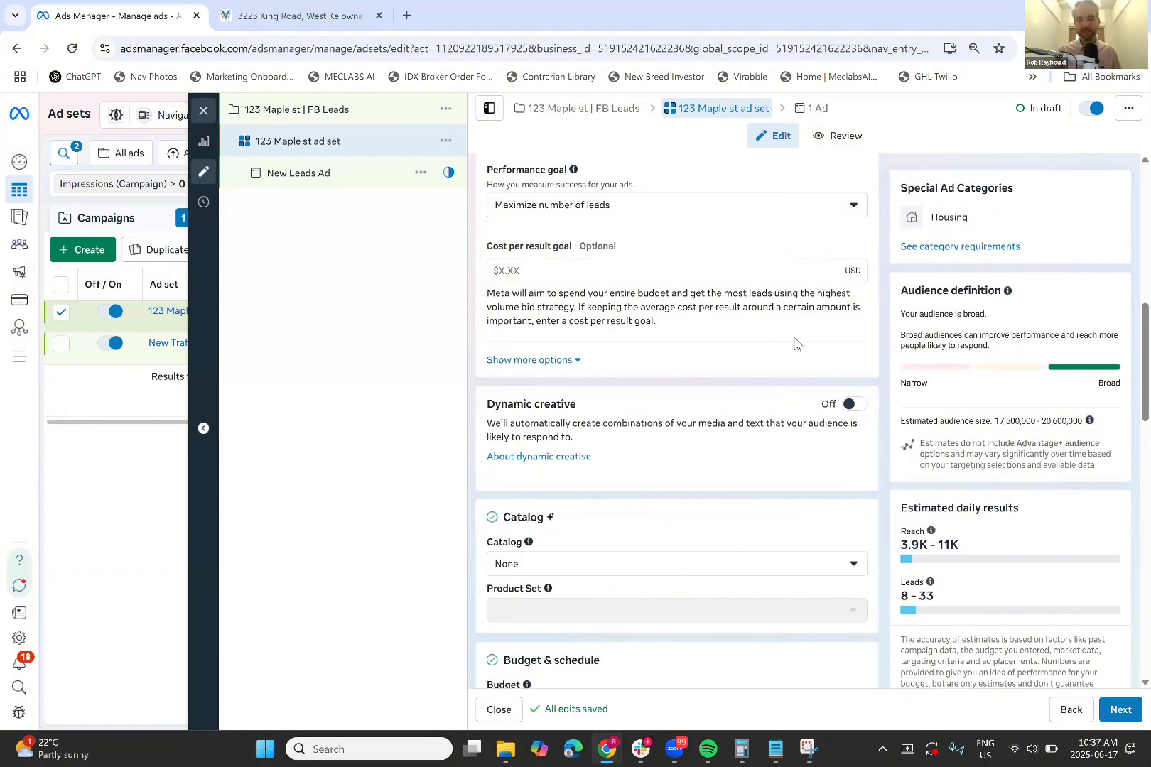
{"action": "scroll", "coordinate": [796, 345], "scroll_direction": "down", "scroll_amount": 2}
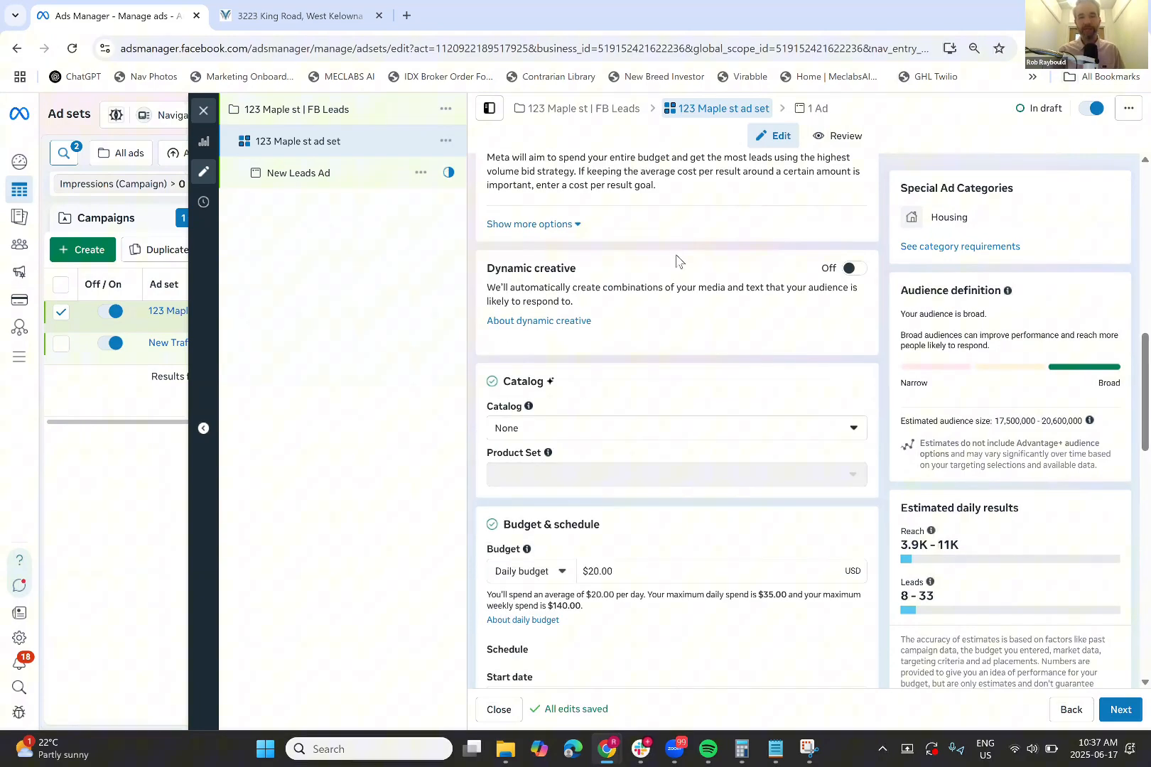
{"action": "left_click", "coordinate": [850, 270]}
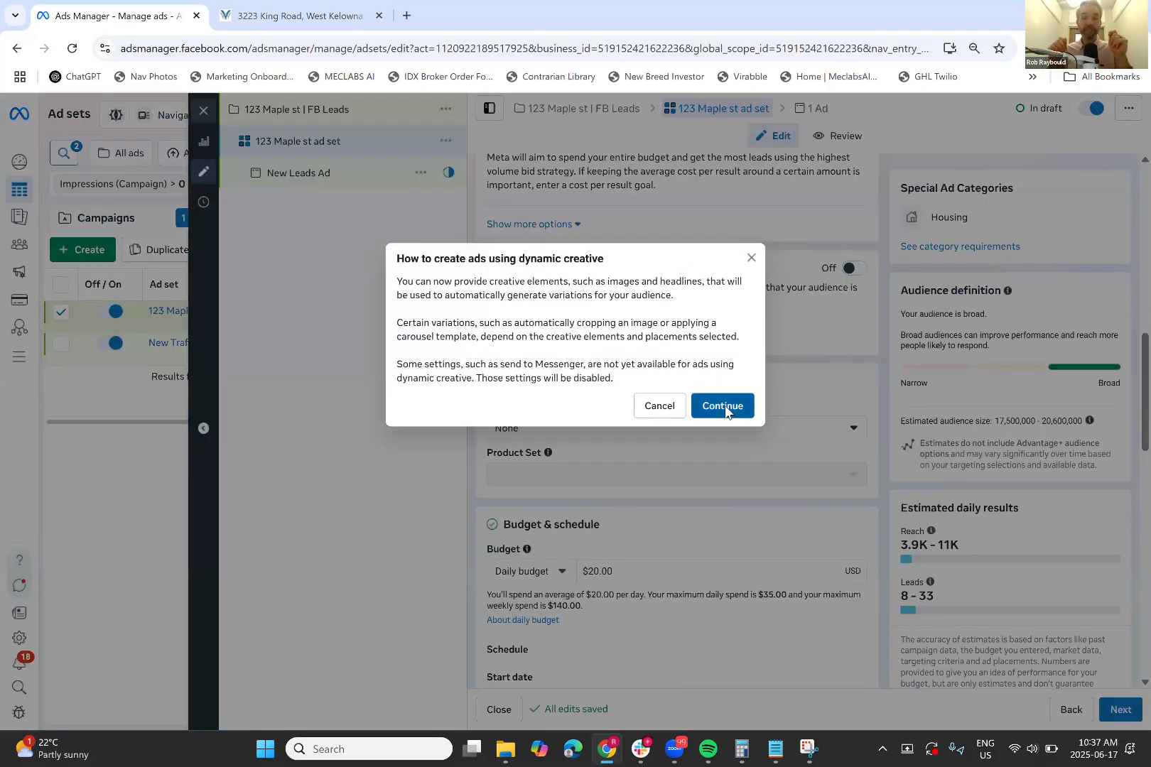
{"action": "left_click", "coordinate": [723, 406]}
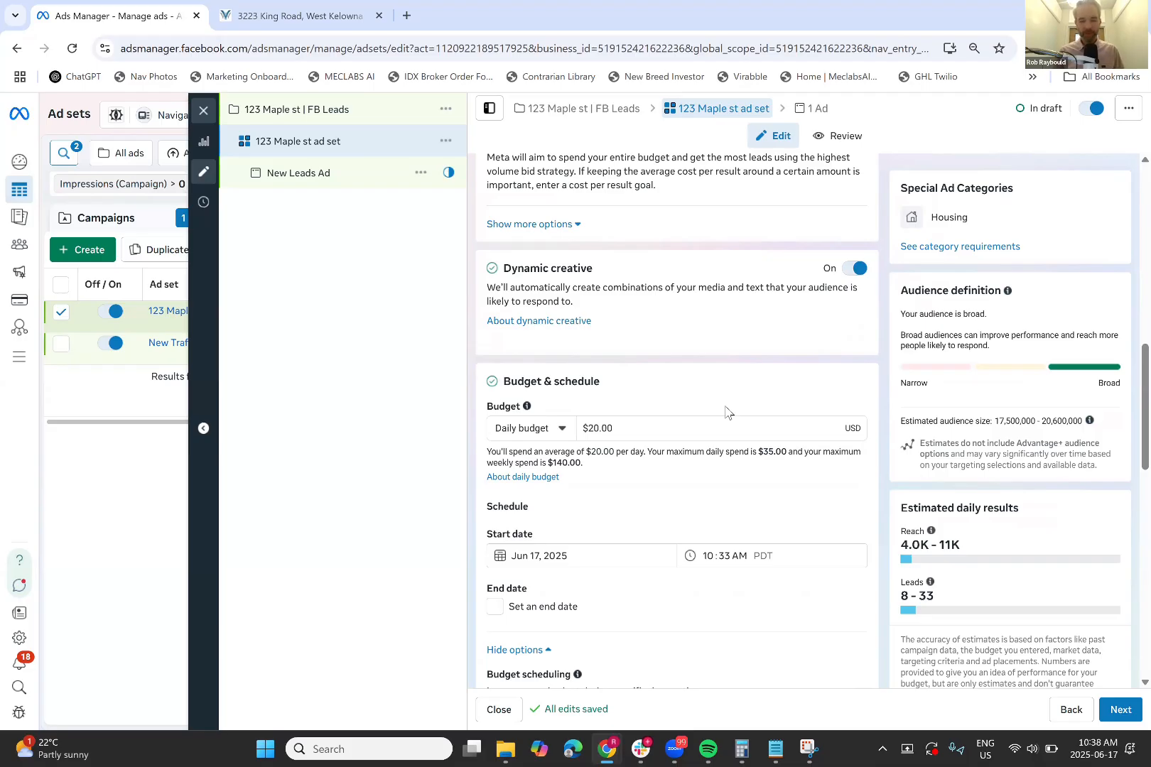
{"action": "scroll", "coordinate": [726, 410], "scroll_direction": "down", "scroll_amount": 1}
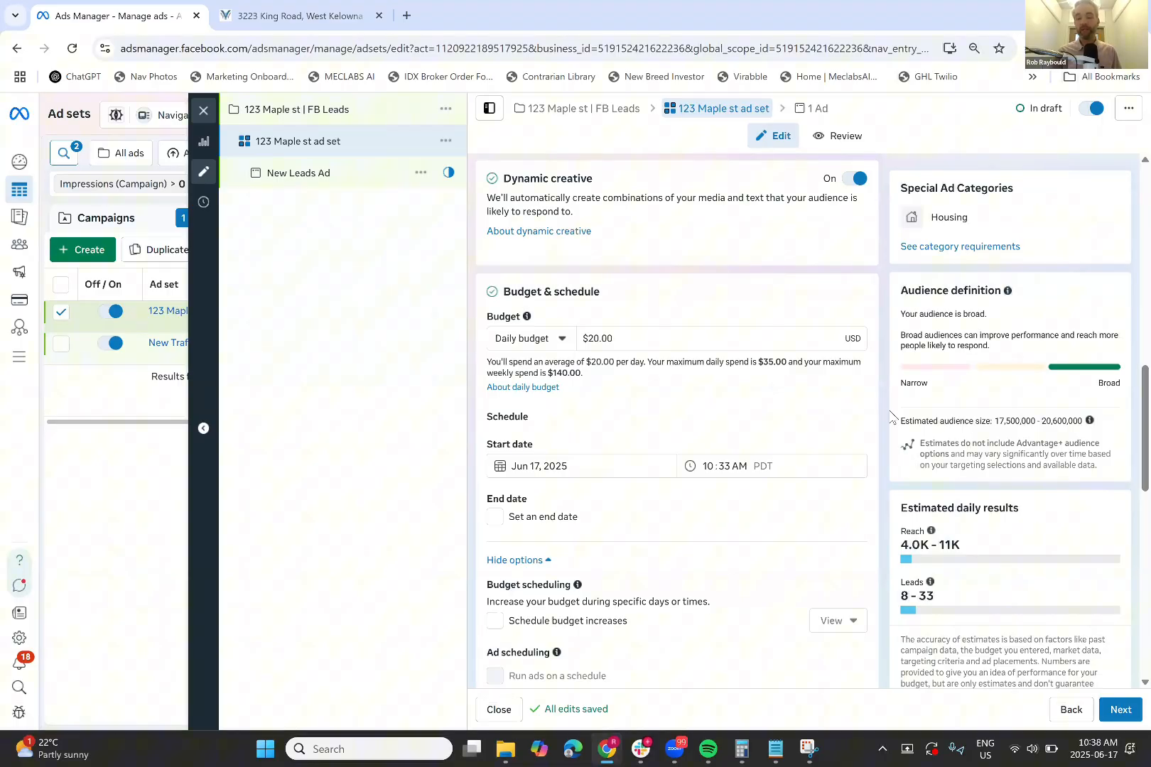
Replace the $20.00 daily budget with 10, then review the Audience settings below
{"action": "left_click", "coordinate": [731, 342]}
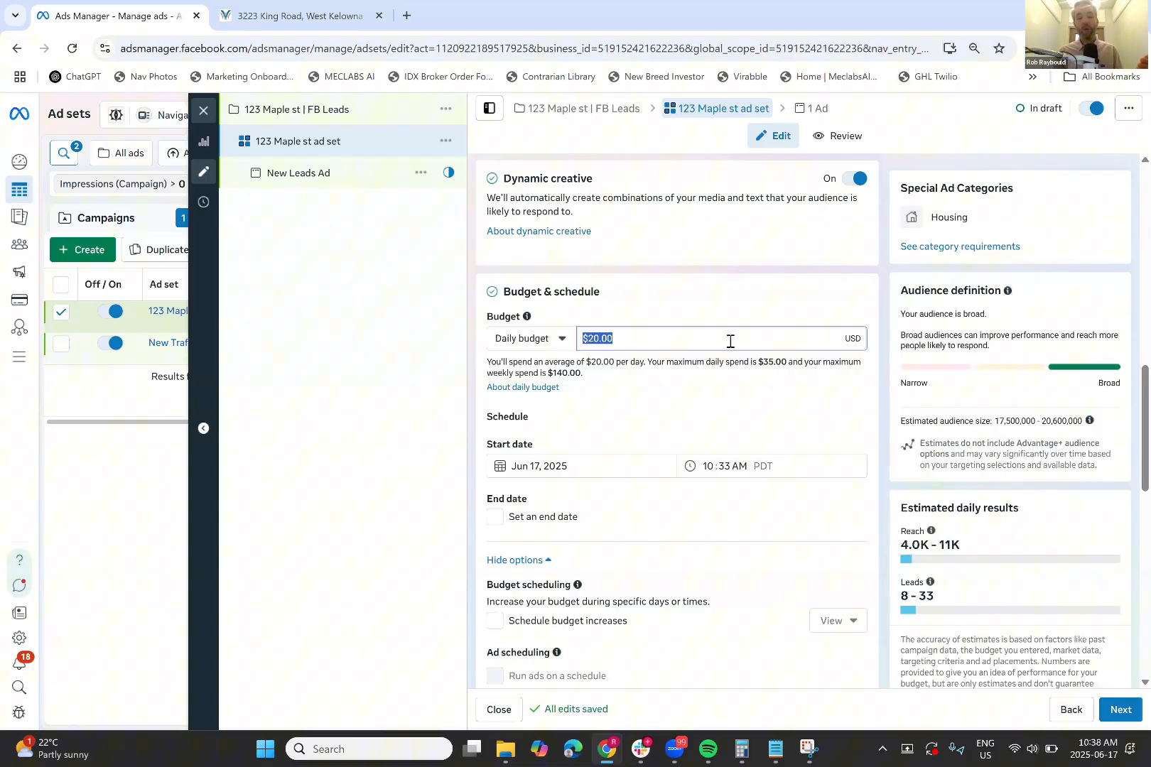
{"action": "key", "text": "BackSpace"}
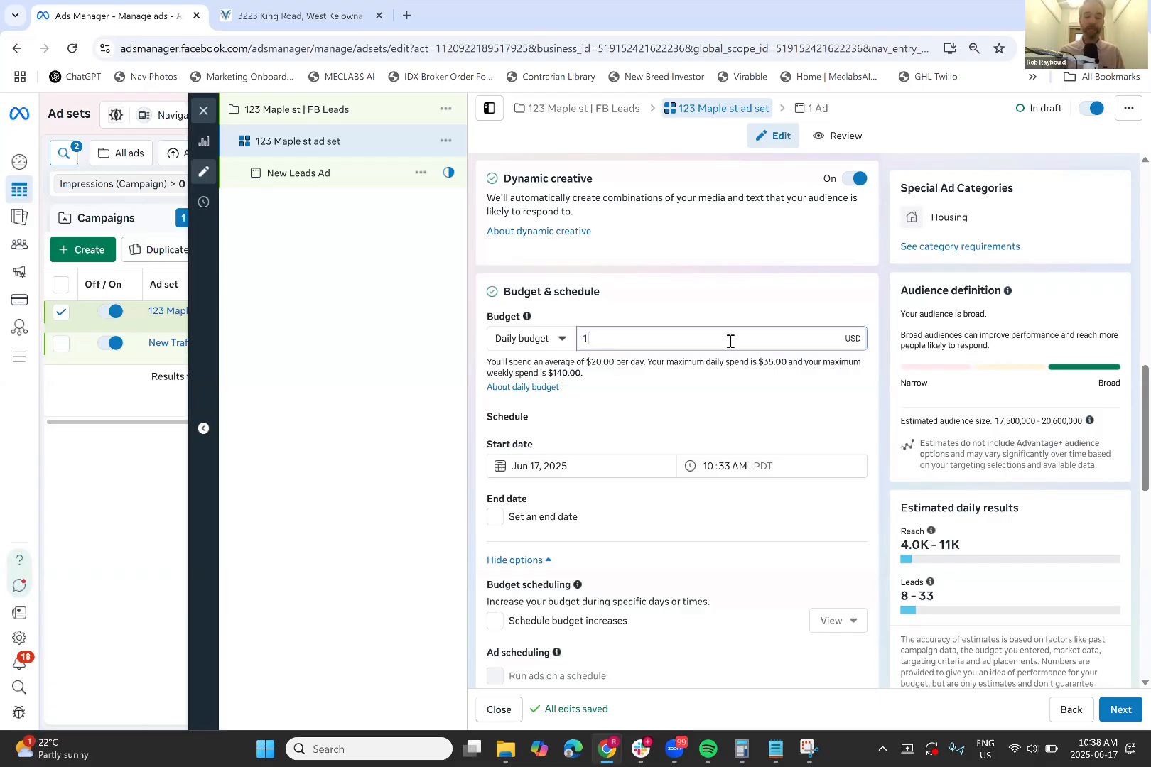
{"action": "type", "text": "10"}
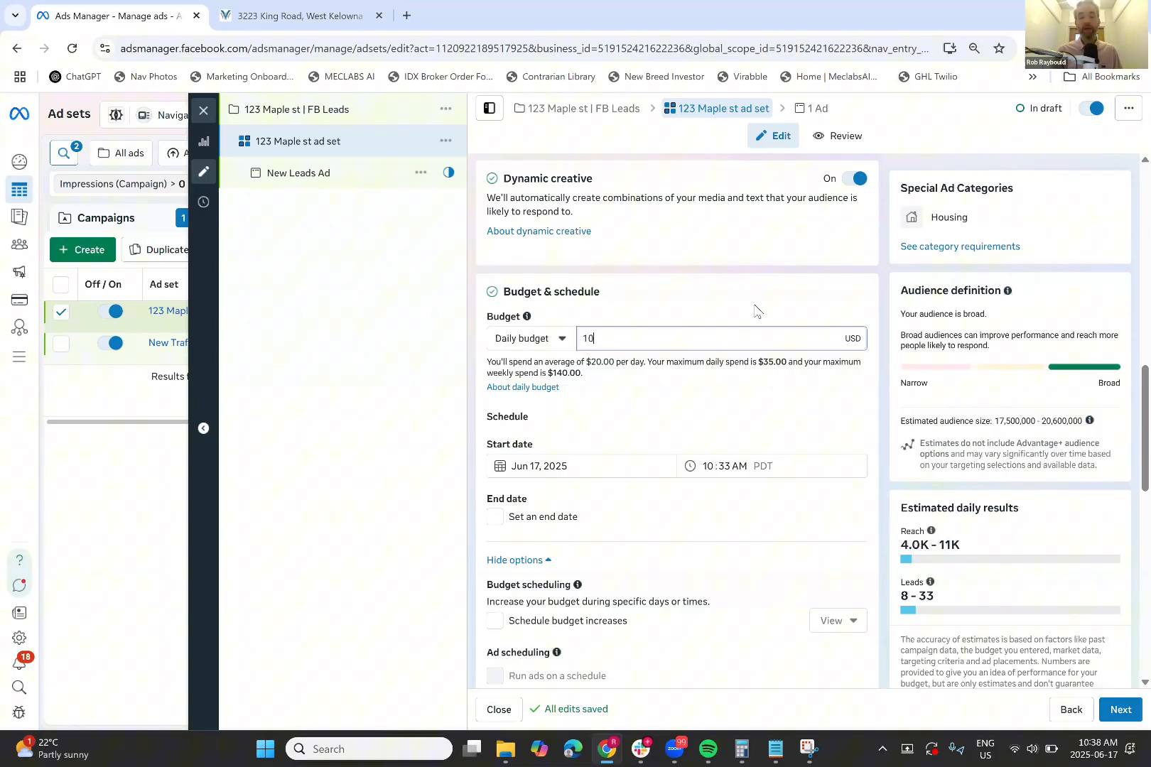
{"action": "left_click", "coordinate": [754, 311]}
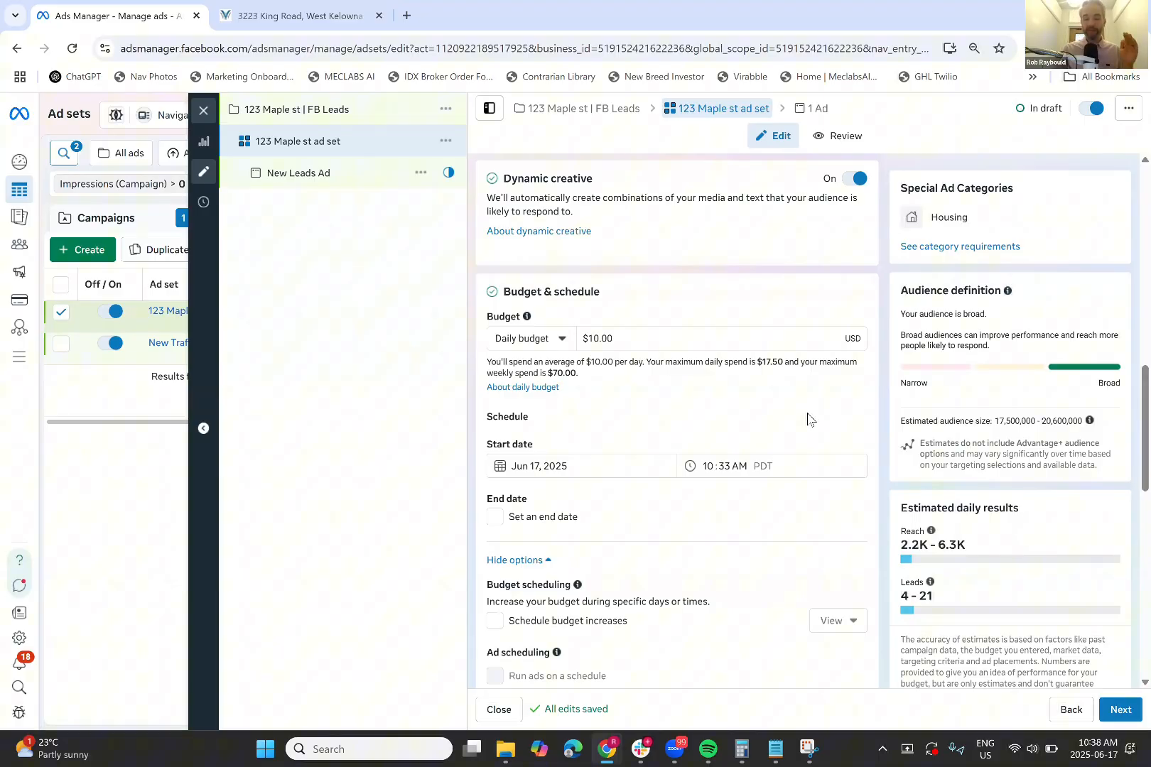
{"action": "scroll", "coordinate": [807, 420], "scroll_direction": "down", "scroll_amount": 1}
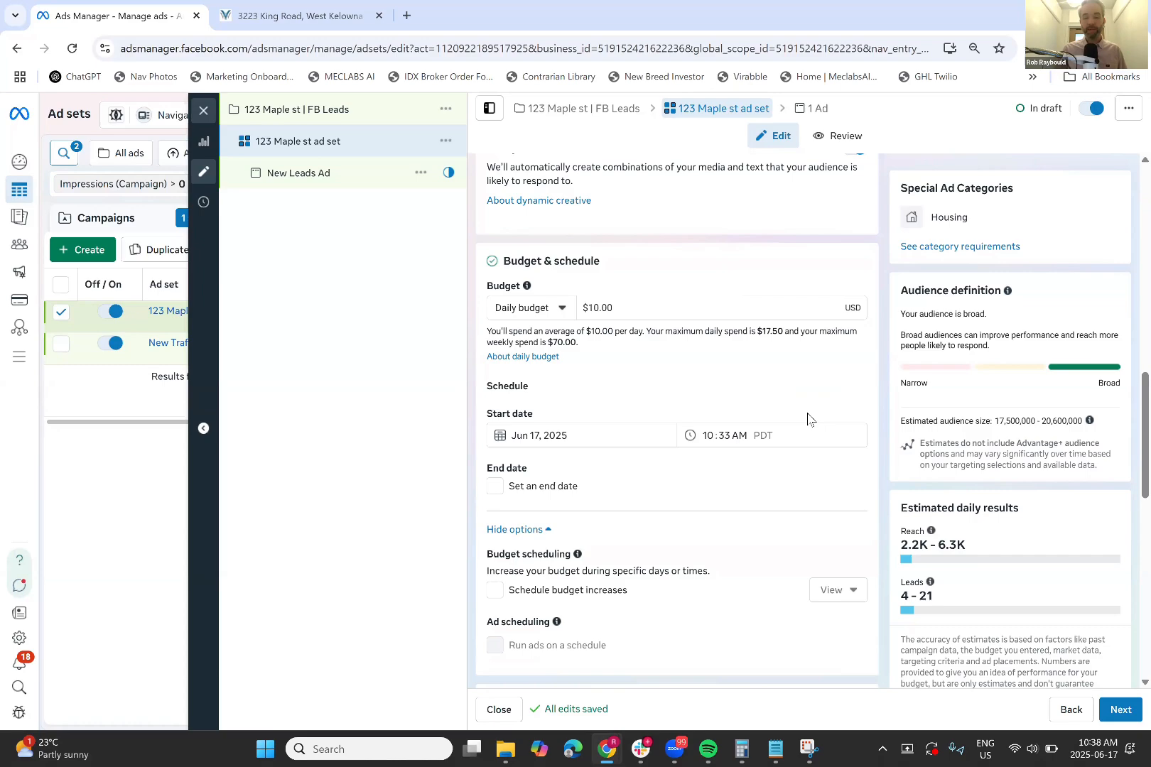
{"action": "scroll", "coordinate": [808, 419], "scroll_direction": "down", "scroll_amount": 1}
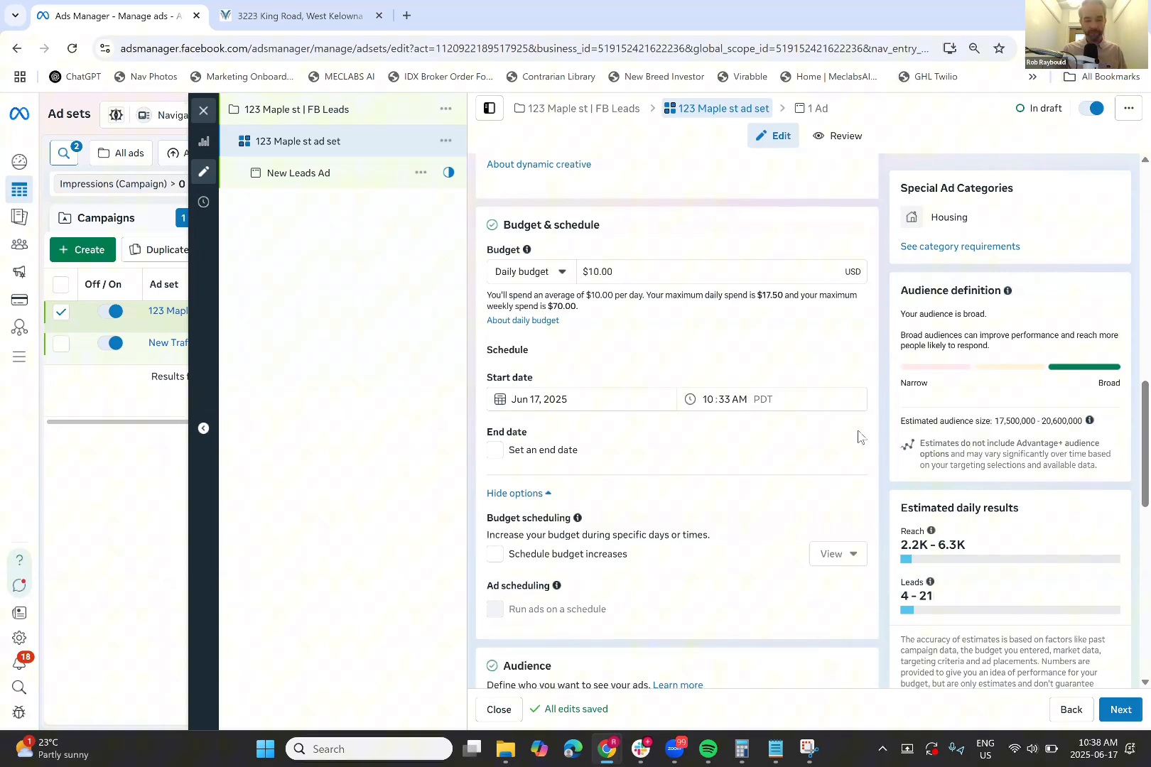
{"action": "scroll", "coordinate": [858, 436], "scroll_direction": "down", "scroll_amount": 3}
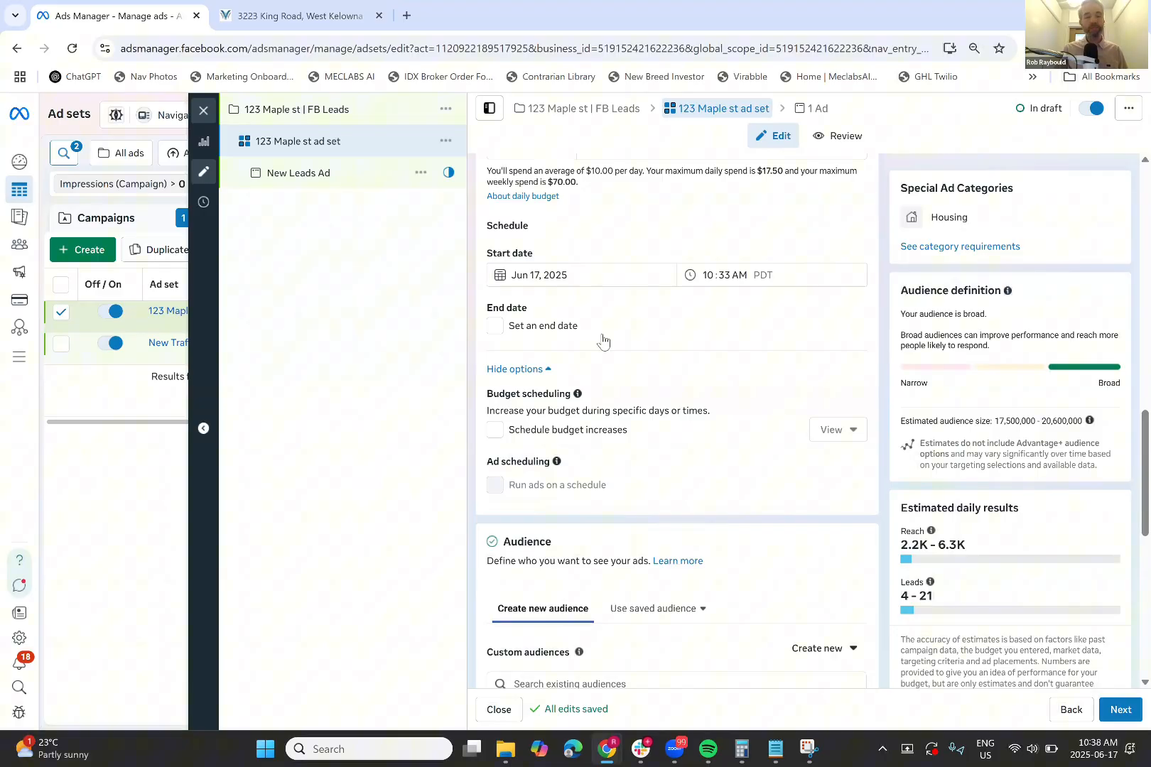
{"action": "scroll", "coordinate": [603, 341], "scroll_direction": "down", "scroll_amount": 2}
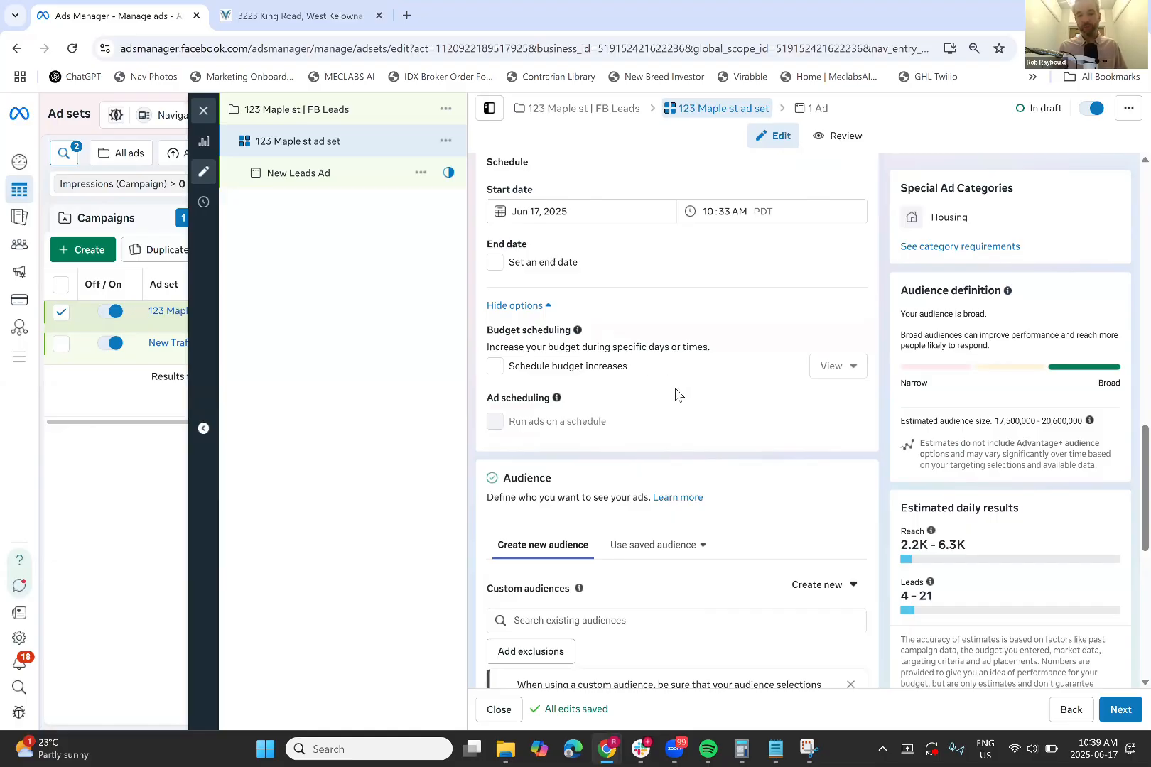
{"action": "scroll", "coordinate": [676, 395], "scroll_direction": "down", "scroll_amount": 1}
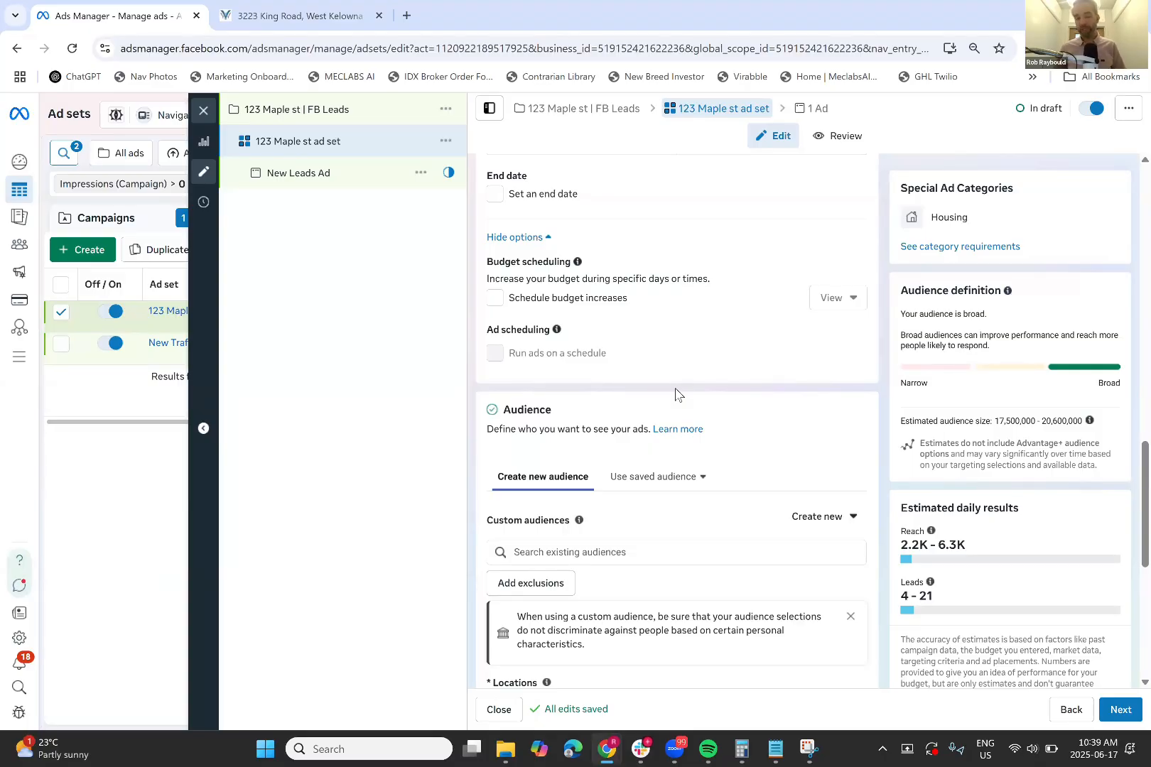
{"action": "scroll", "coordinate": [676, 395], "scroll_direction": "down", "scroll_amount": 4}
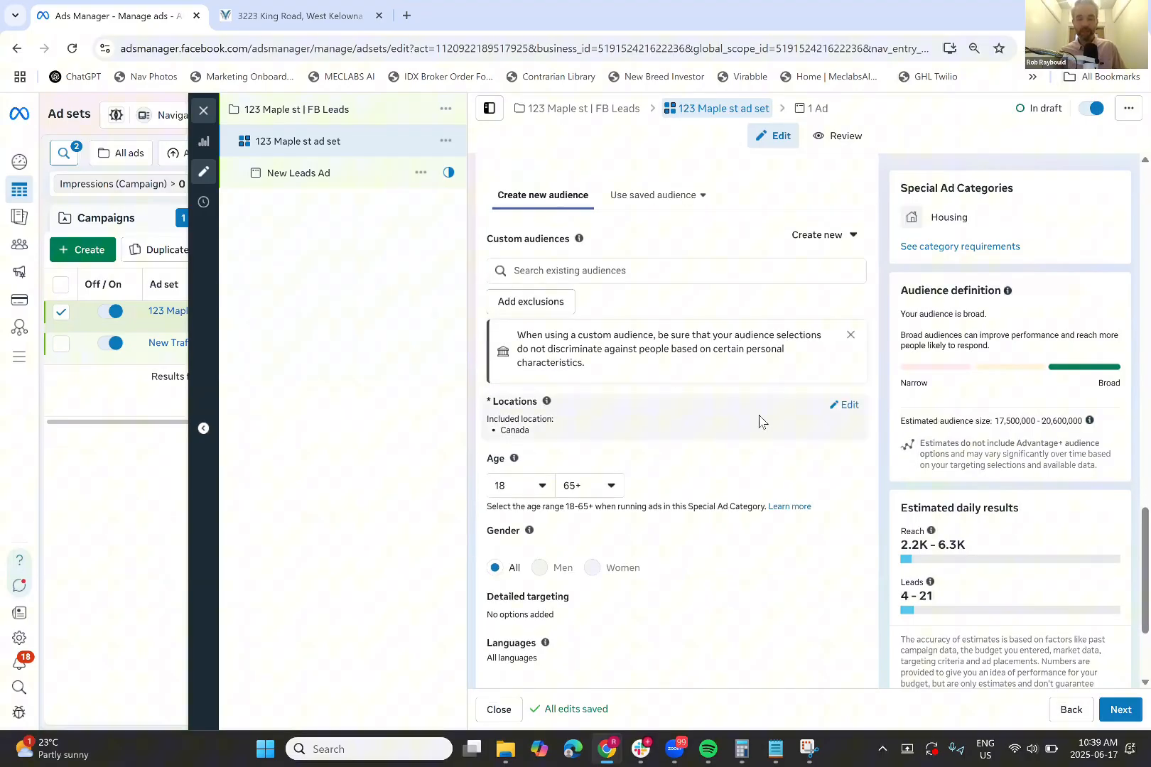
Swap the Canada location for 'Kelowna, British Columbia, Canada' with a +15 mi radius
{"action": "left_click", "coordinate": [848, 406]}
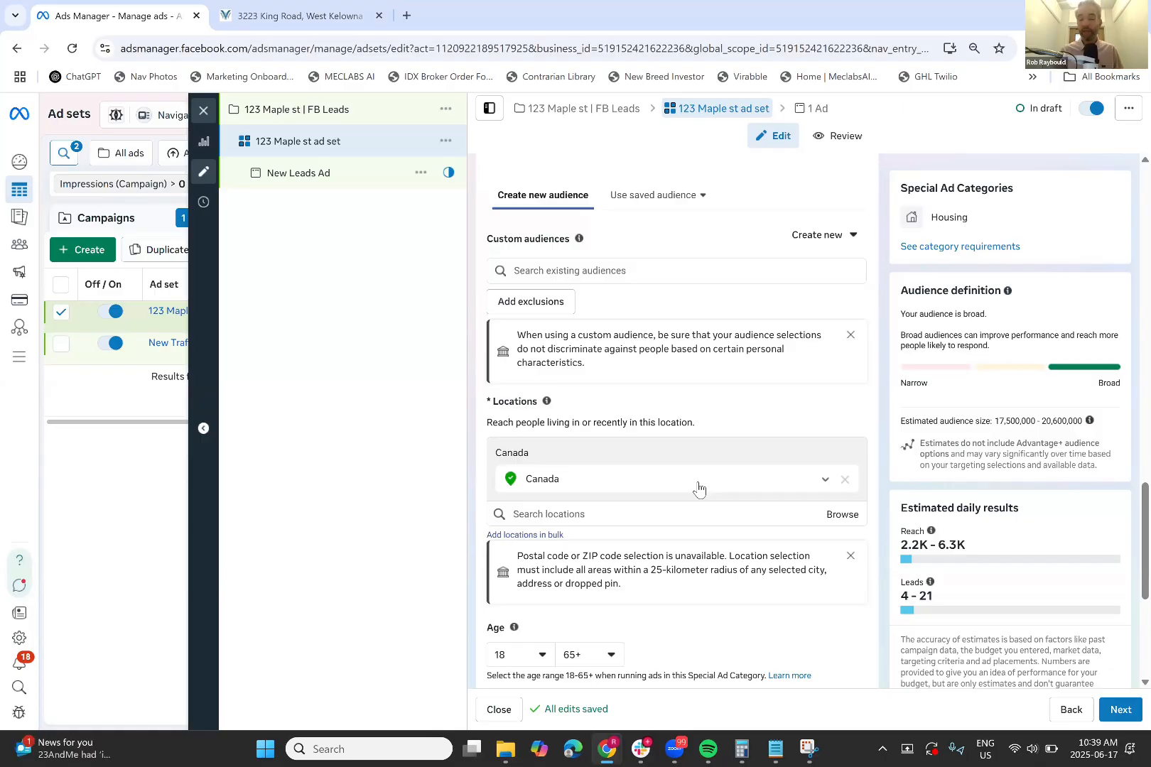
{"action": "scroll", "coordinate": [698, 488], "scroll_direction": "down", "scroll_amount": 2}
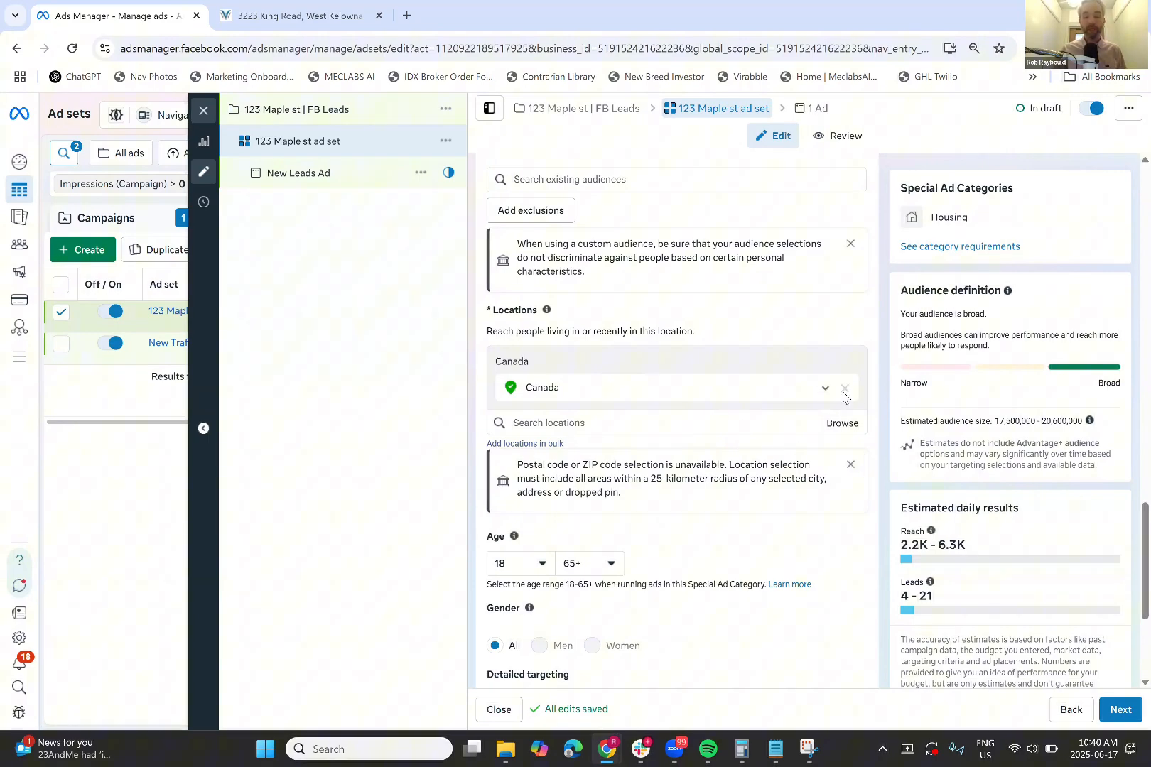
{"action": "left_click", "coordinate": [745, 422]}
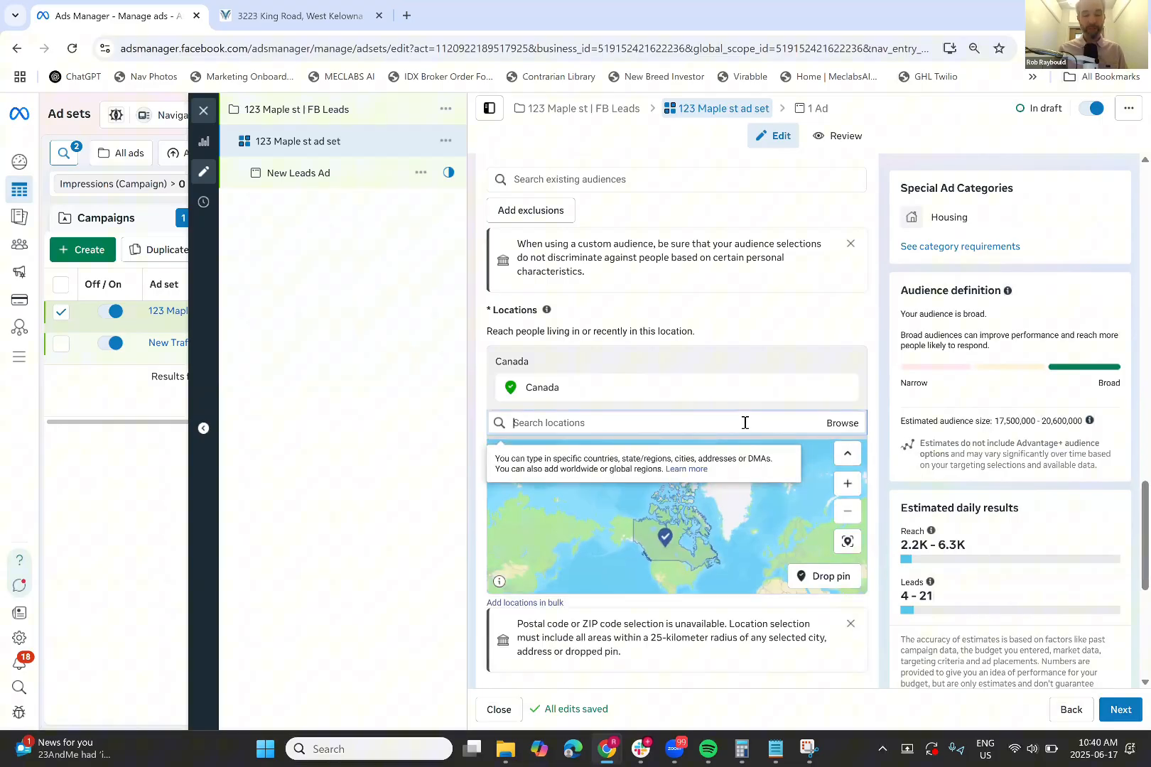
{"action": "type", "text": "kelowna"}
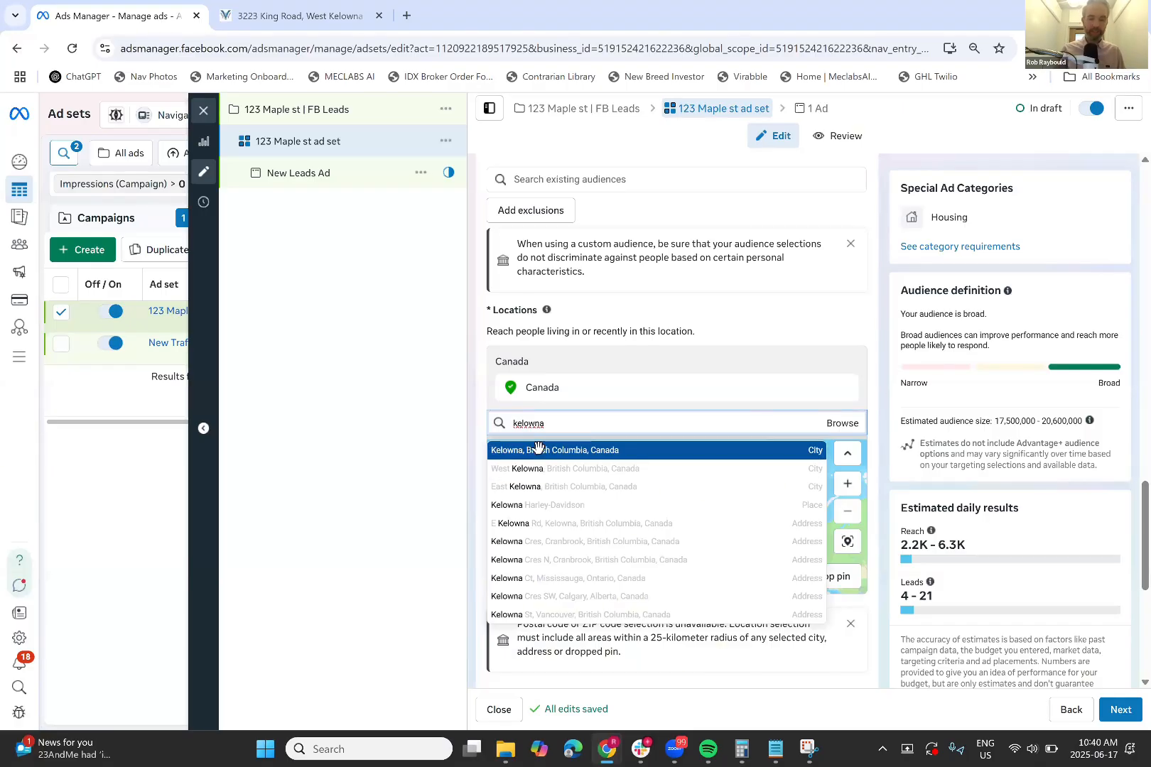
{"action": "left_click", "coordinate": [538, 452]}
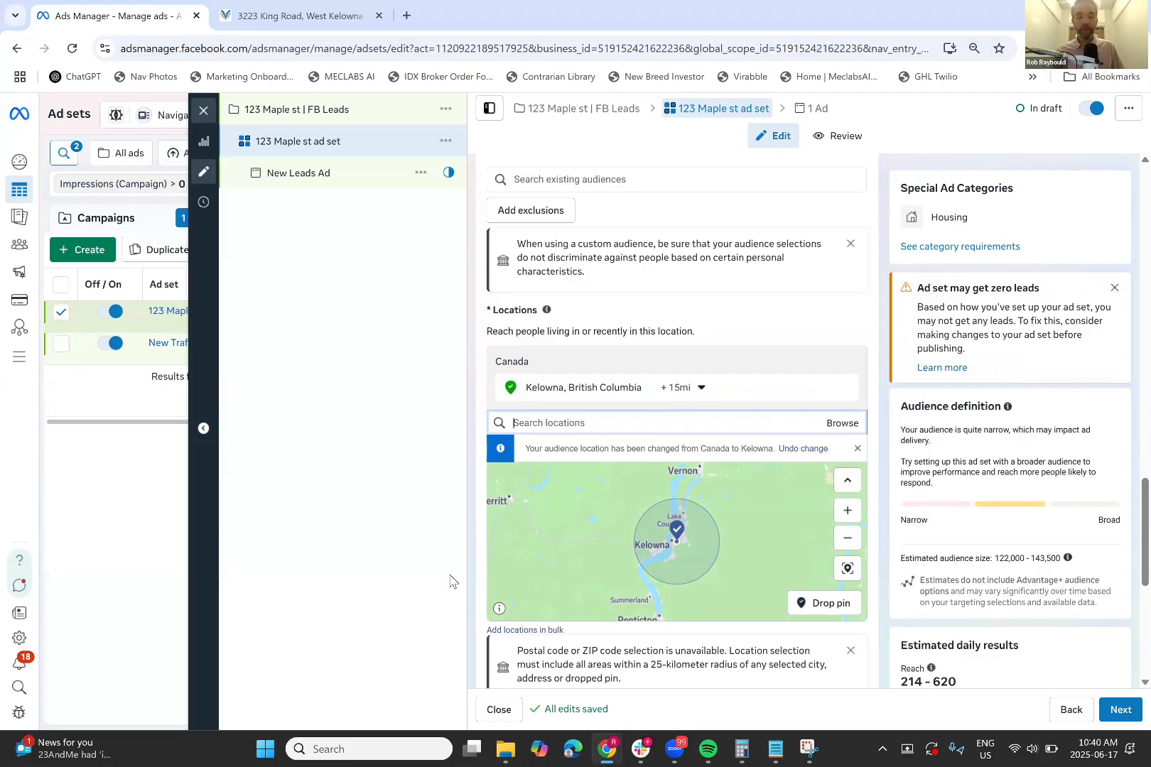
Edit the Advantage+ placements option in the Placements section
{"action": "scroll", "coordinate": [876, 533], "scroll_direction": "down", "scroll_amount": 1}
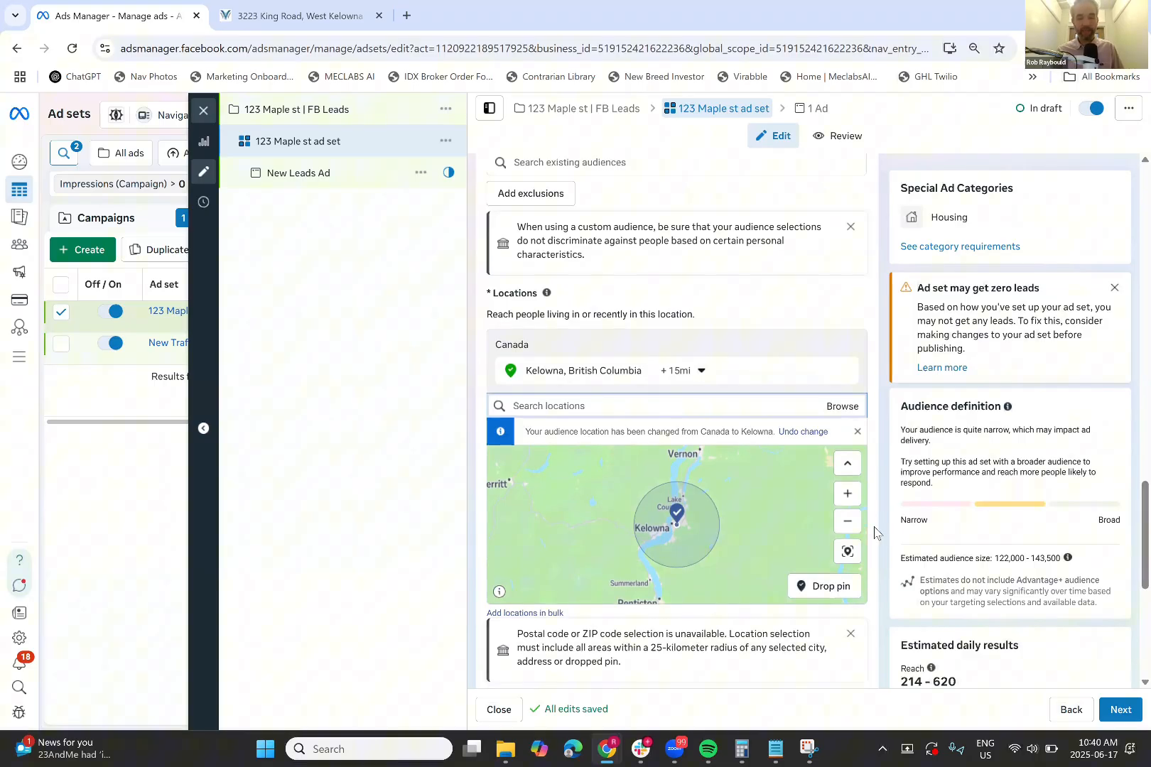
{"action": "scroll", "coordinate": [875, 532], "scroll_direction": "down", "scroll_amount": 3}
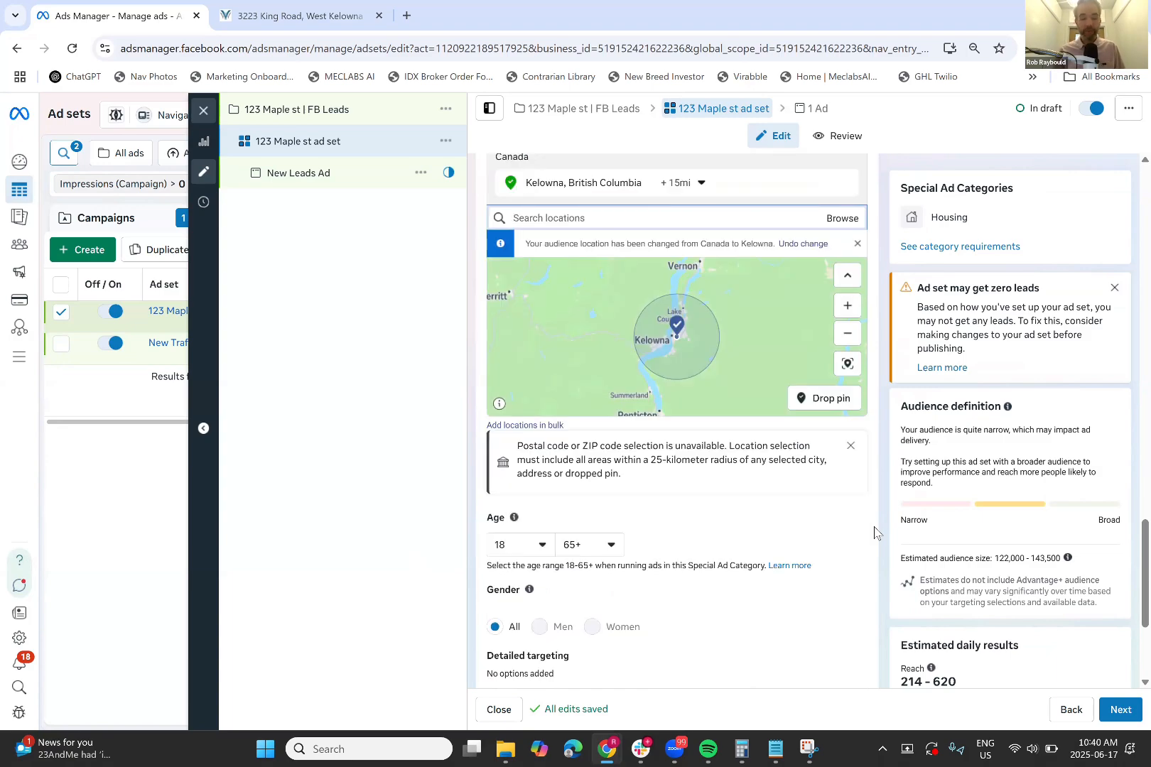
{"action": "scroll", "coordinate": [876, 533], "scroll_direction": "down", "scroll_amount": 2}
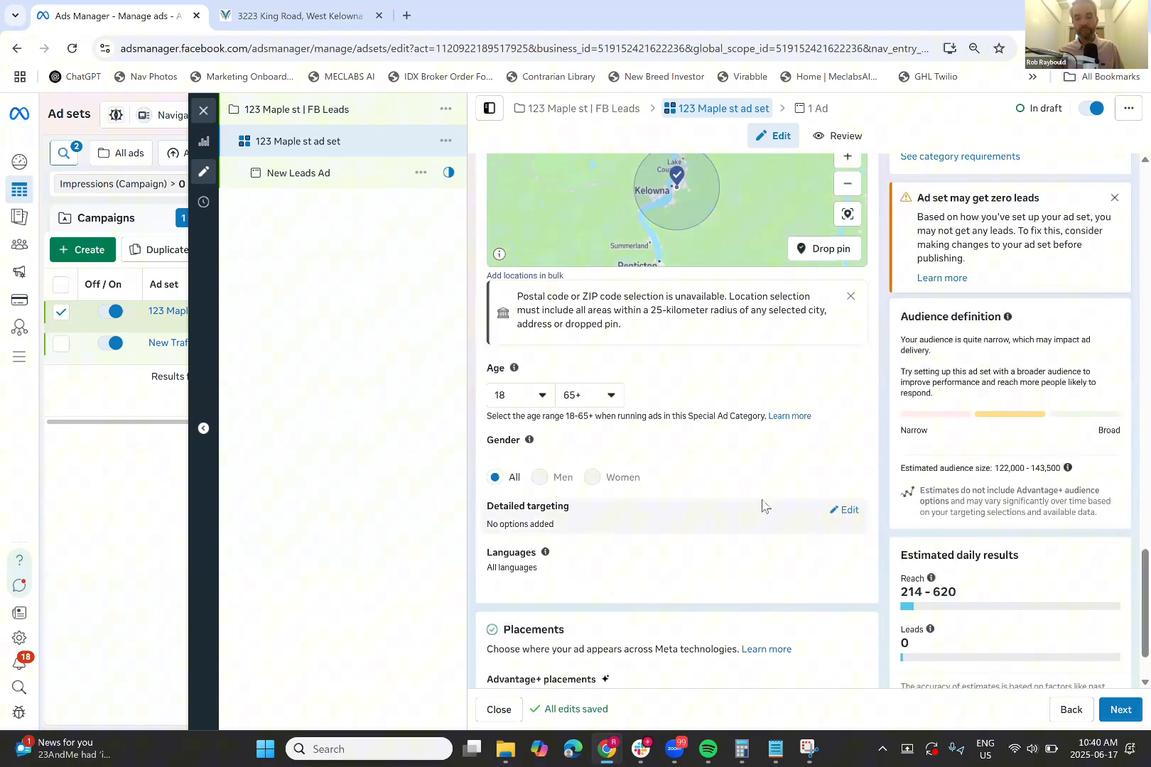
{"action": "scroll", "coordinate": [762, 506], "scroll_direction": "down", "scroll_amount": 1}
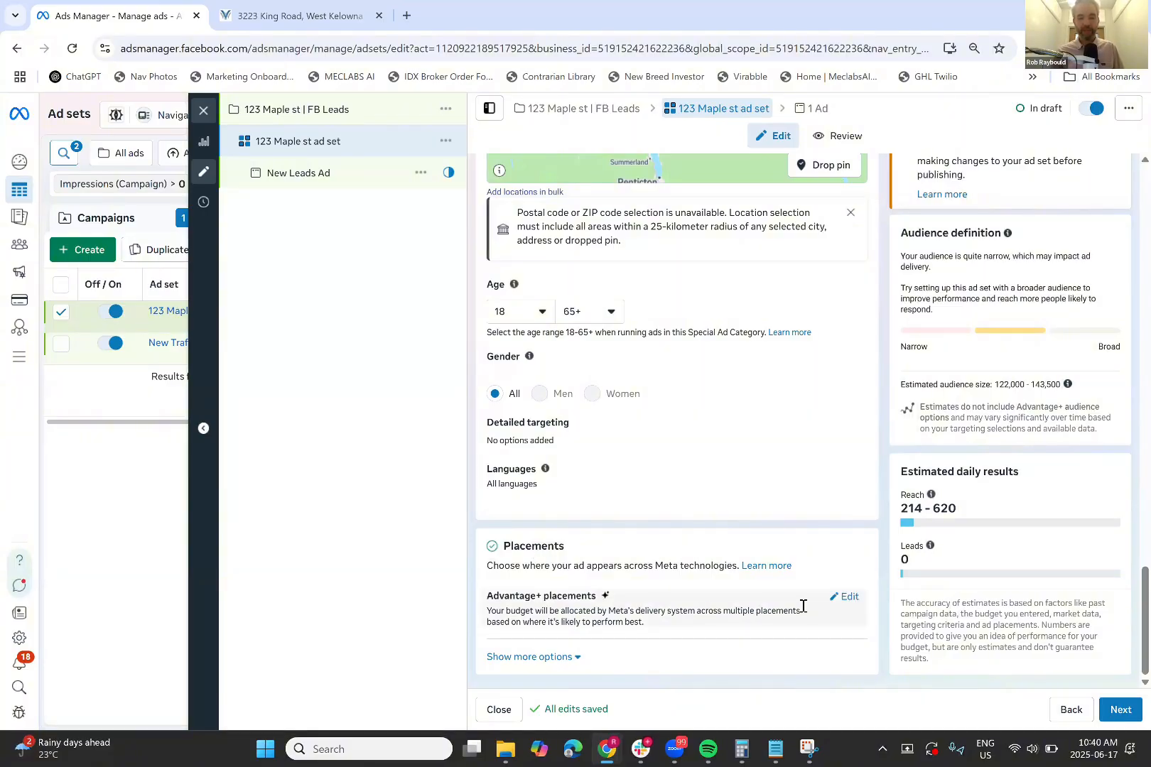
{"action": "left_click", "coordinate": [847, 598]}
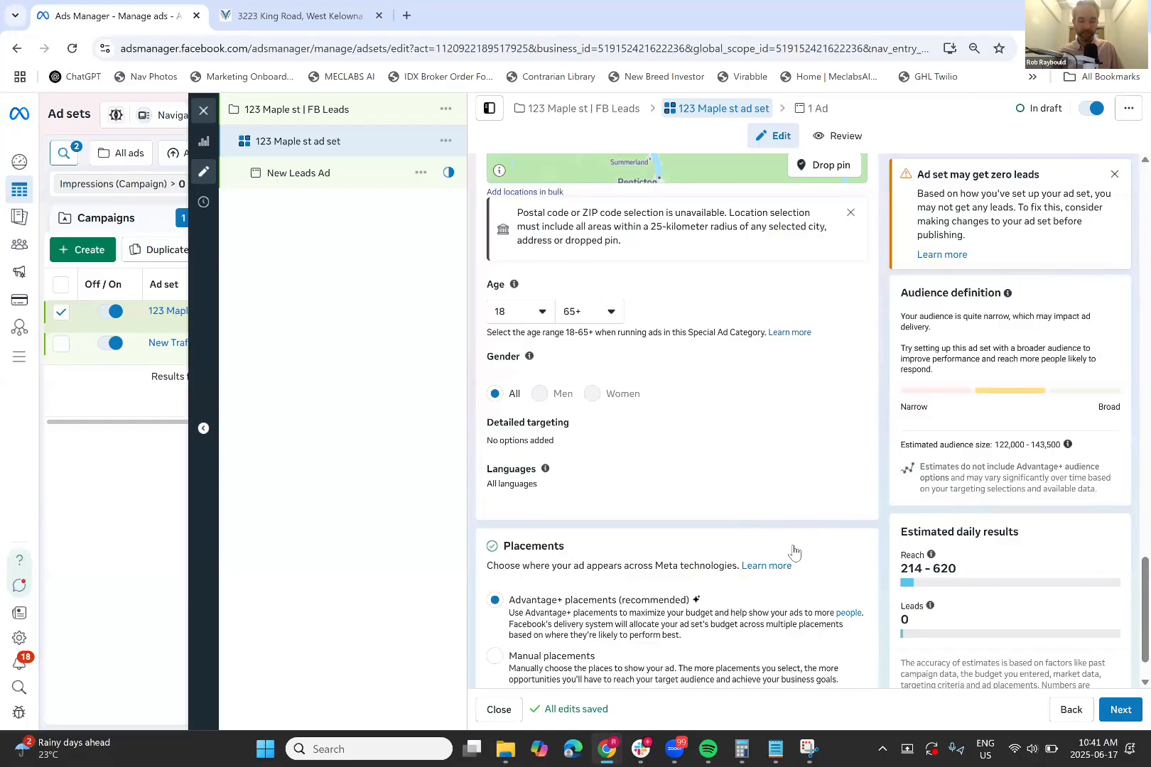
Uncheck Audience Network so manual placements run on Facebook and Instagram only
{"action": "scroll", "coordinate": [791, 548], "scroll_direction": "down", "scroll_amount": 1}
{"action": "scroll", "coordinate": [798, 569], "scroll_direction": "down", "scroll_amount": 3}
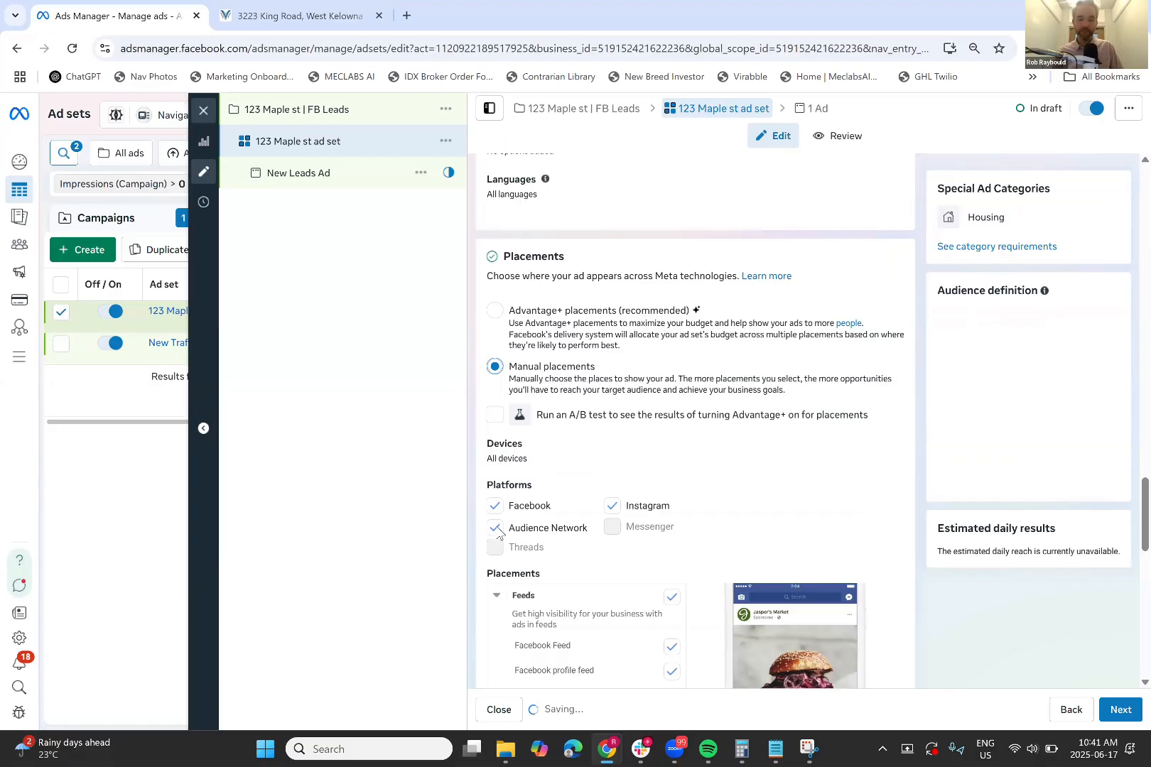
{"action": "scroll", "coordinate": [818, 627], "scroll_direction": "down", "scroll_amount": 1}
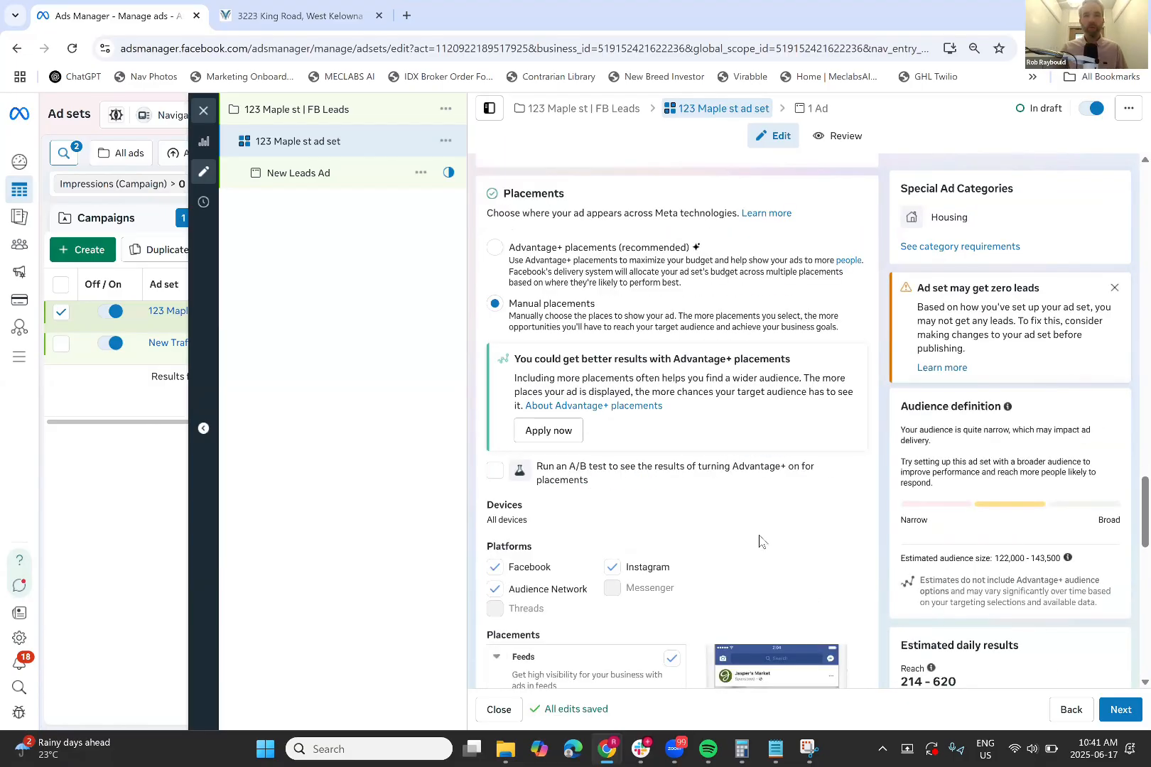
{"action": "left_click", "coordinate": [495, 589]}
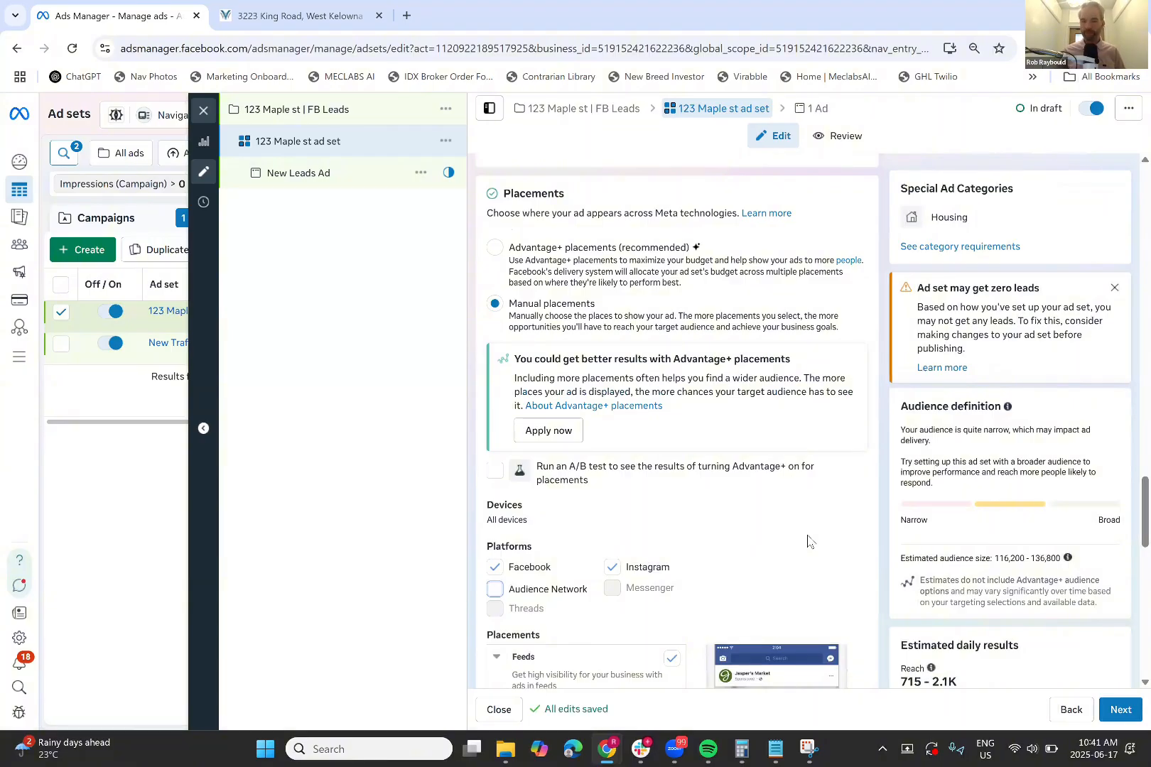
{"action": "scroll", "coordinate": [808, 541], "scroll_direction": "down", "scroll_amount": 1}
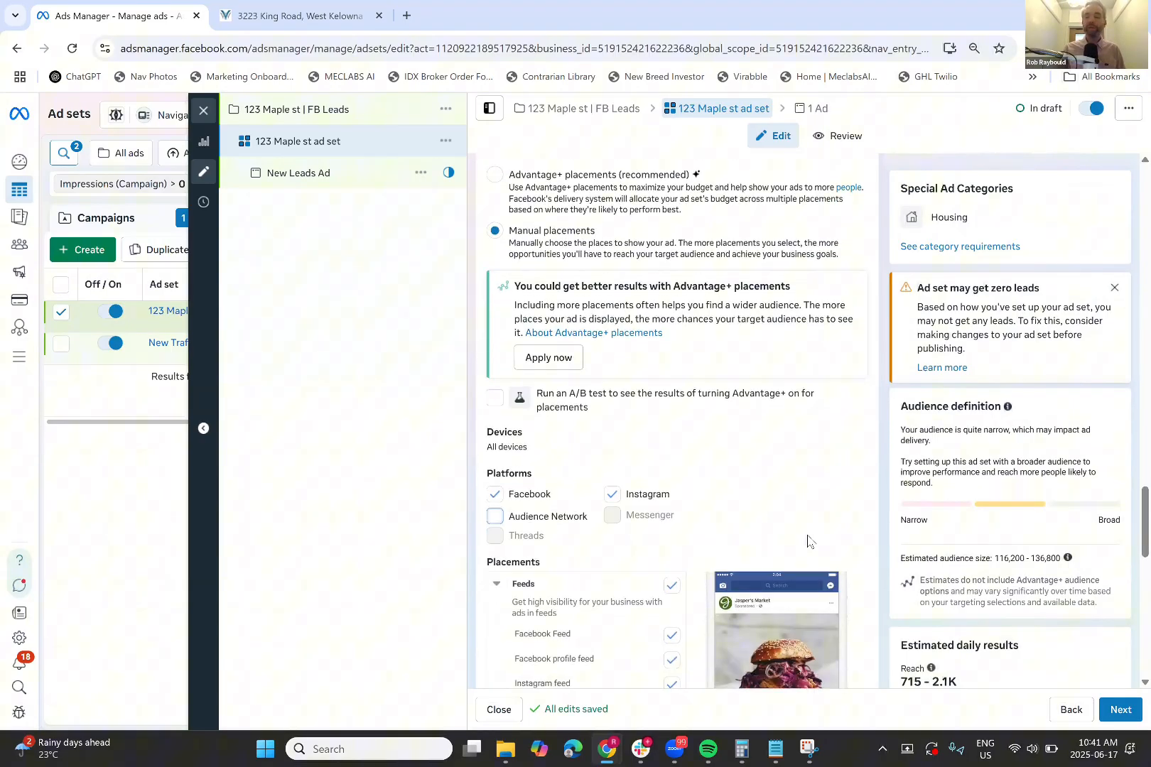
{"action": "scroll", "coordinate": [866, 538], "scroll_direction": "down", "scroll_amount": 2}
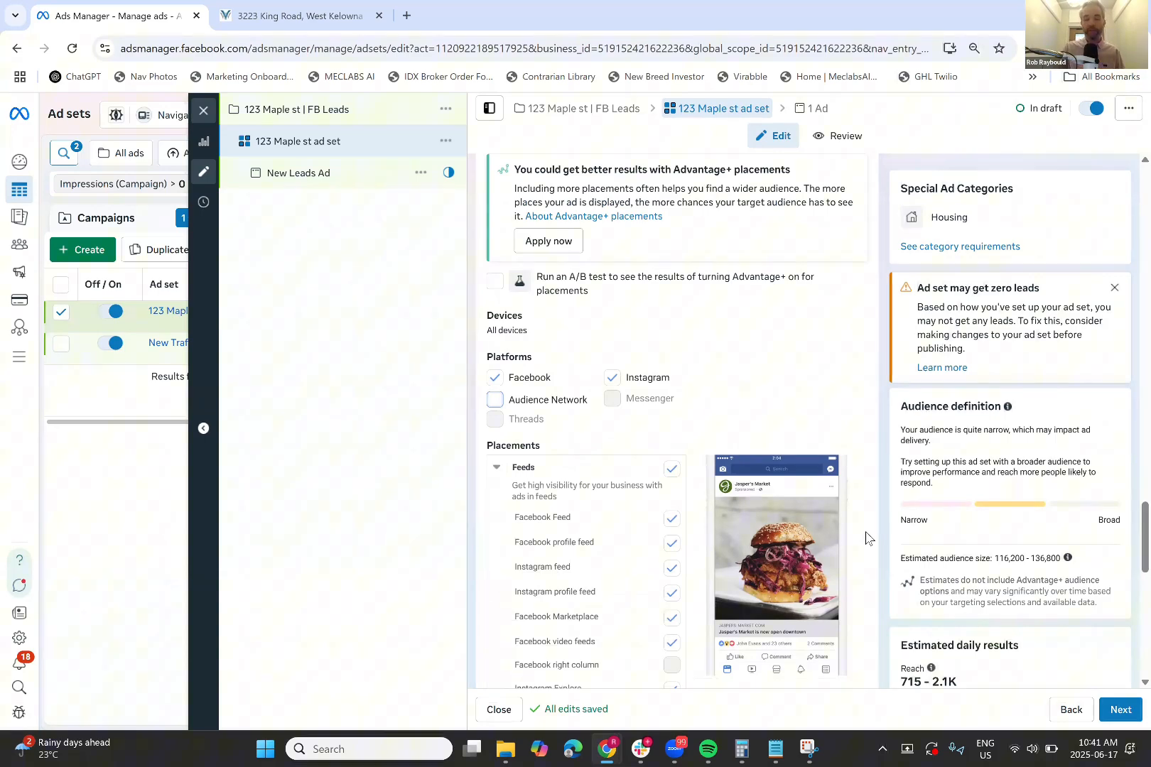
{"action": "scroll", "coordinate": [866, 538], "scroll_direction": "down", "scroll_amount": 2}
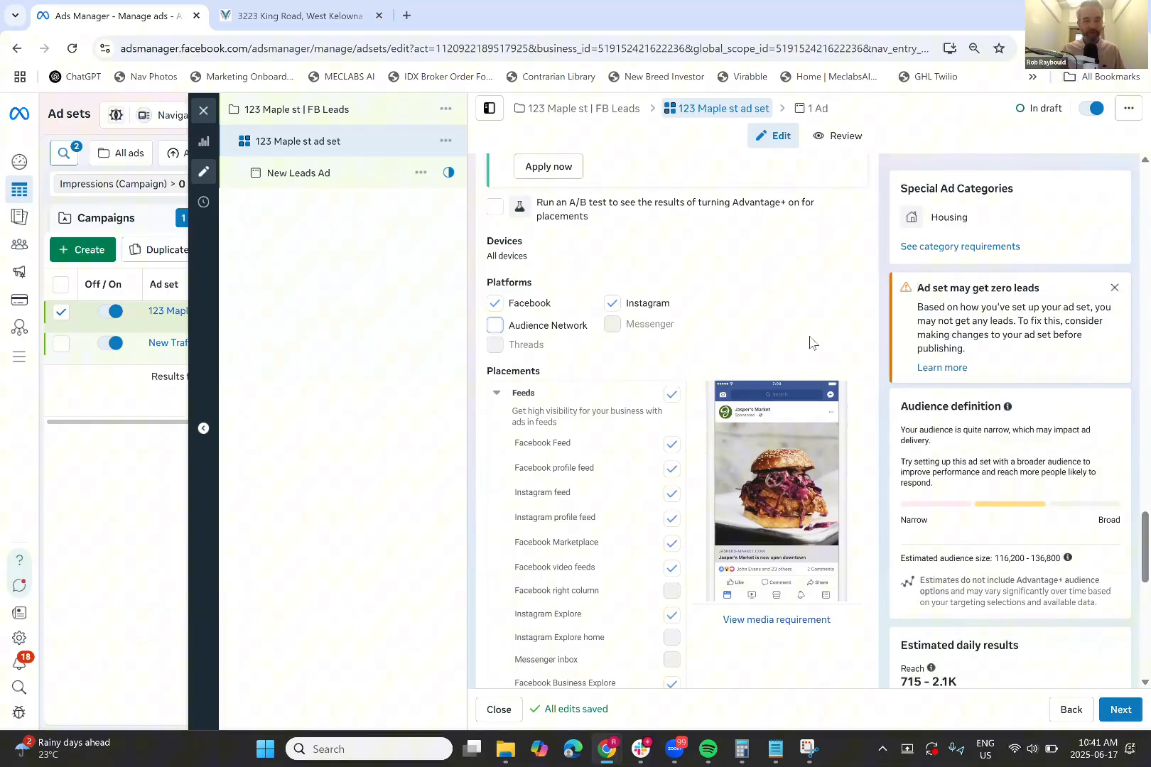
Remove Facebook Marketplace from the placements and check the remaining placement list
{"action": "scroll", "coordinate": [711, 312], "scroll_direction": "down", "scroll_amount": 1}
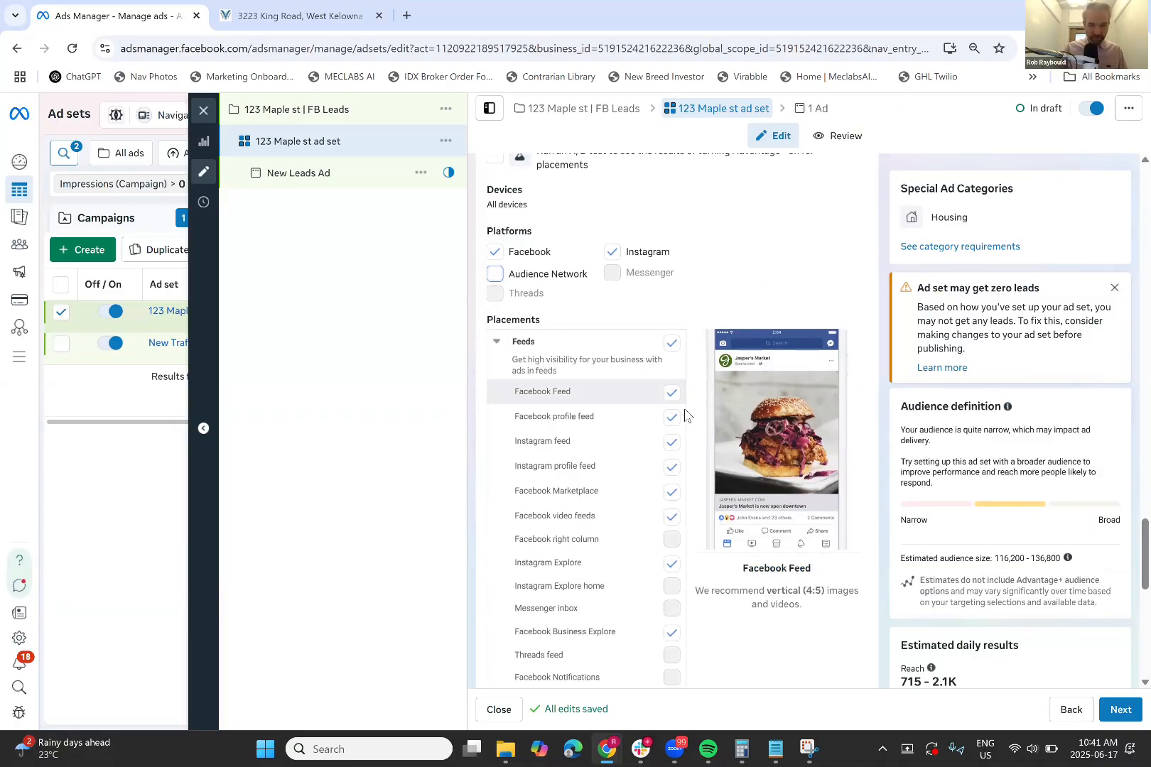
{"action": "left_click", "coordinate": [673, 497]}
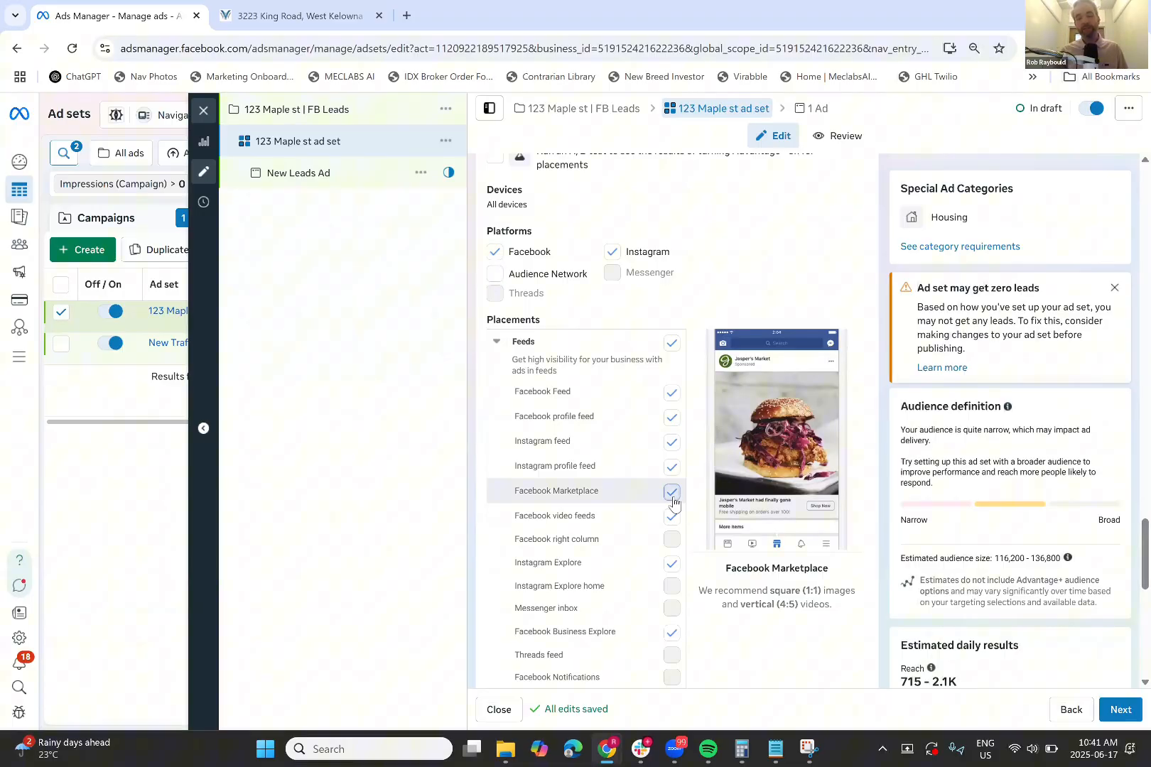
{"action": "left_click", "coordinate": [672, 493]}
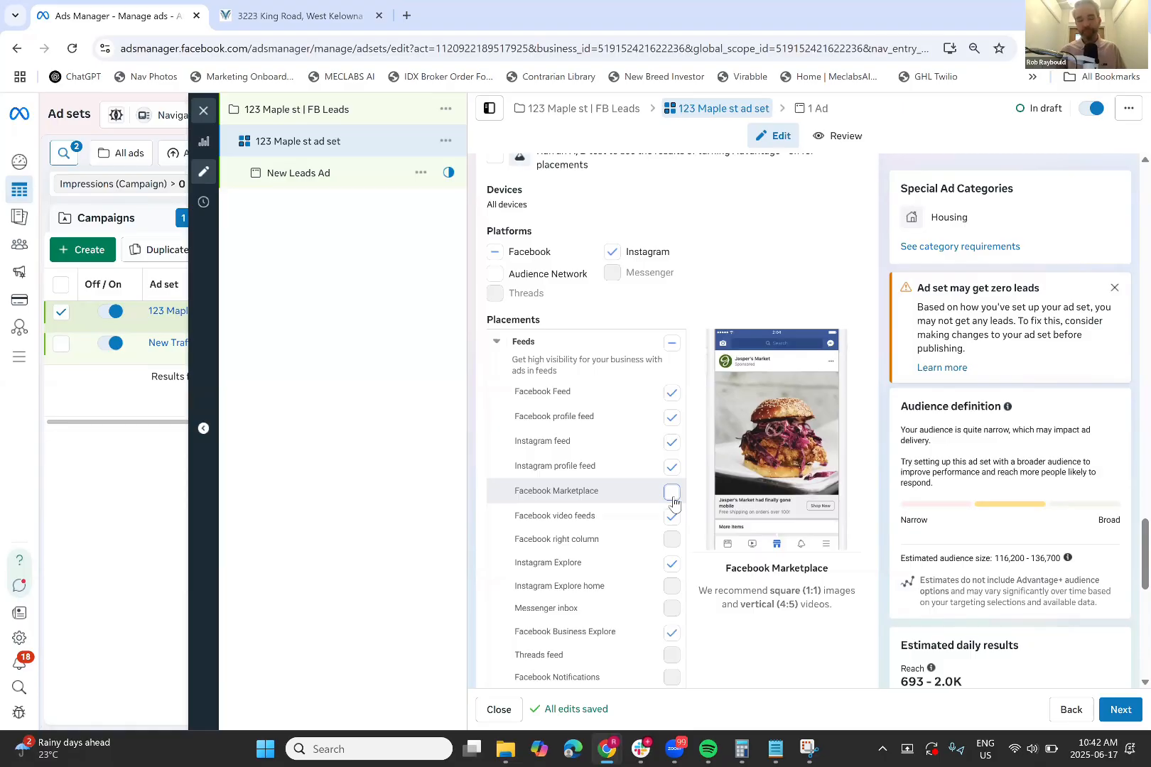
{"action": "scroll", "coordinate": [700, 512], "scroll_direction": "down", "scroll_amount": 3}
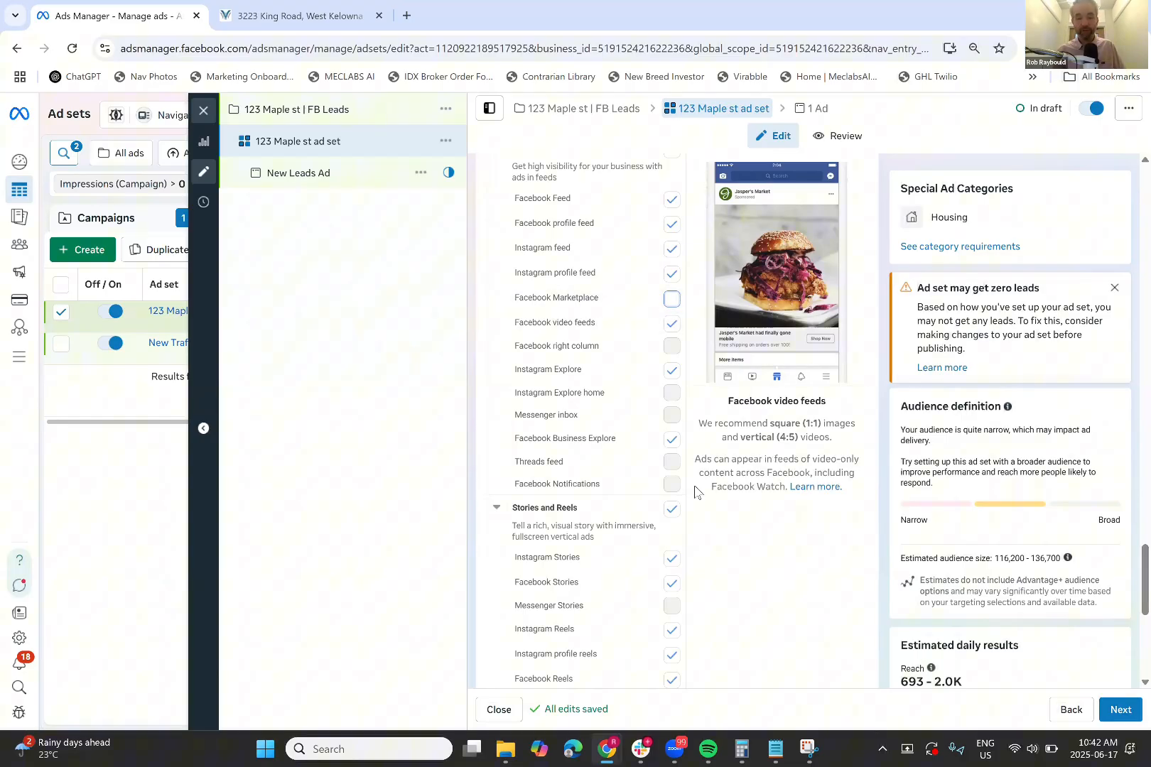
{"action": "scroll", "coordinate": [694, 492], "scroll_direction": "down", "scroll_amount": 1}
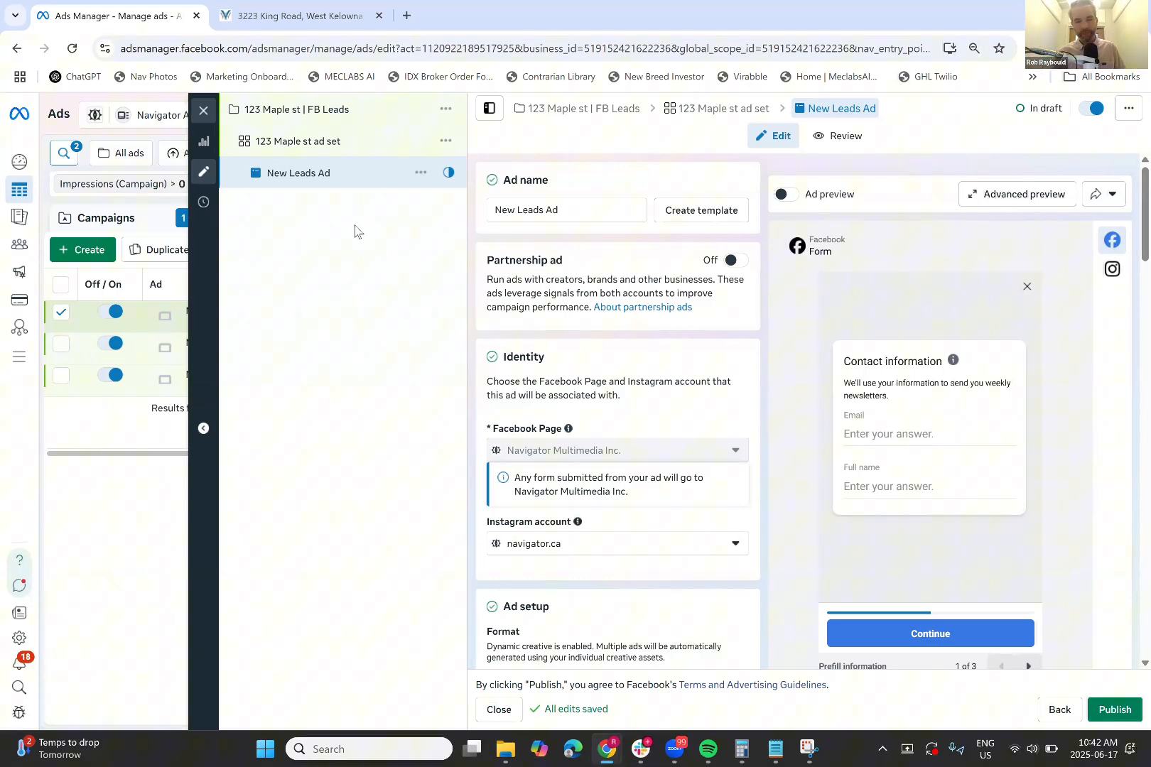
{"action": "triple_click", "coordinate": [567, 213]}
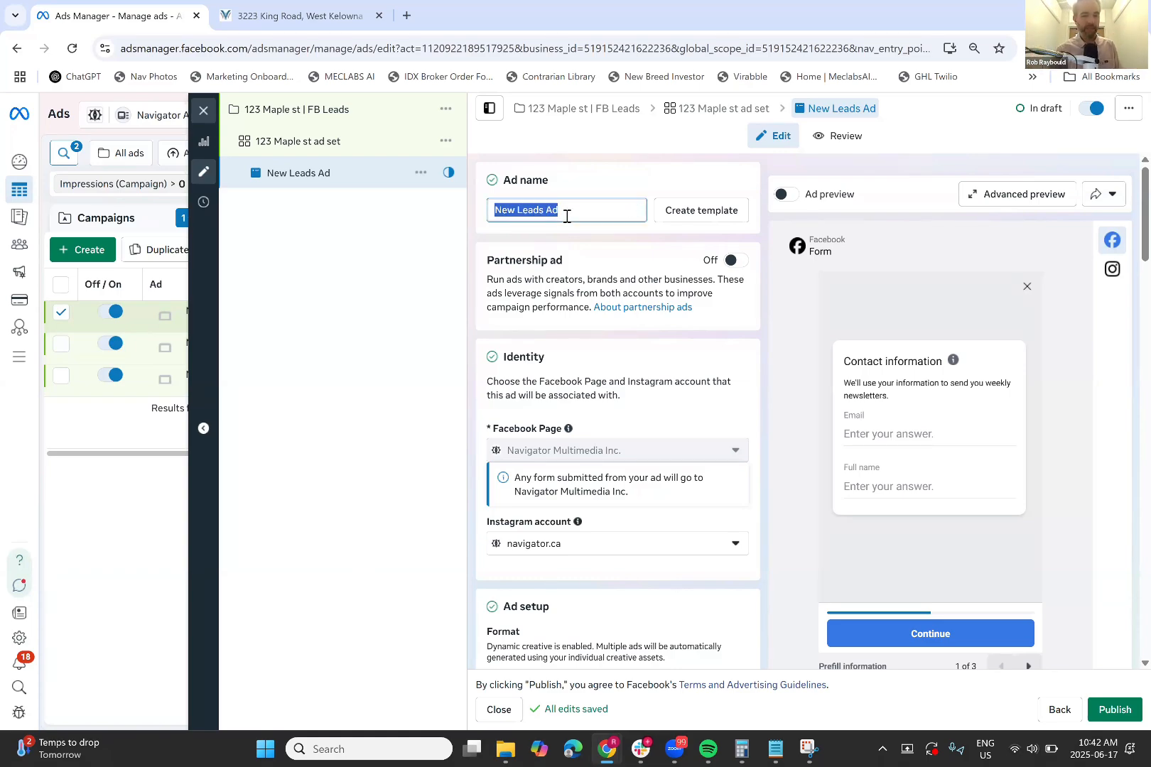
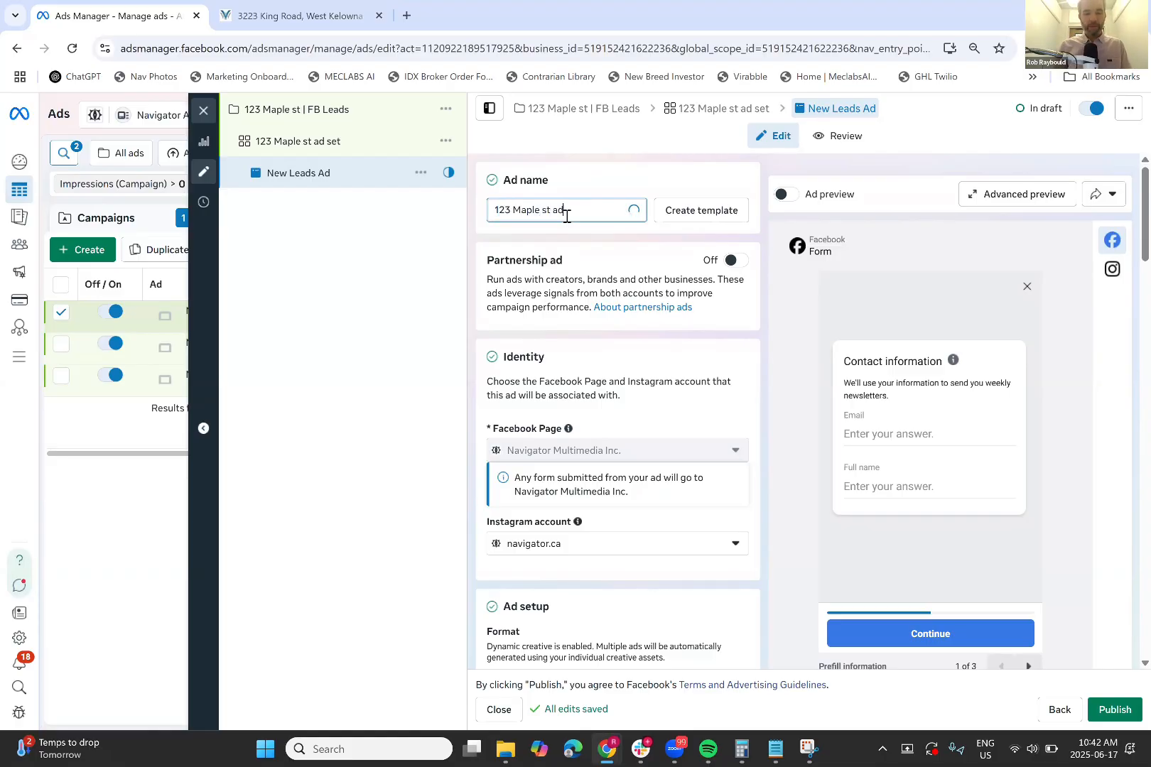
{"action": "scroll", "coordinate": [604, 227], "scroll_direction": "down", "scroll_amount": 1}
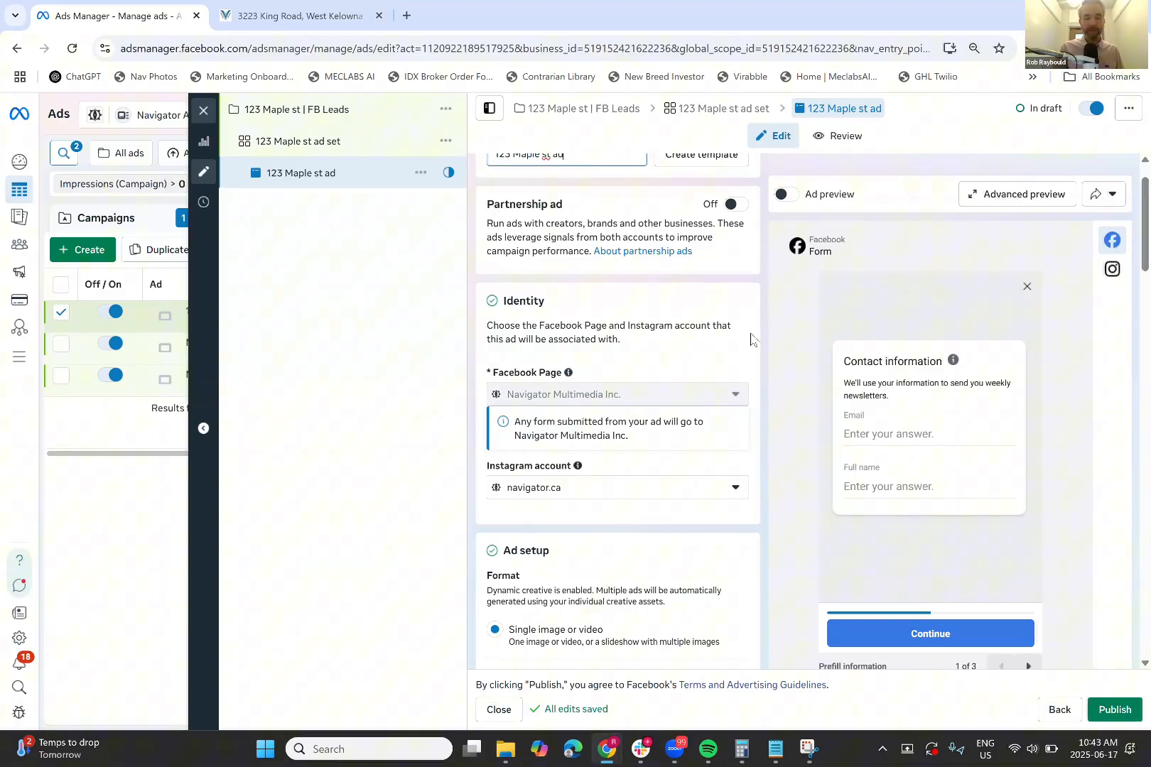
{"action": "scroll", "coordinate": [752, 339], "scroll_direction": "down", "scroll_amount": 1}
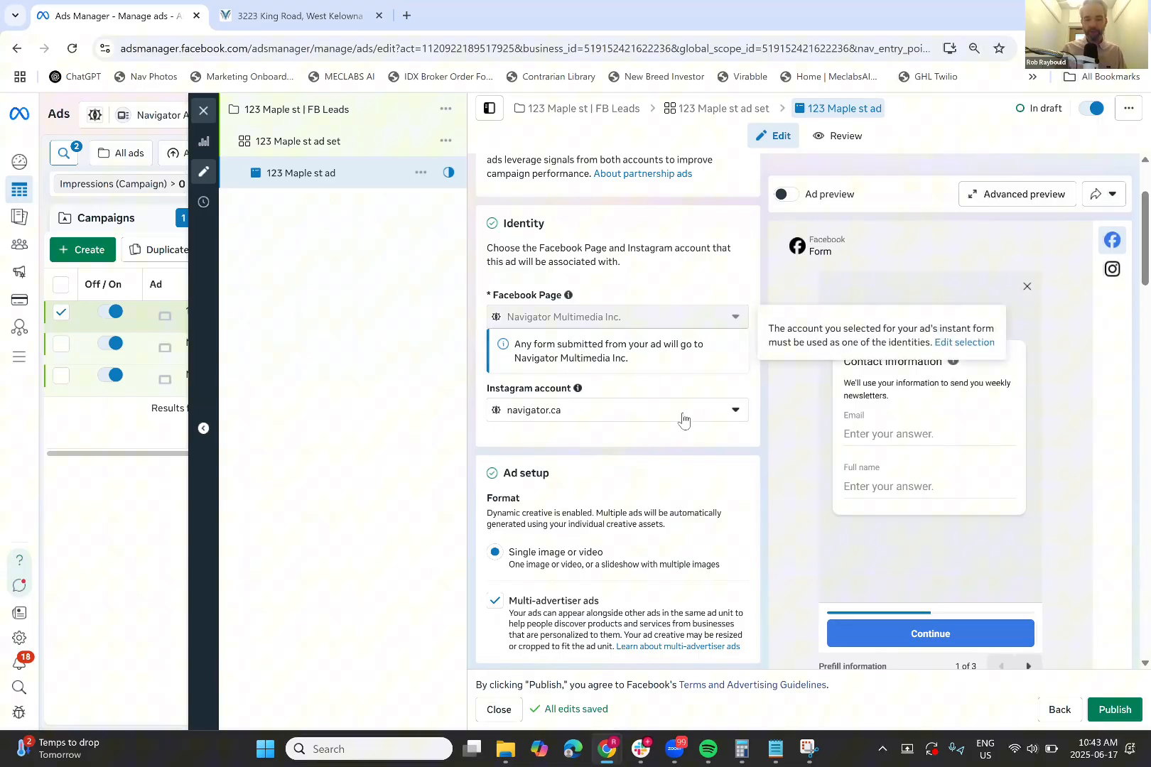
{"action": "scroll", "coordinate": [683, 419], "scroll_direction": "down", "scroll_amount": 4}
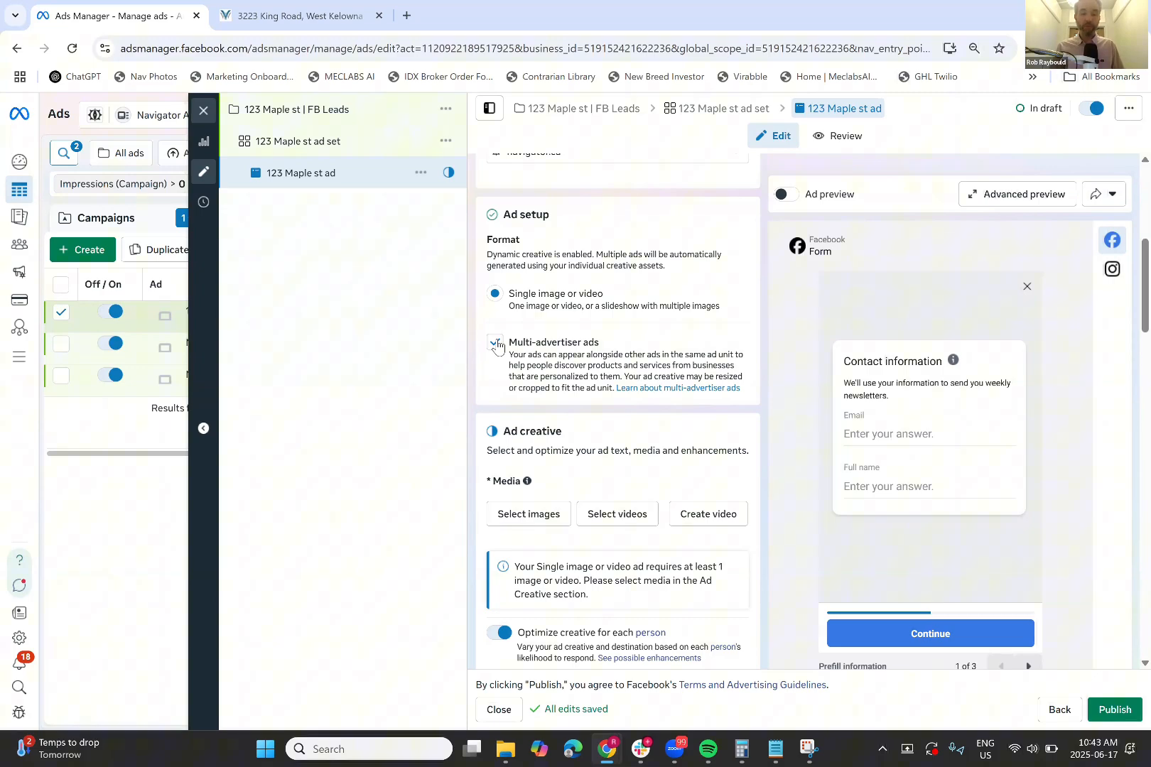
{"action": "left_click", "coordinate": [496, 343]}
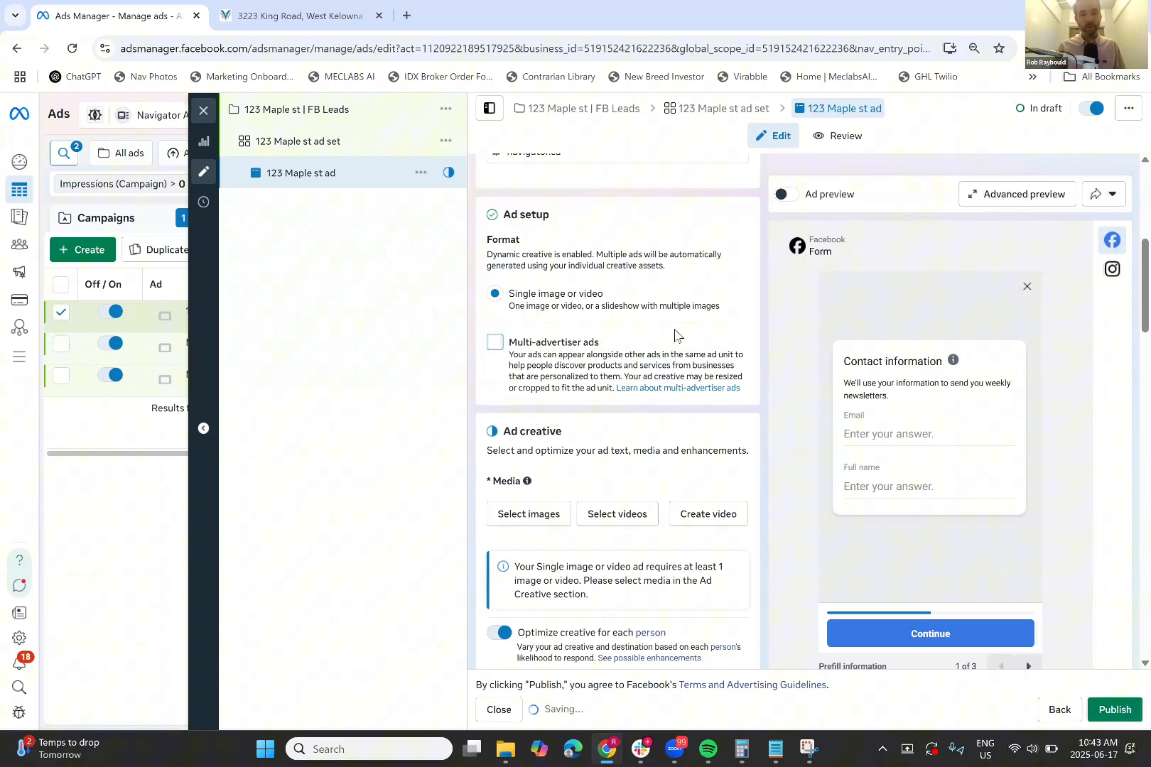
{"action": "scroll", "coordinate": [674, 335], "scroll_direction": "up", "scroll_amount": 2}
{"action": "scroll", "coordinate": [674, 336], "scroll_direction": "up", "scroll_amount": 3}
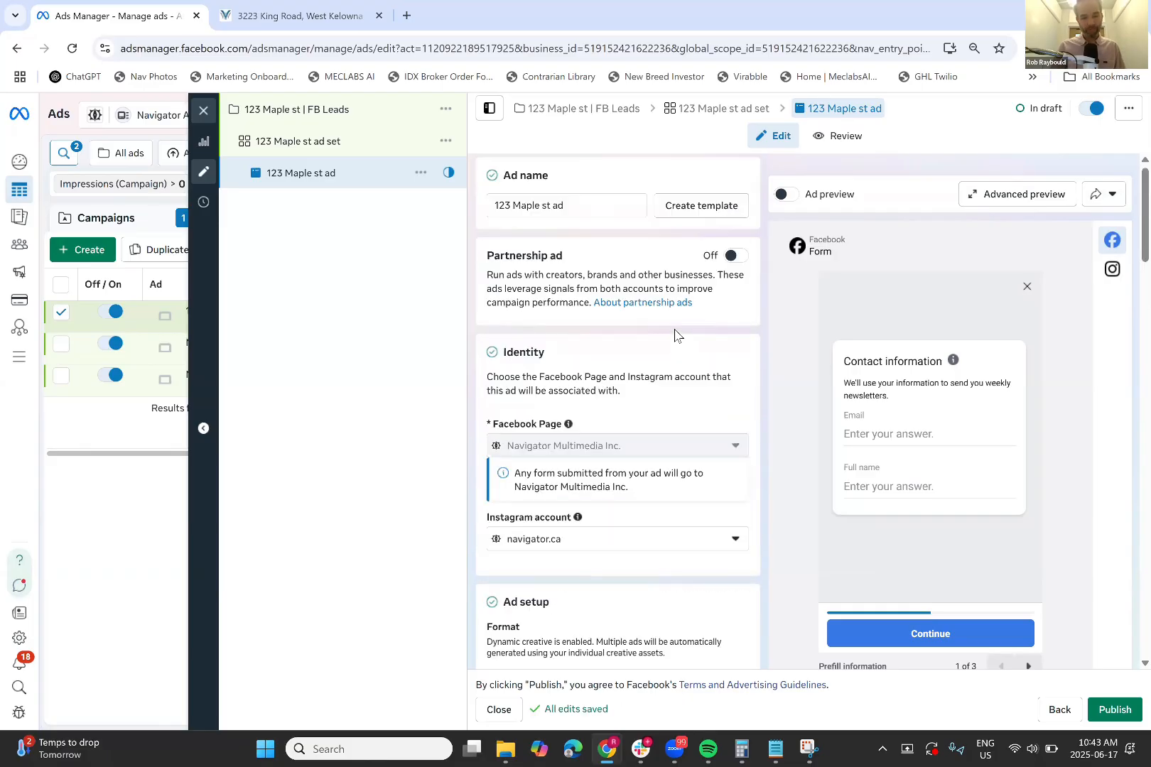
{"action": "scroll", "coordinate": [675, 335], "scroll_direction": "down", "scroll_amount": 2}
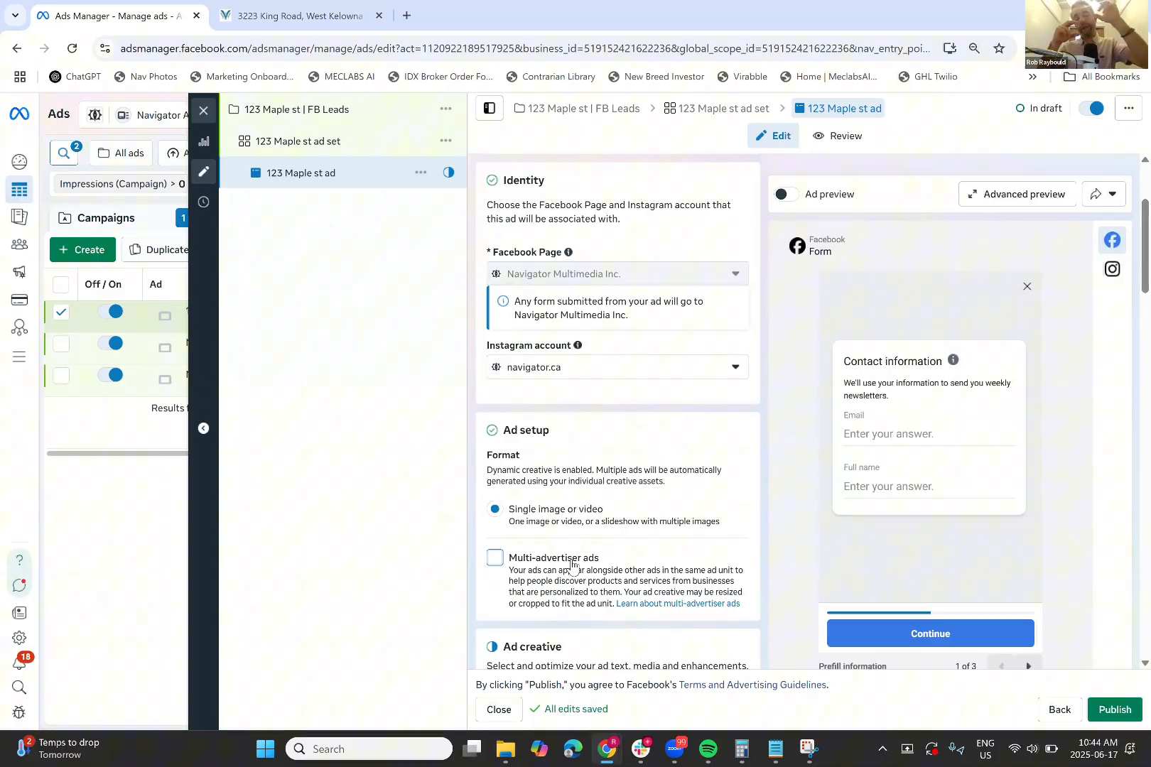
{"action": "scroll", "coordinate": [573, 564], "scroll_direction": "up", "scroll_amount": 2}
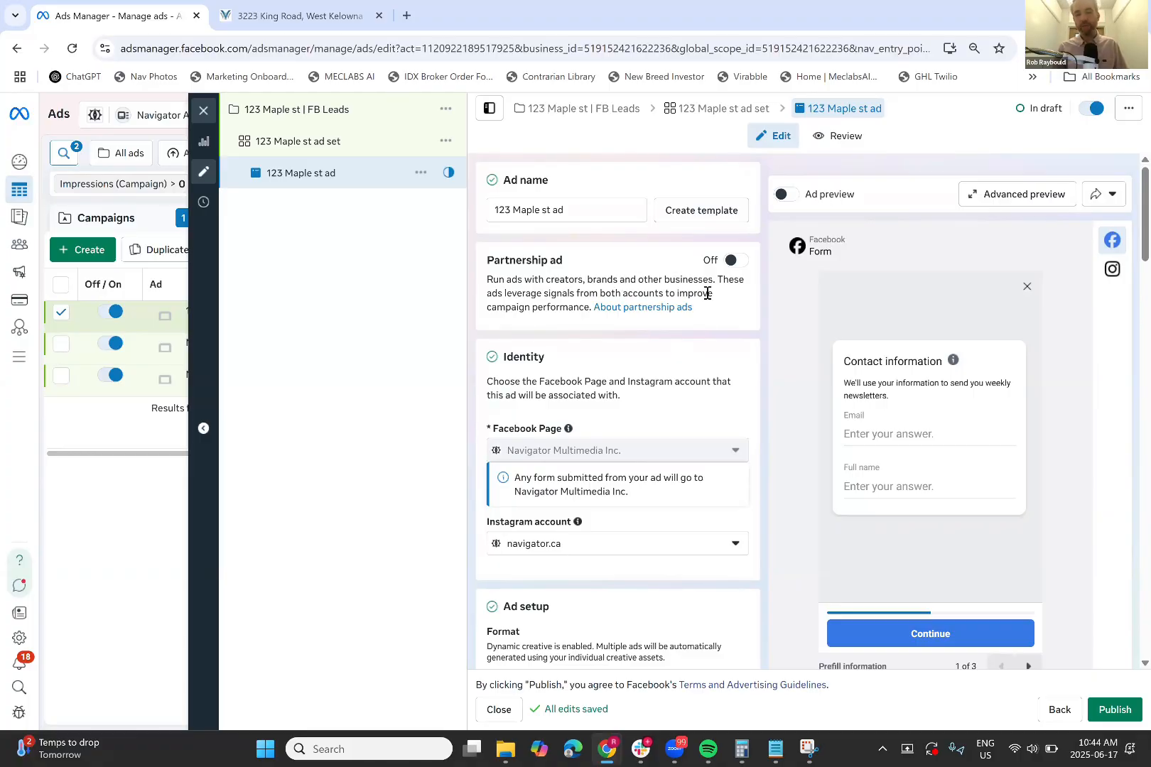
{"action": "scroll", "coordinate": [709, 296], "scroll_direction": "down", "scroll_amount": 1}
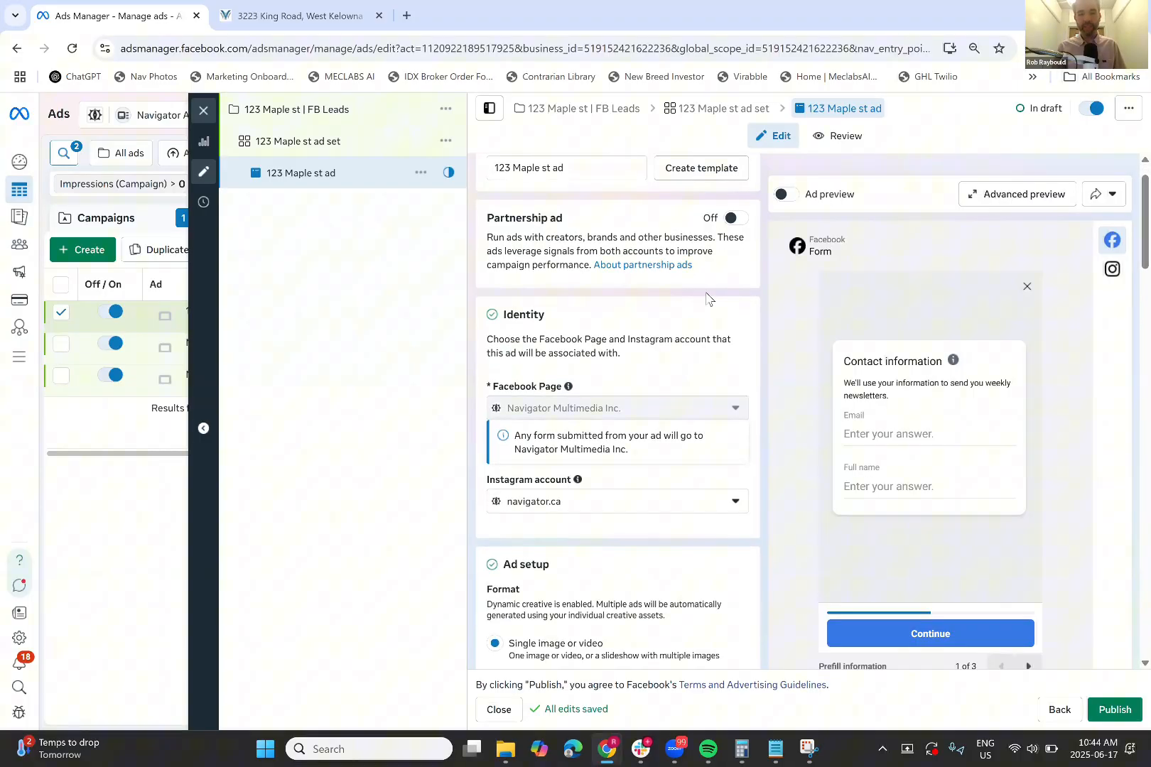
{"action": "scroll", "coordinate": [709, 296], "scroll_direction": "down", "scroll_amount": 2}
{"action": "scroll", "coordinate": [577, 503], "scroll_direction": "down", "scroll_amount": 2}
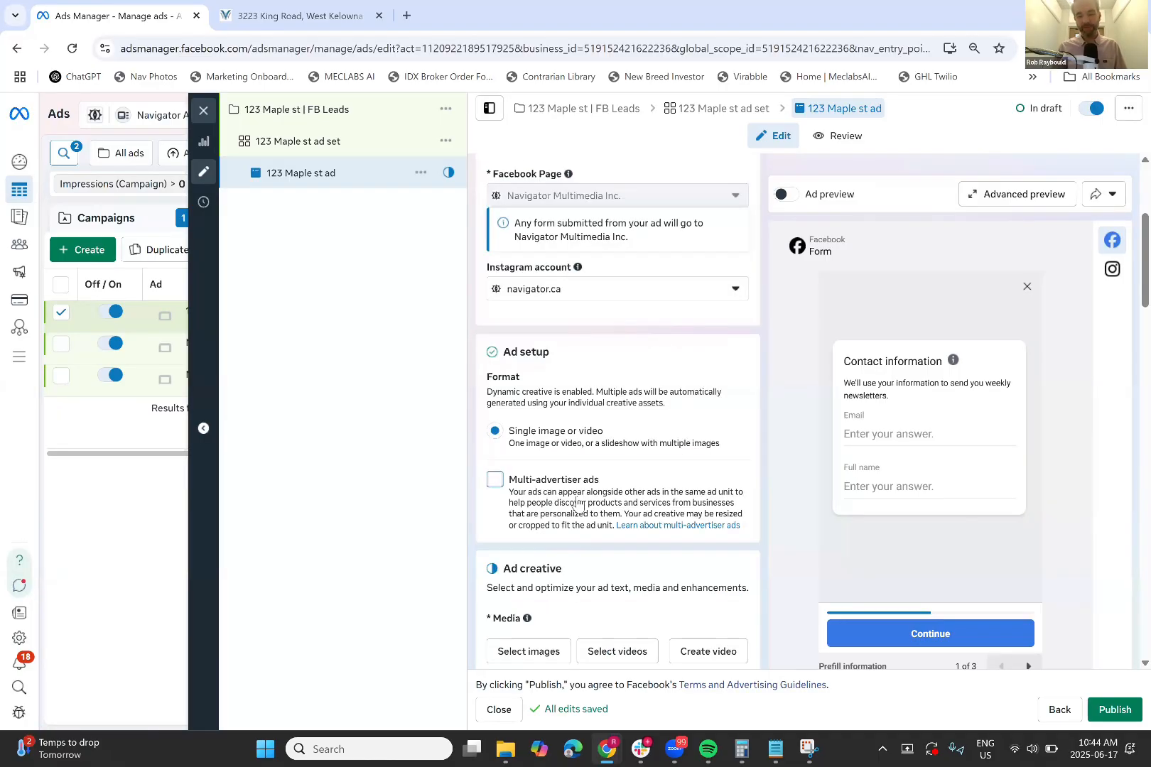
{"action": "scroll", "coordinate": [577, 503], "scroll_direction": "down", "scroll_amount": 2}
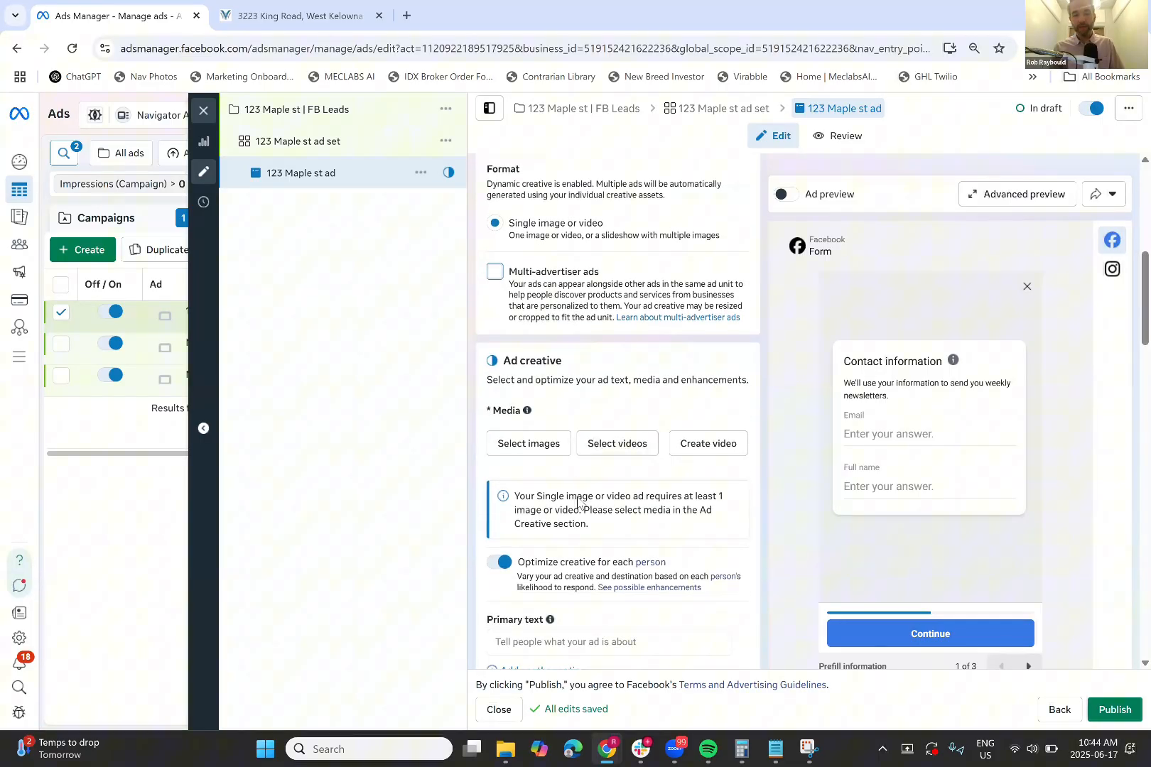
{"action": "scroll", "coordinate": [577, 503], "scroll_direction": "down", "scroll_amount": 1}
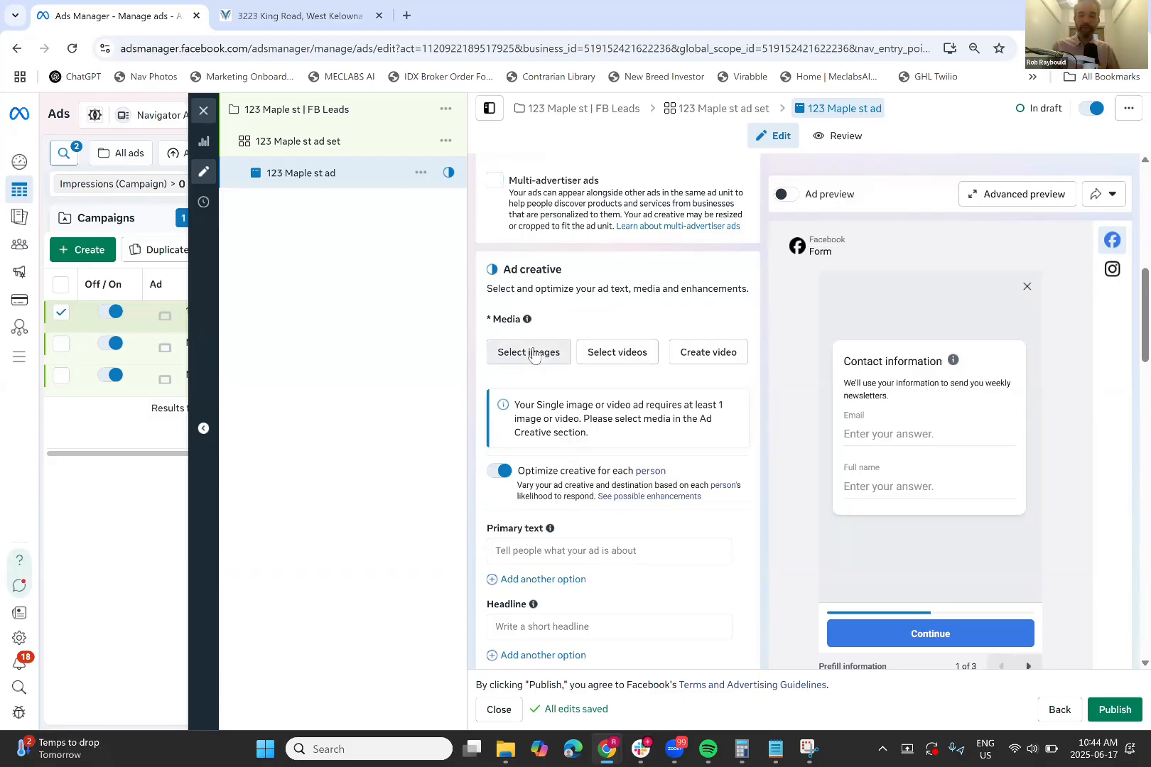
Add the exterior, kitchen and living-room photos from the account's images as the ad's media
{"action": "left_click", "coordinate": [534, 353]}
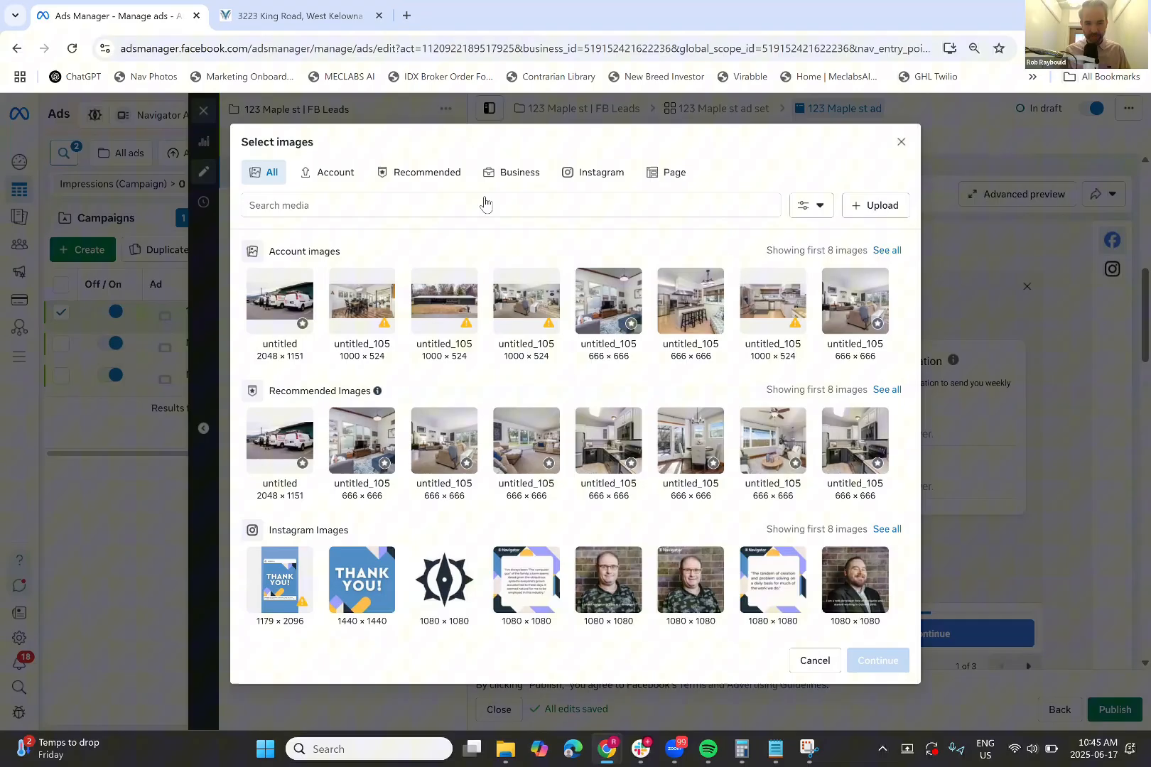
{"action": "left_click", "coordinate": [342, 176]}
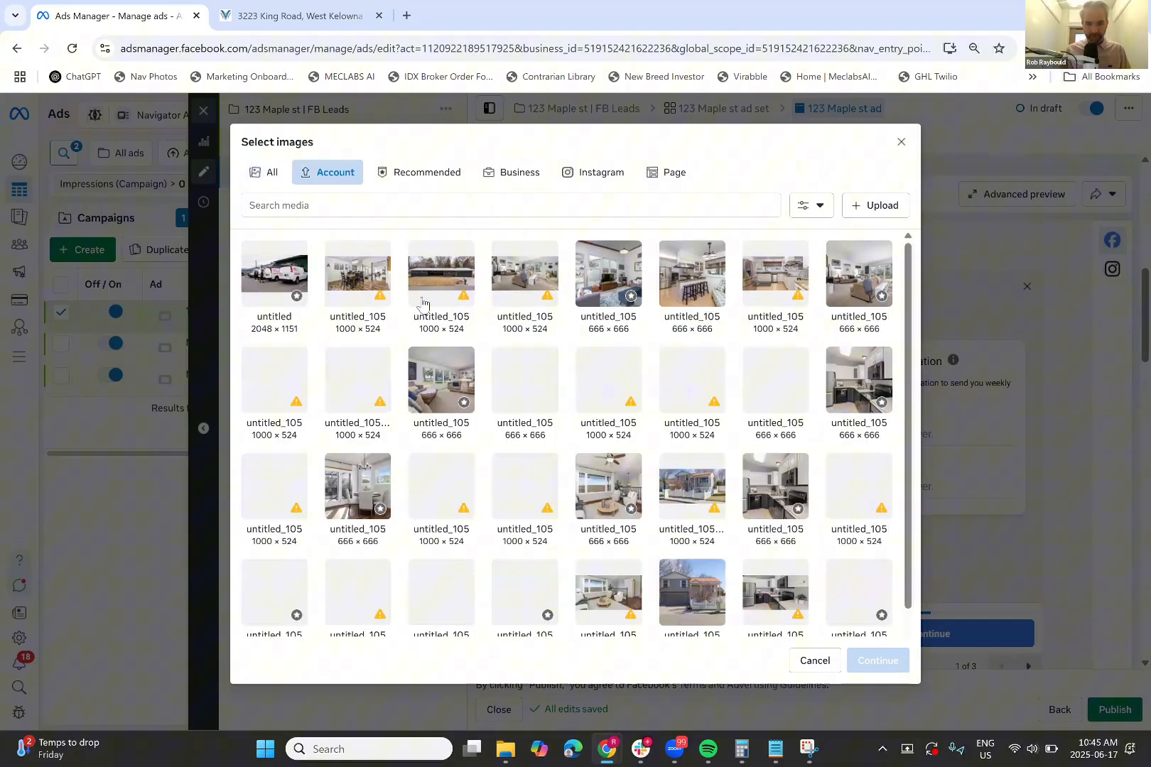
{"action": "left_click", "coordinate": [695, 387]}
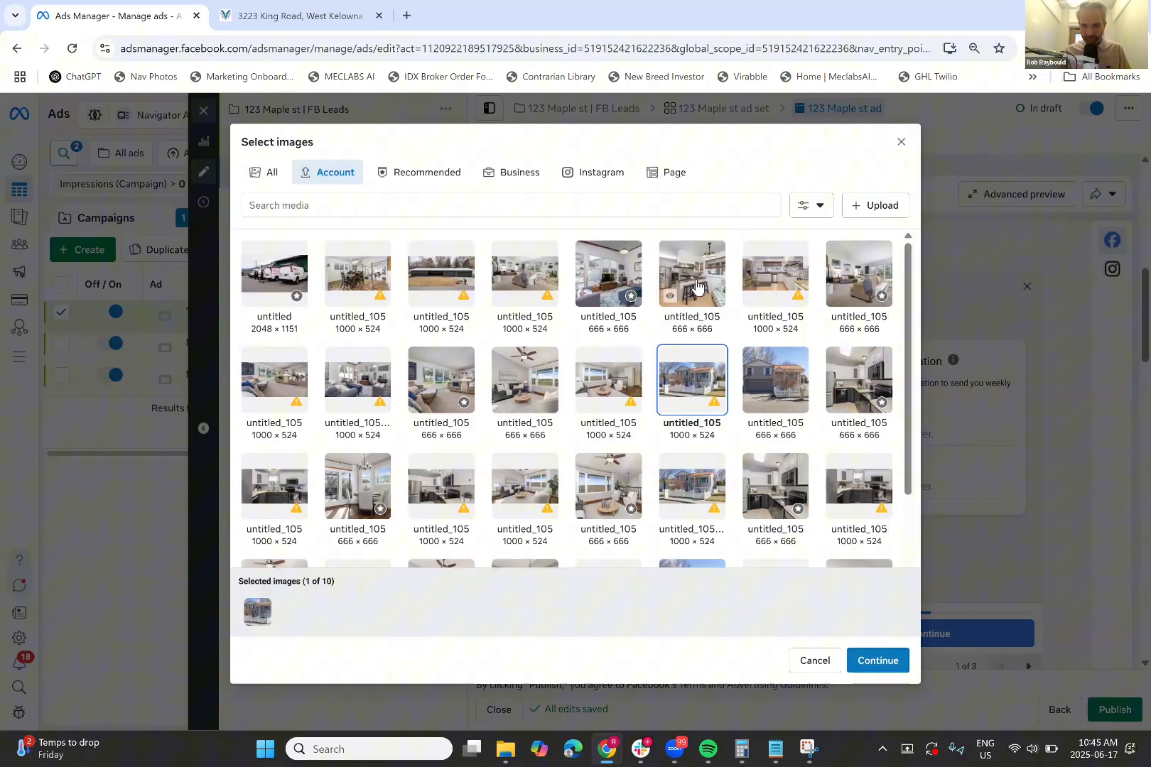
{"action": "left_click", "coordinate": [700, 292]}
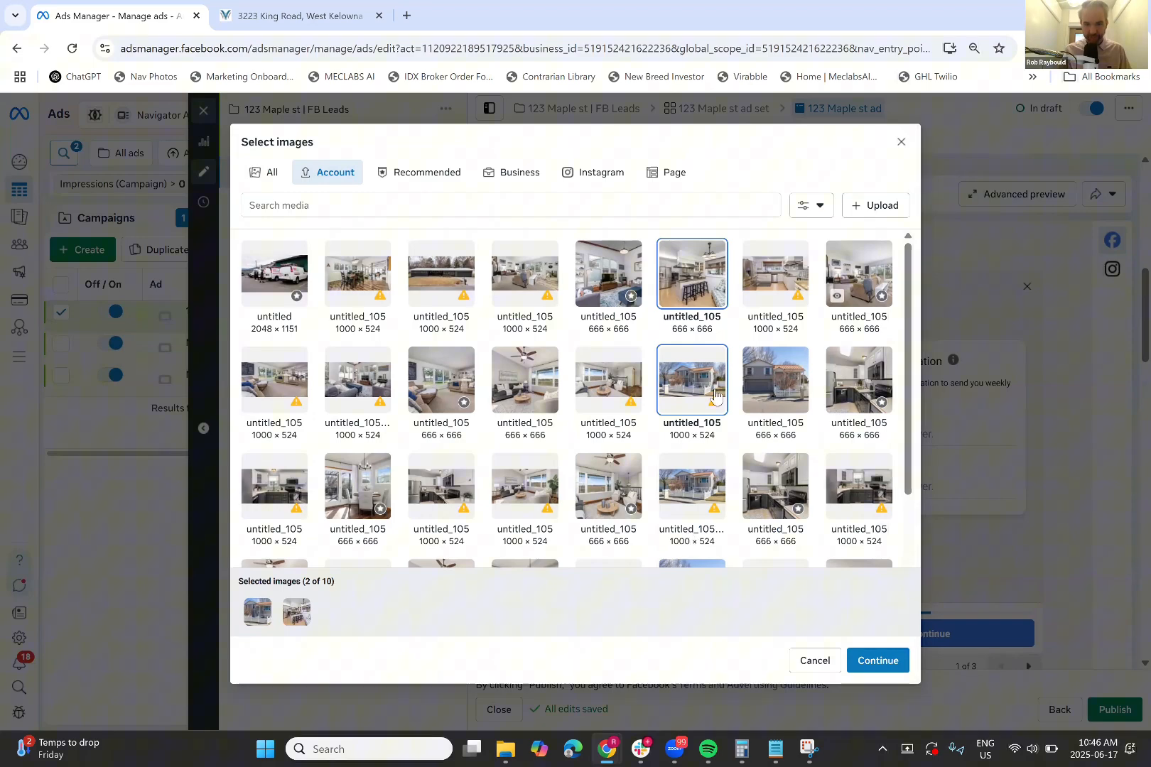
{"action": "left_click", "coordinate": [859, 274]}
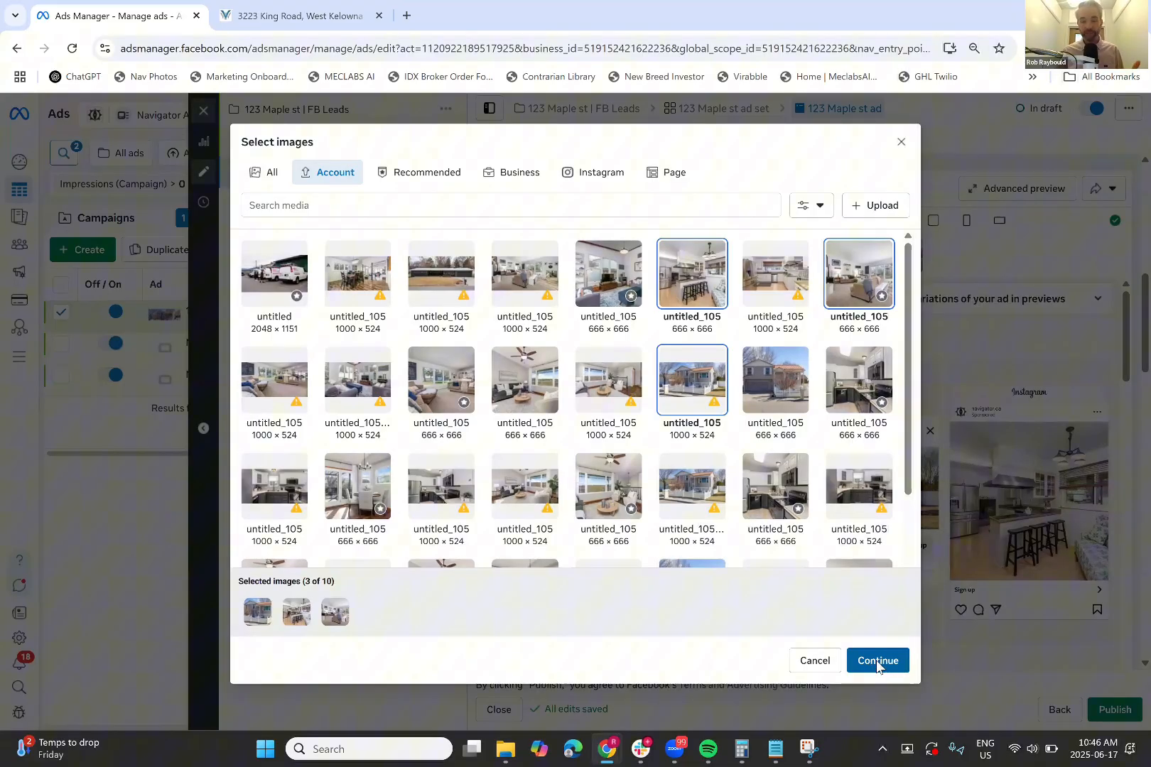
{"action": "left_click", "coordinate": [877, 662]}
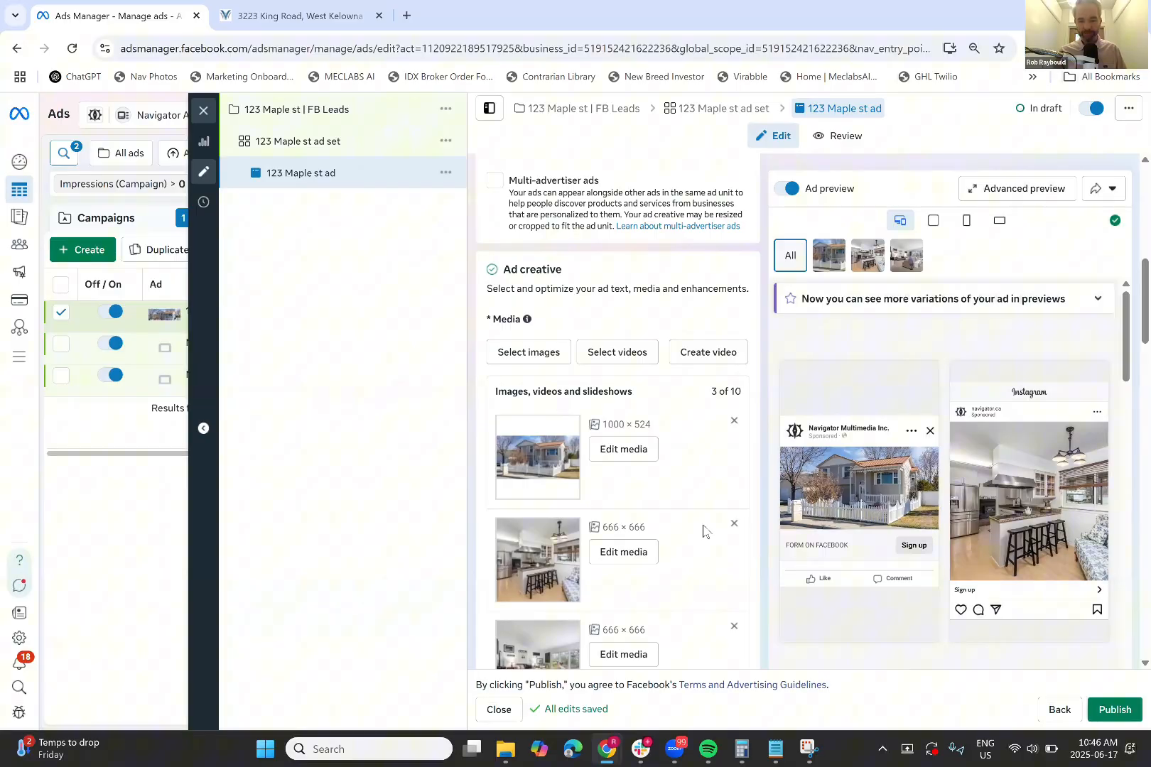
{"action": "scroll", "coordinate": [702, 531], "scroll_direction": "down", "scroll_amount": 5}
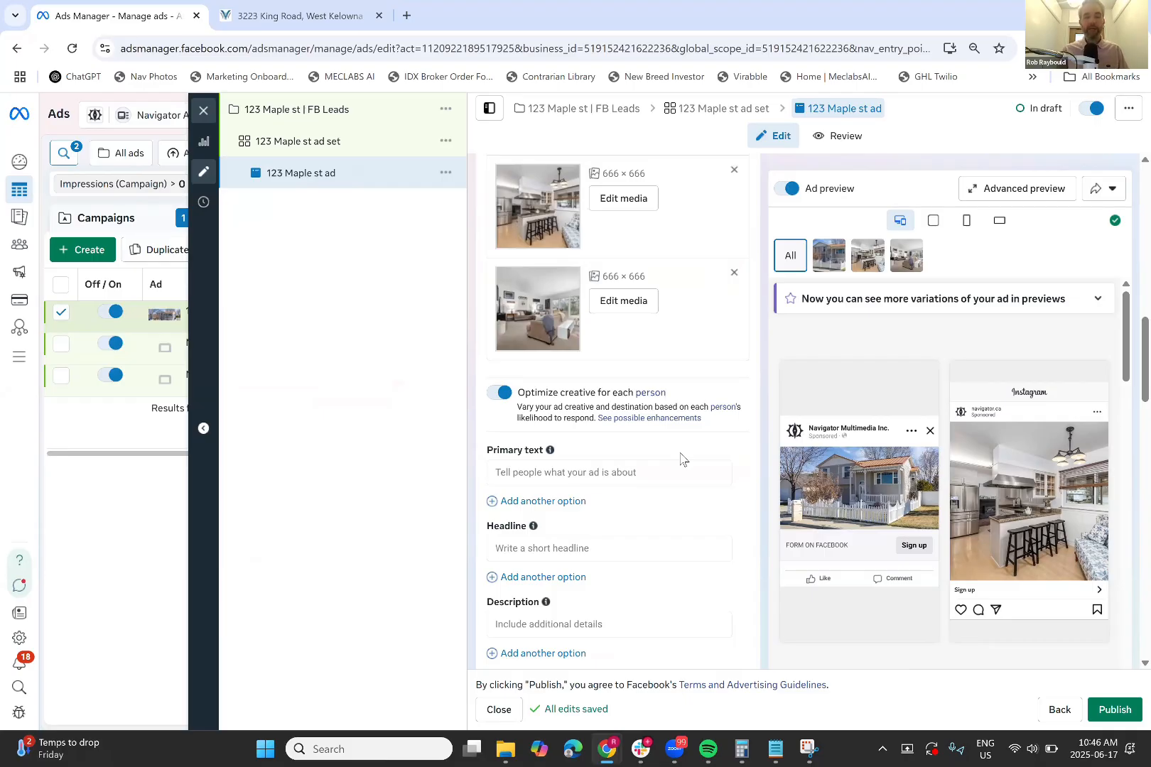
{"action": "right_click", "coordinate": [680, 458]}
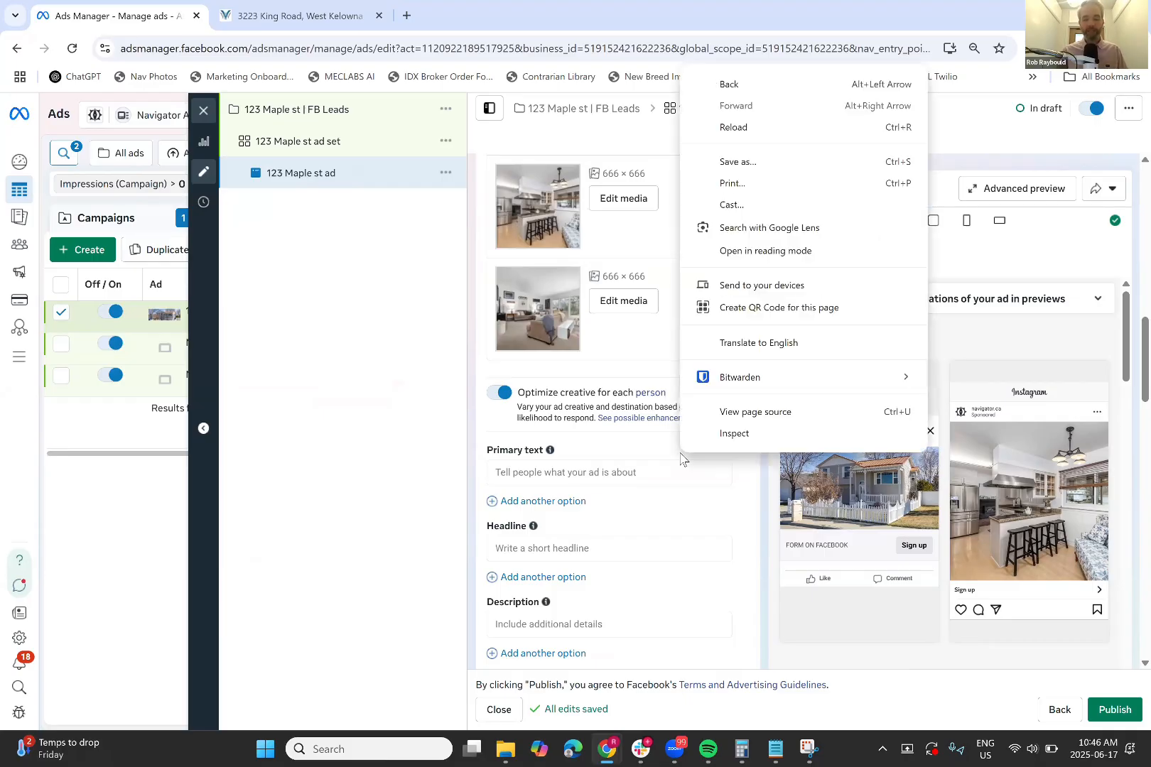
{"action": "left_click", "coordinate": [475, 430]}
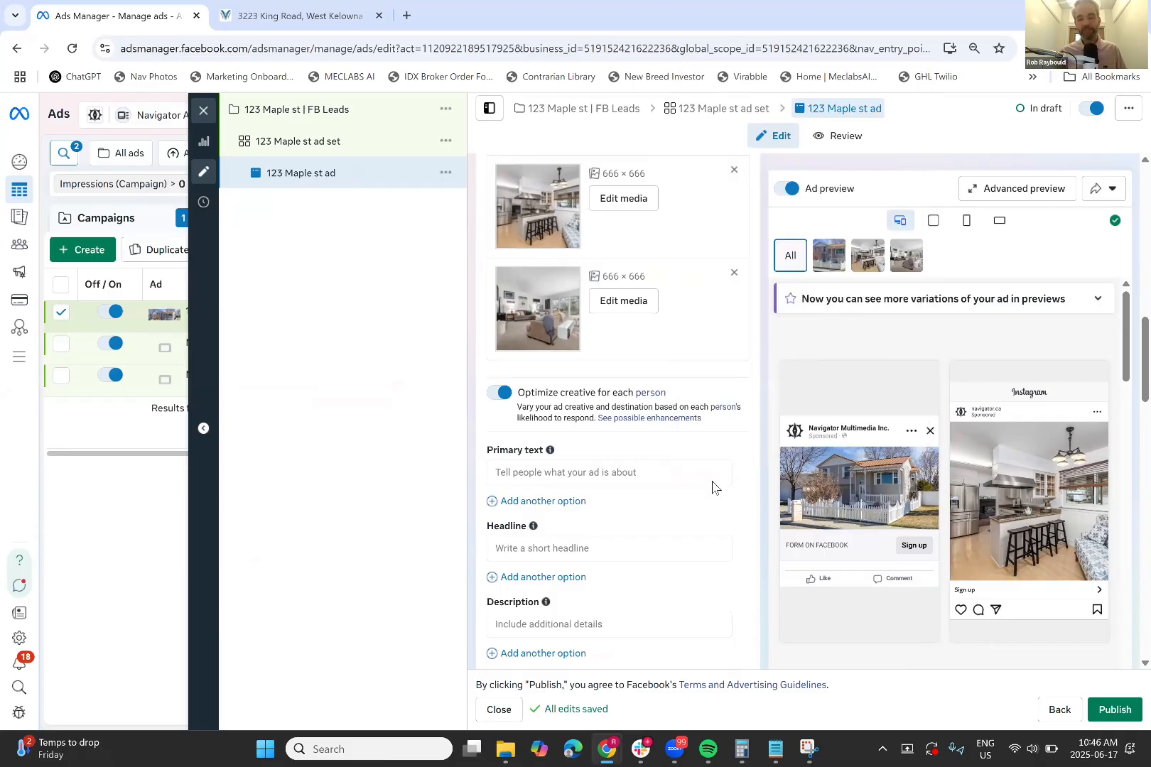
{"action": "scroll", "coordinate": [709, 513], "scroll_direction": "down", "scroll_amount": 2}
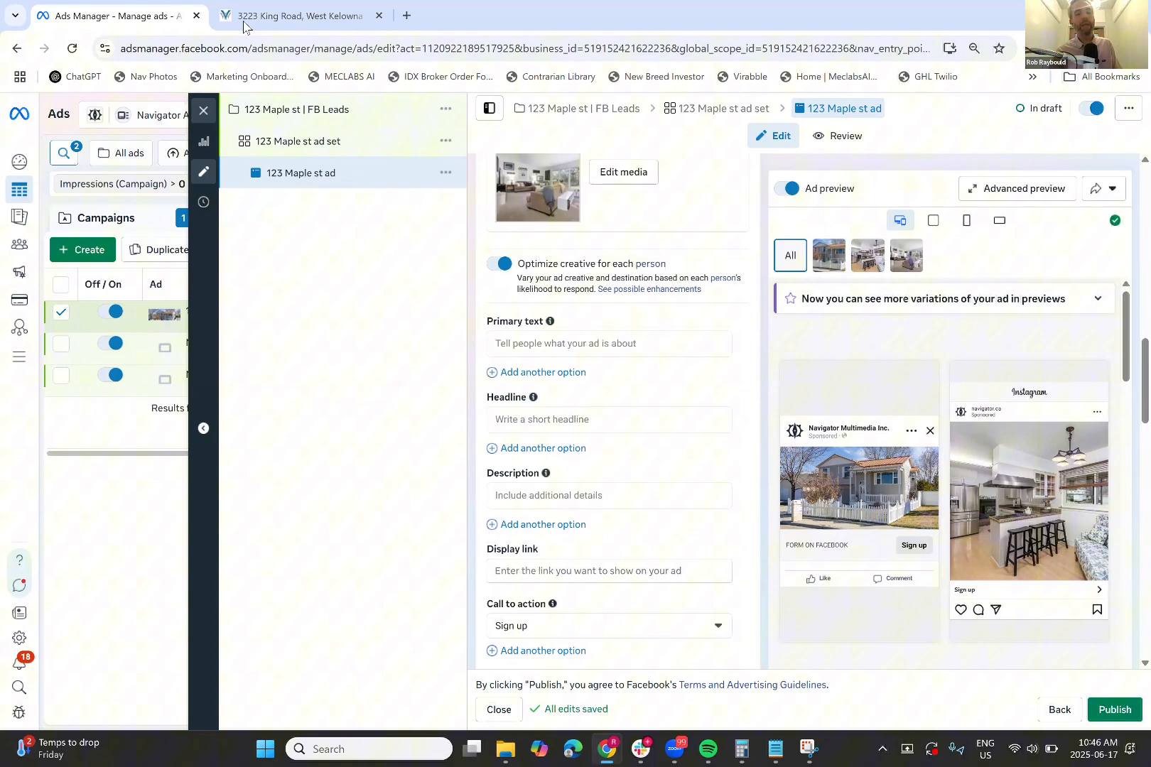
{"action": "mouse_move", "coordinate": [243, 26]}
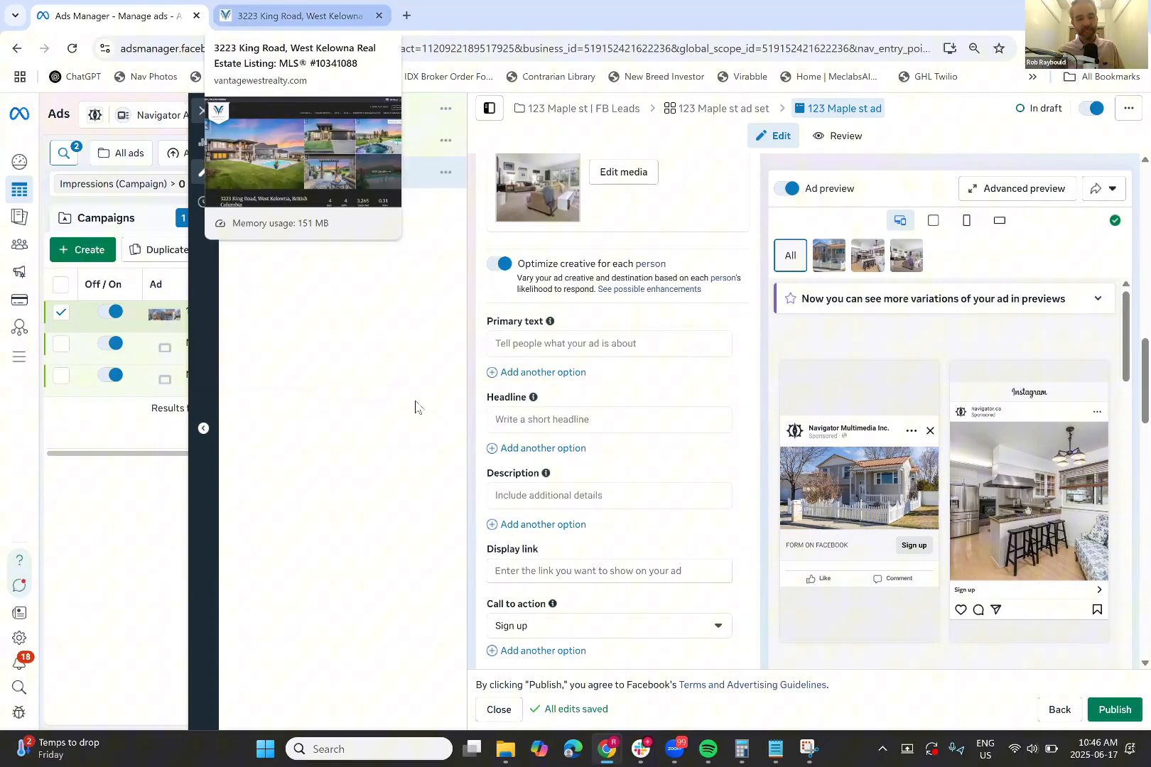
{"action": "key", "text": "ctrl+Tab"}
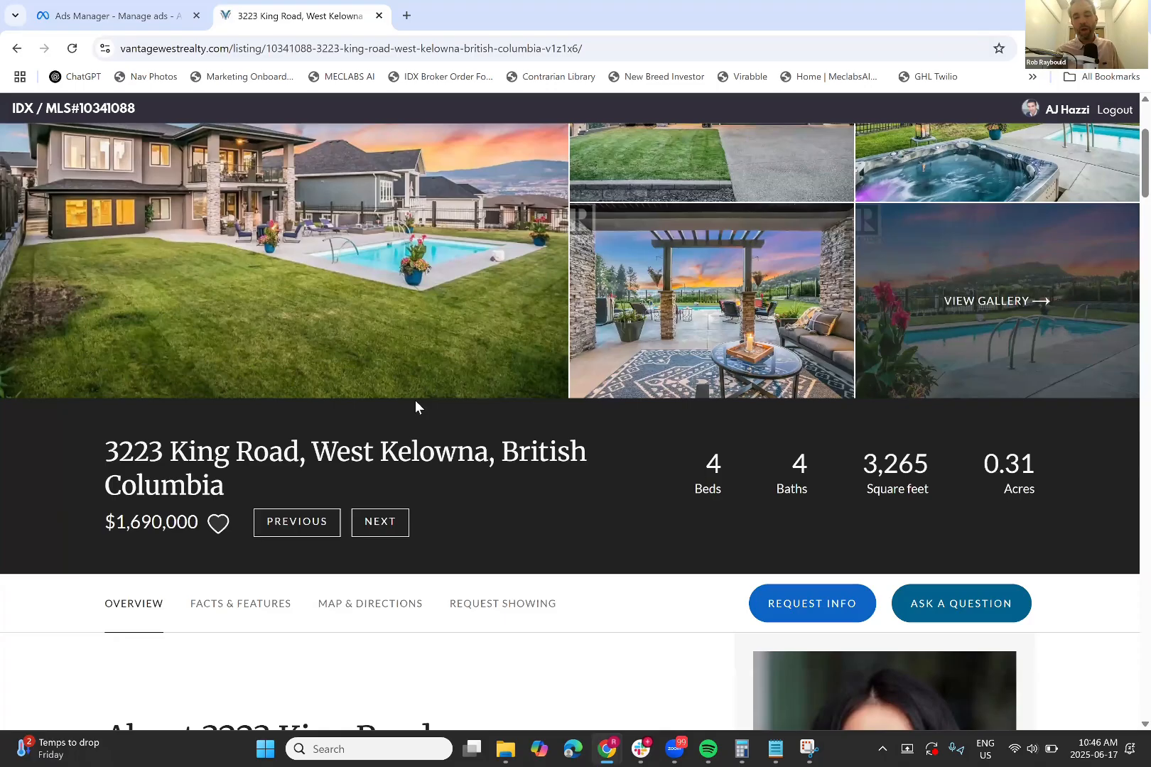
{"action": "scroll", "coordinate": [346, 554], "scroll_direction": "down", "scroll_amount": 4}
{"action": "triple_click", "coordinate": [346, 554]}
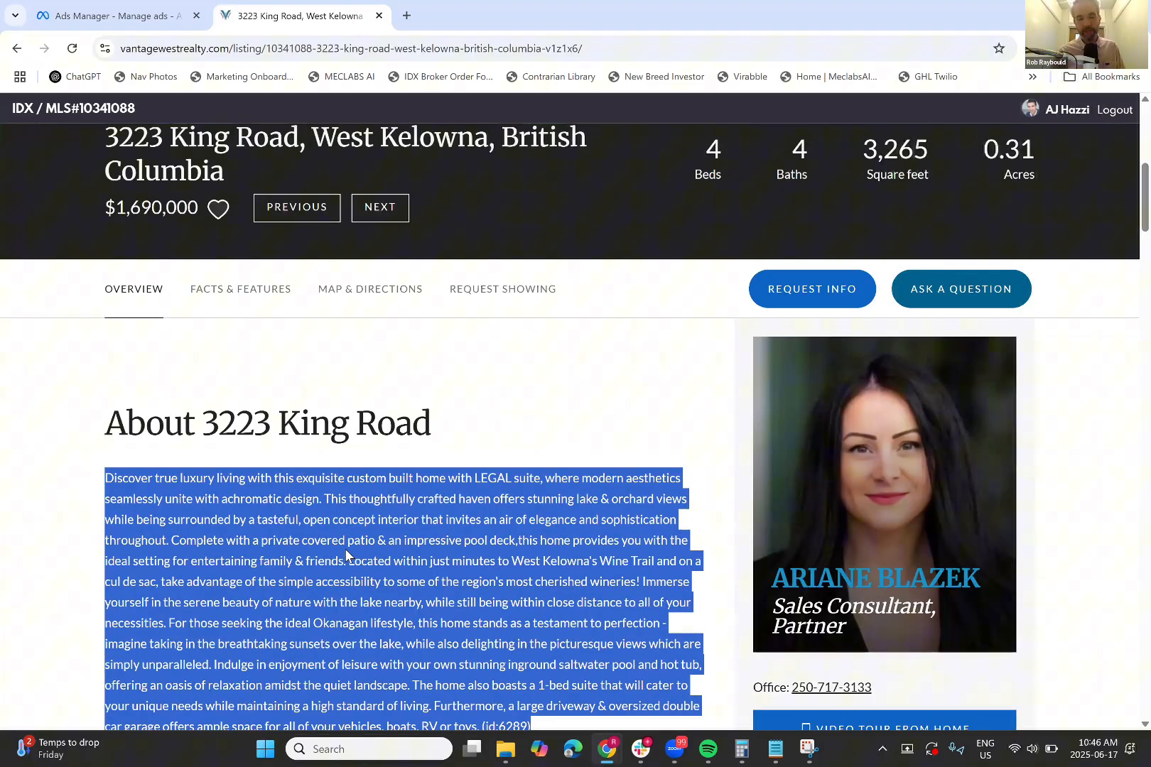
{"action": "right_click", "coordinate": [346, 554]}
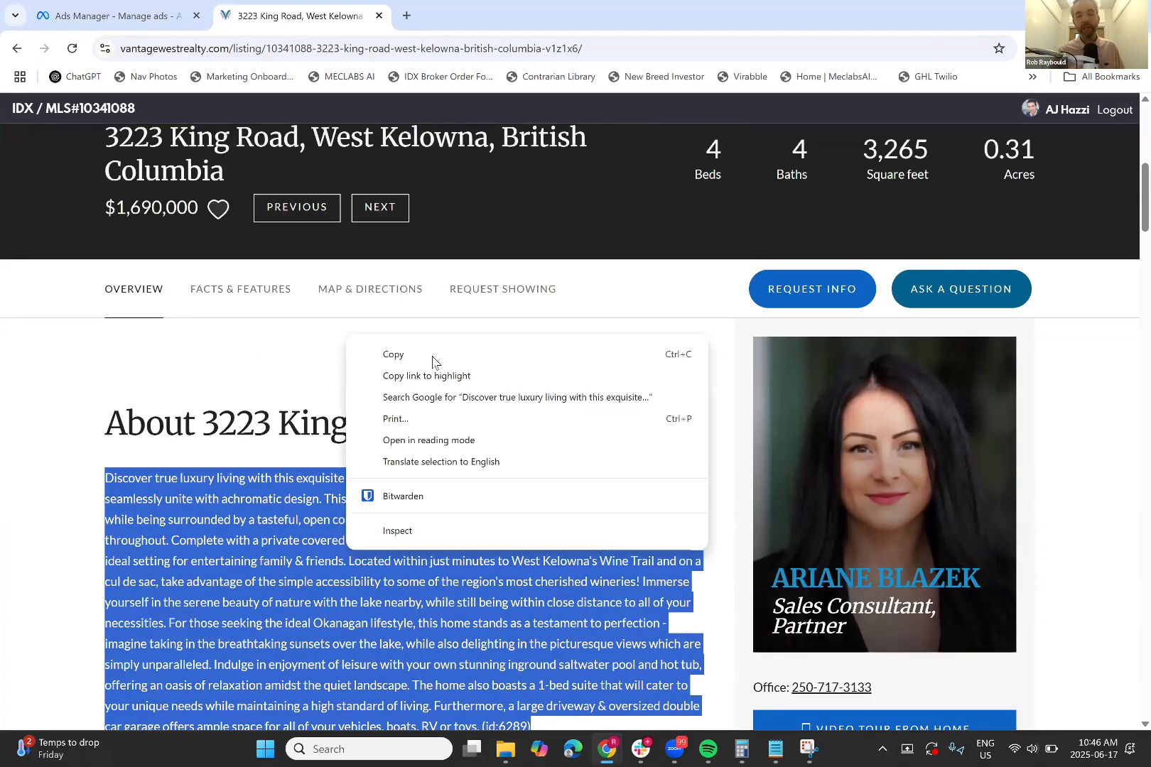
{"action": "left_click", "coordinate": [116, 19]}
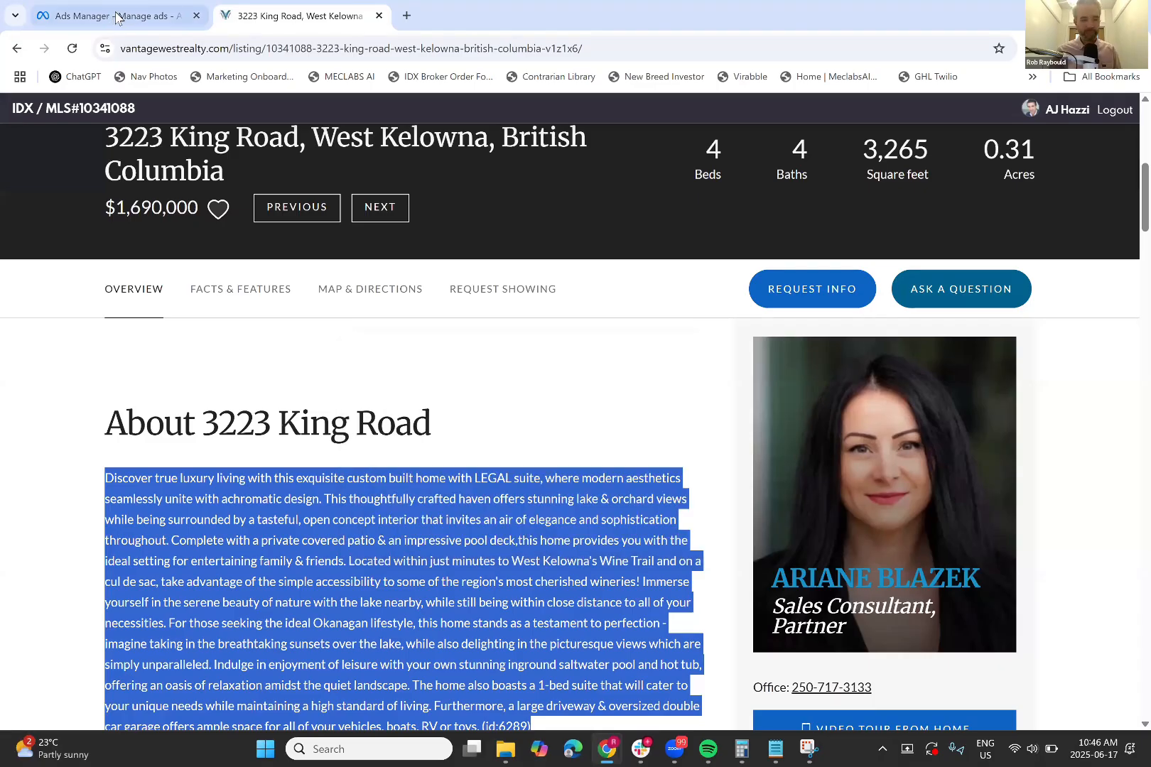
{"action": "left_click", "coordinate": [118, 17]}
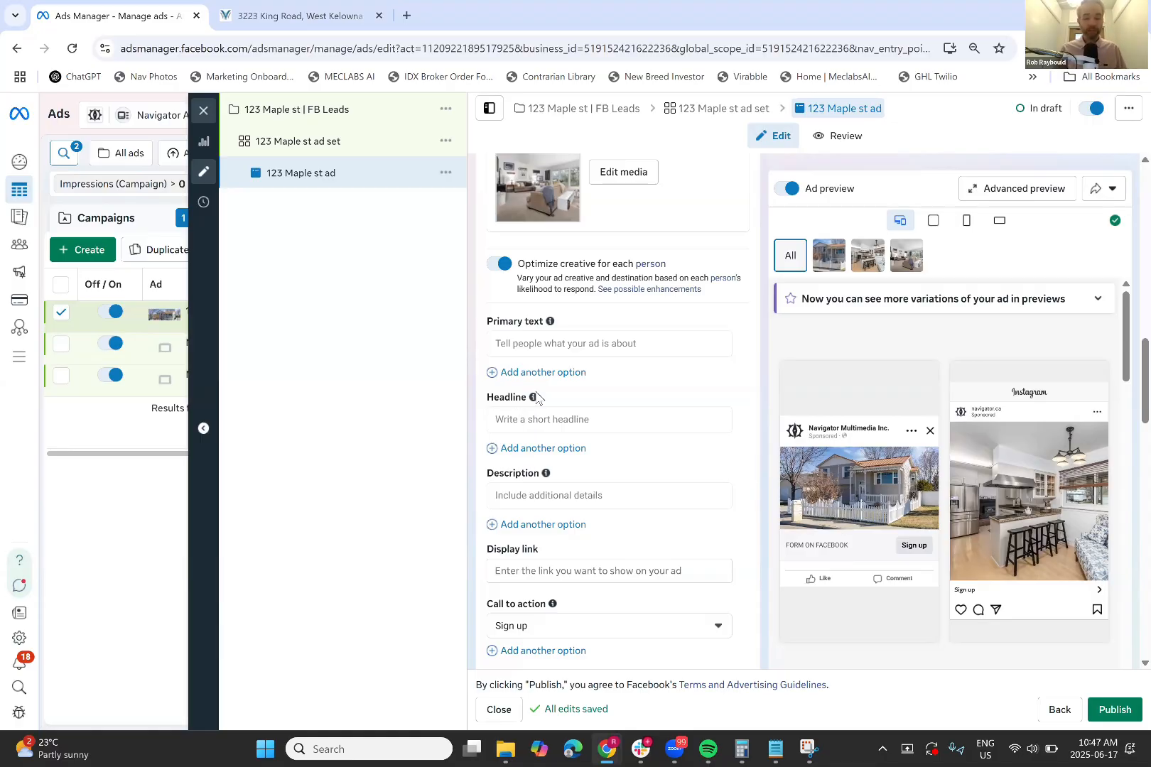
{"action": "left_click", "coordinate": [566, 348]}
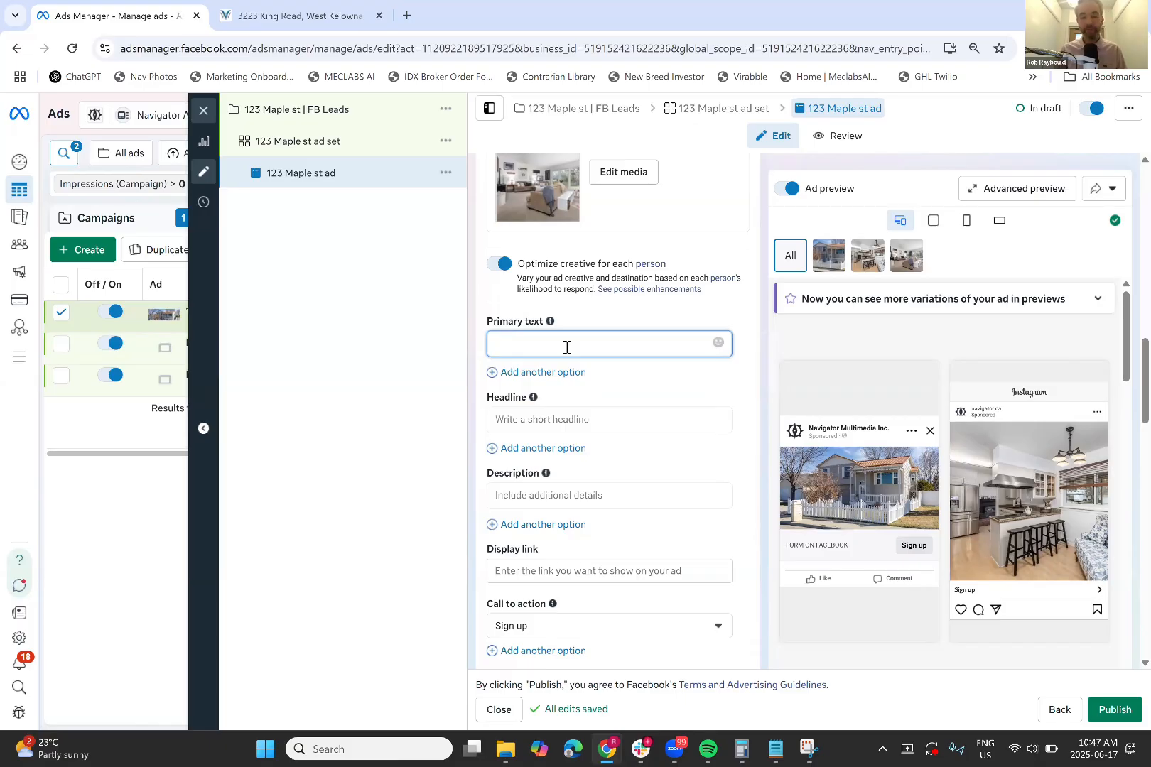
{"action": "key", "text": "ctrl+v"}
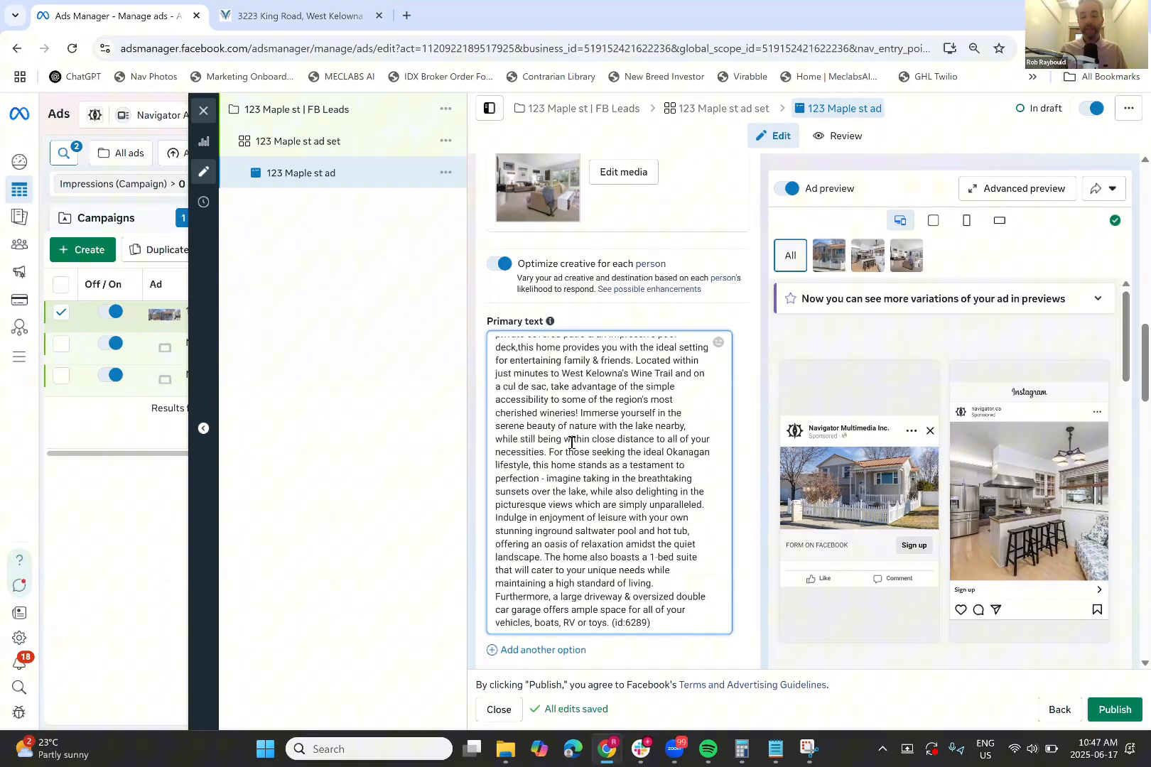
{"action": "scroll", "coordinate": [573, 625], "scroll_direction": "up", "scroll_amount": 3}
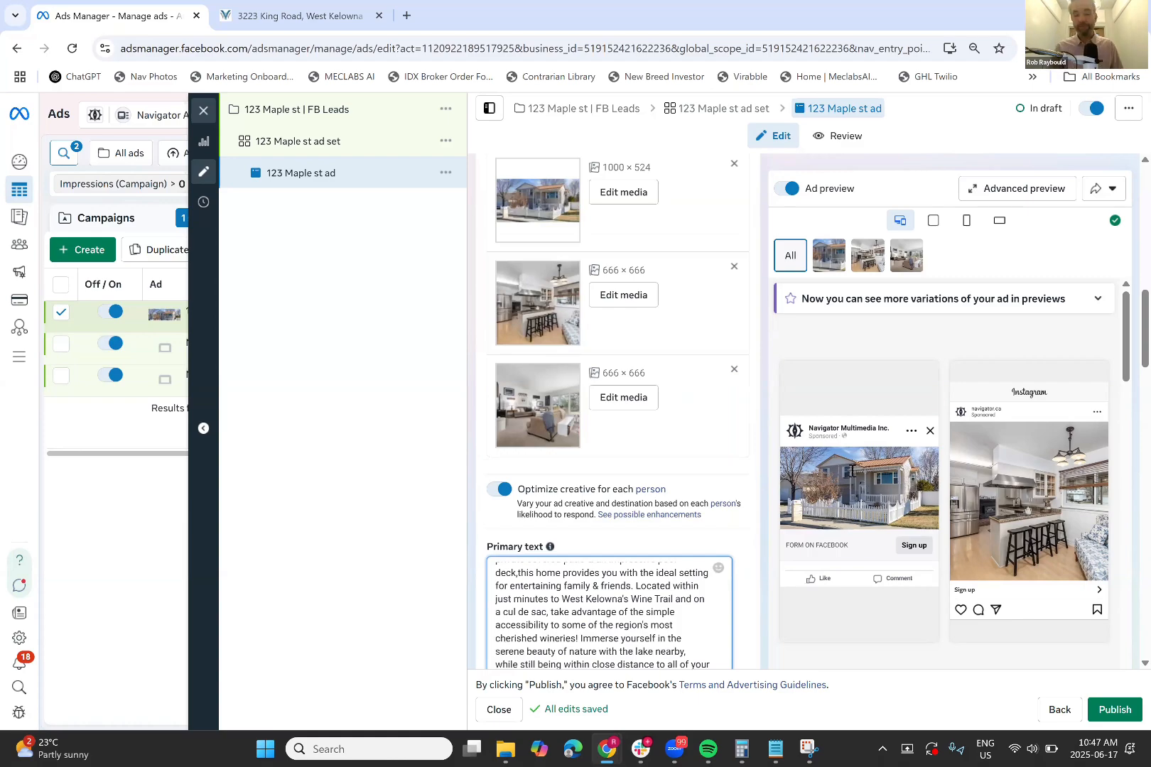
{"action": "scroll", "coordinate": [853, 470], "scroll_direction": "down", "scroll_amount": 3}
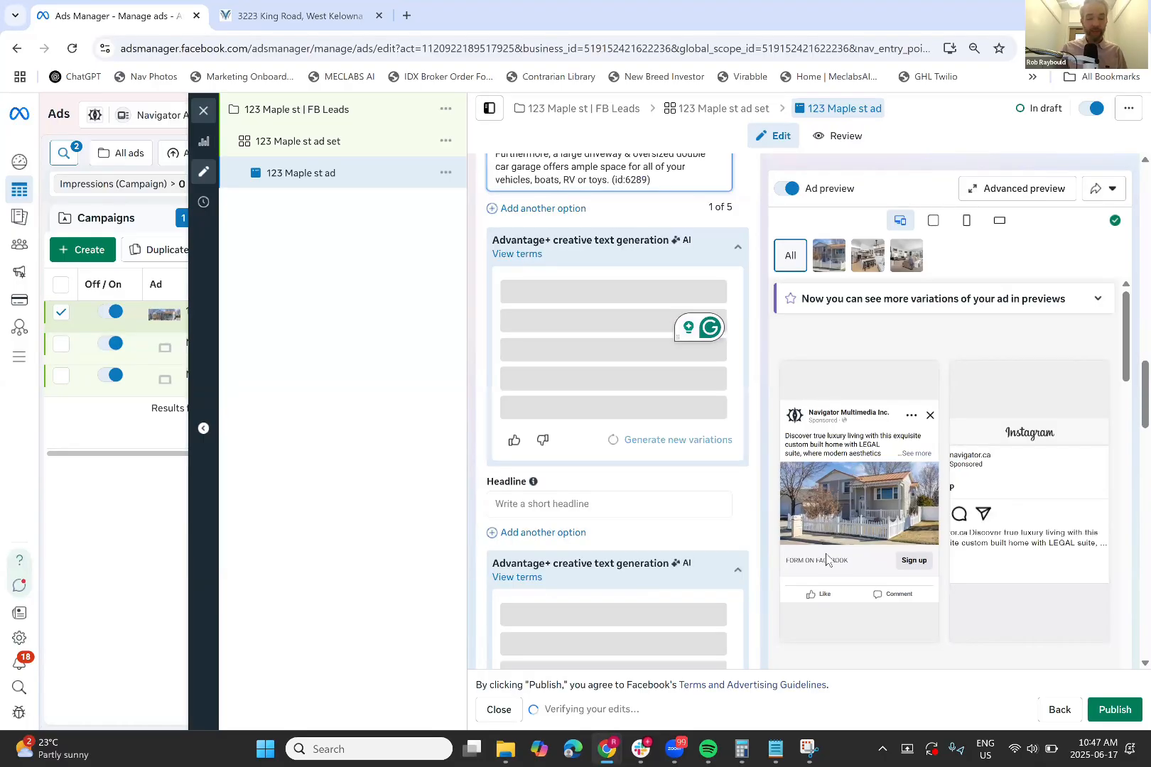
{"action": "left_click", "coordinate": [532, 635]}
{"action": "type", "text": "FOR SALE:"}
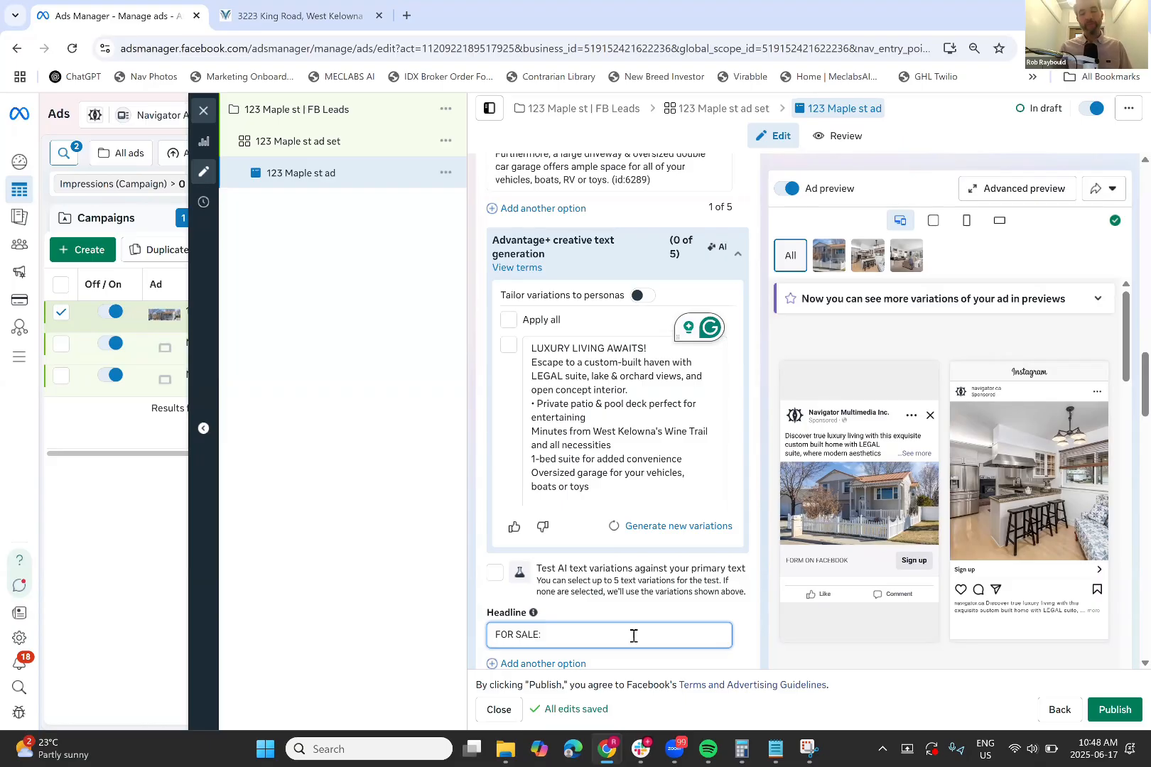
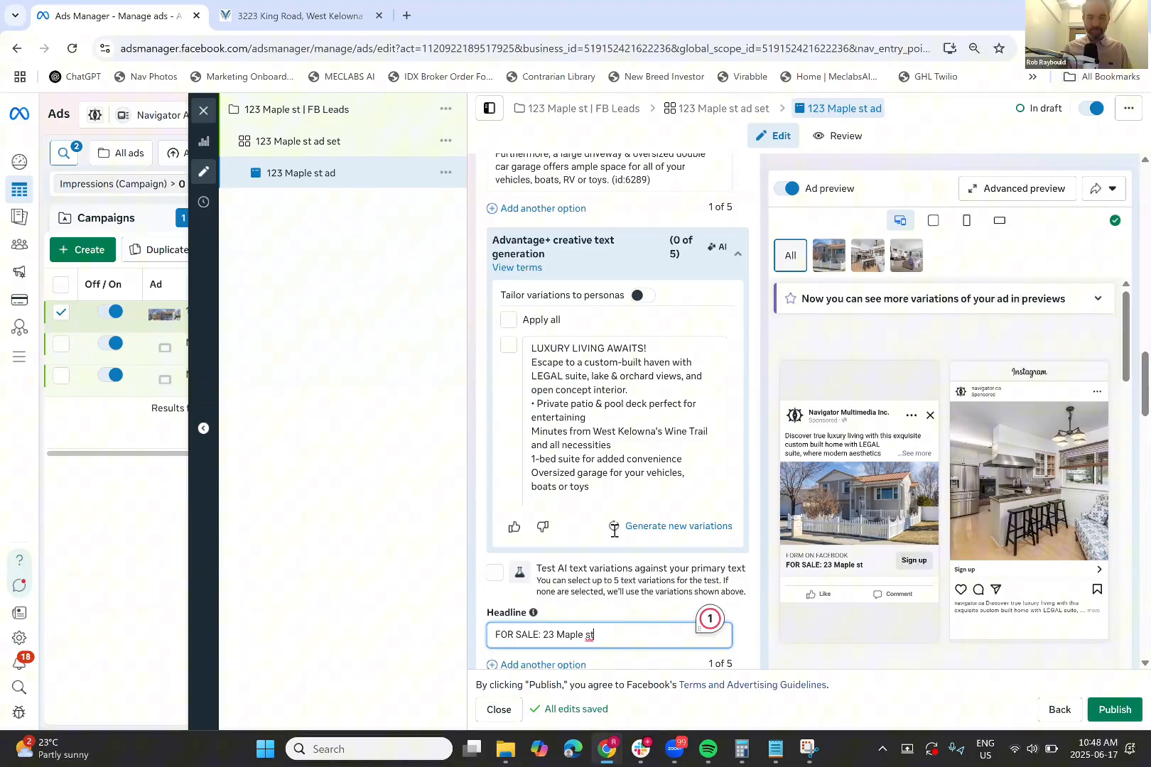
{"action": "scroll", "coordinate": [615, 531], "scroll_direction": "down", "scroll_amount": 2}
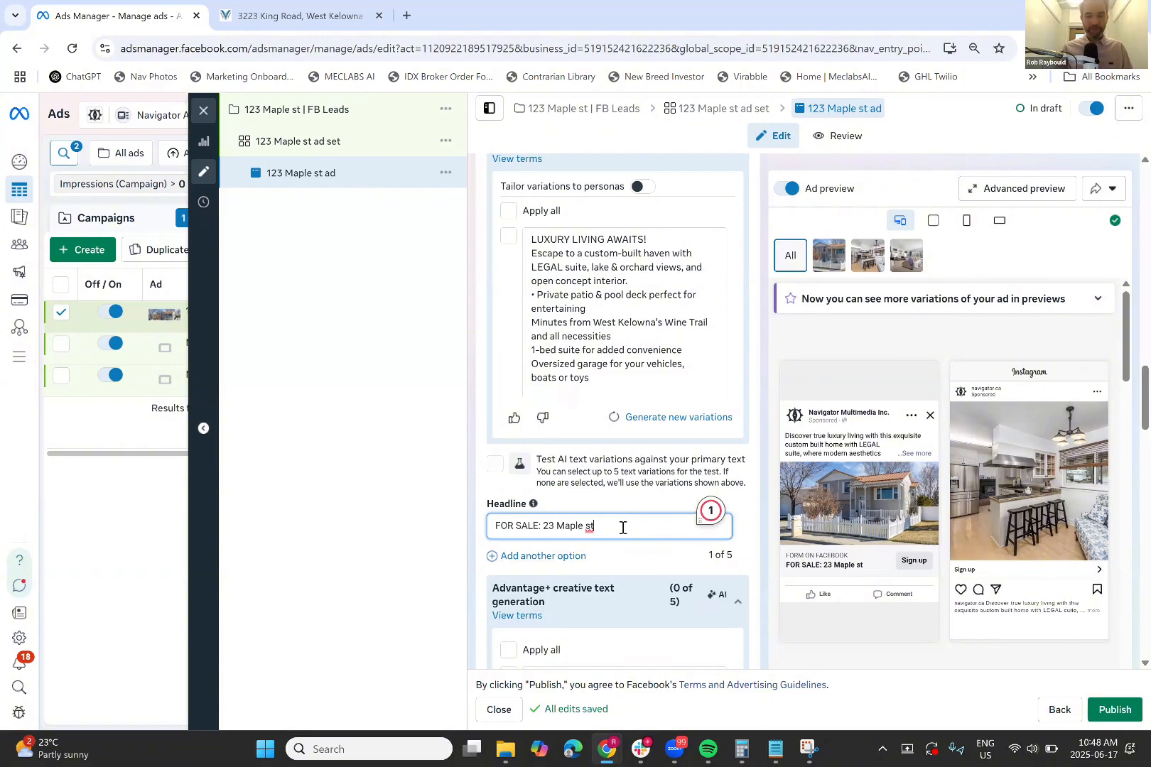
{"action": "type", "text": "-"}
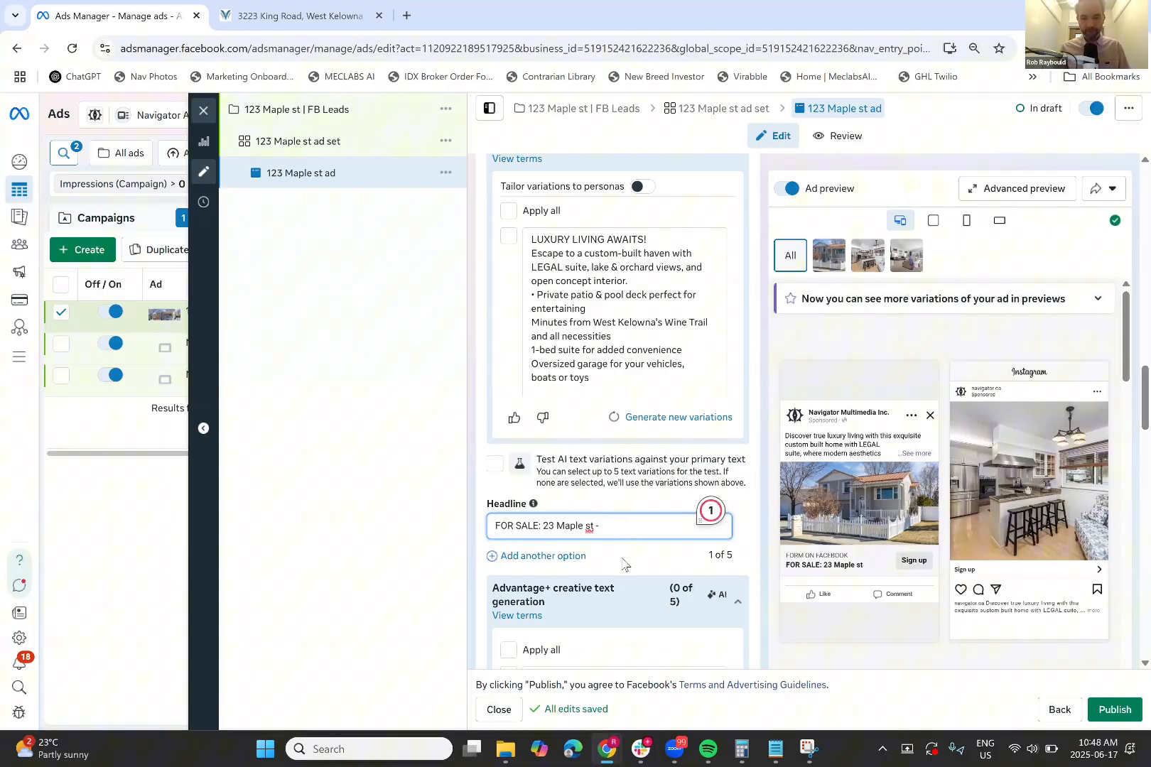
{"action": "type", "text": " 2 bed 2 bath"}
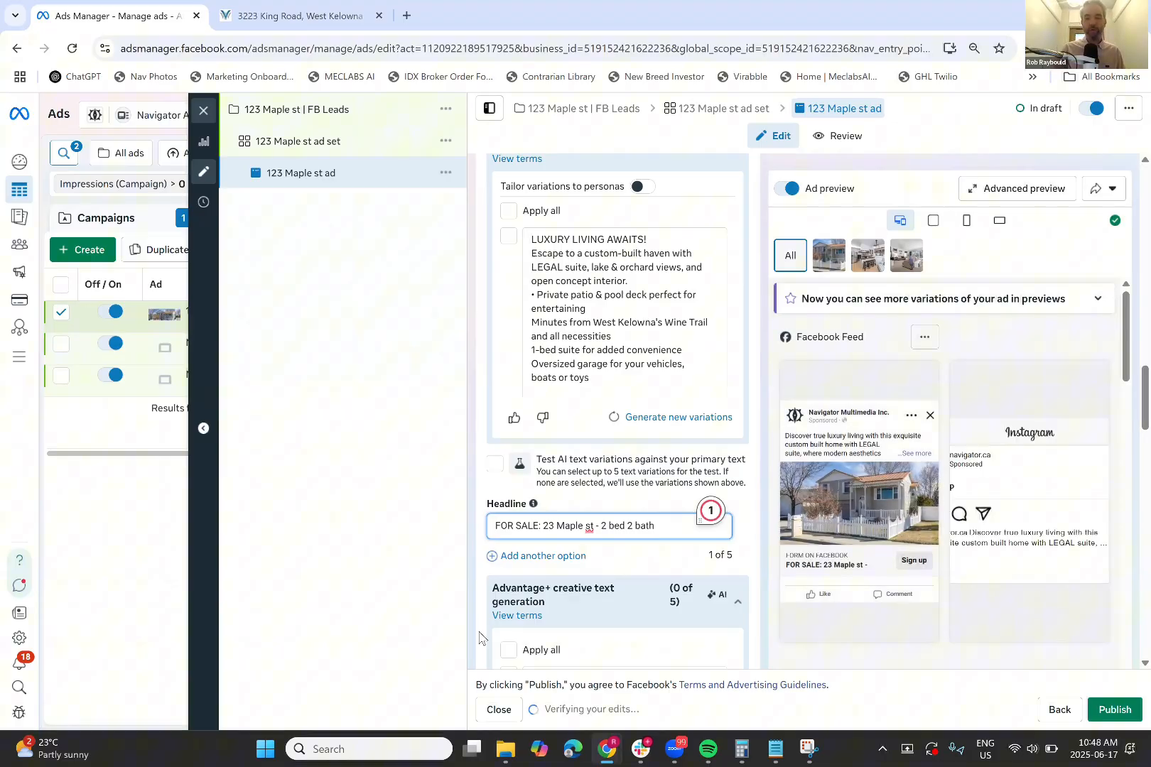
{"action": "scroll", "coordinate": [479, 638], "scroll_direction": "down", "scroll_amount": 1}
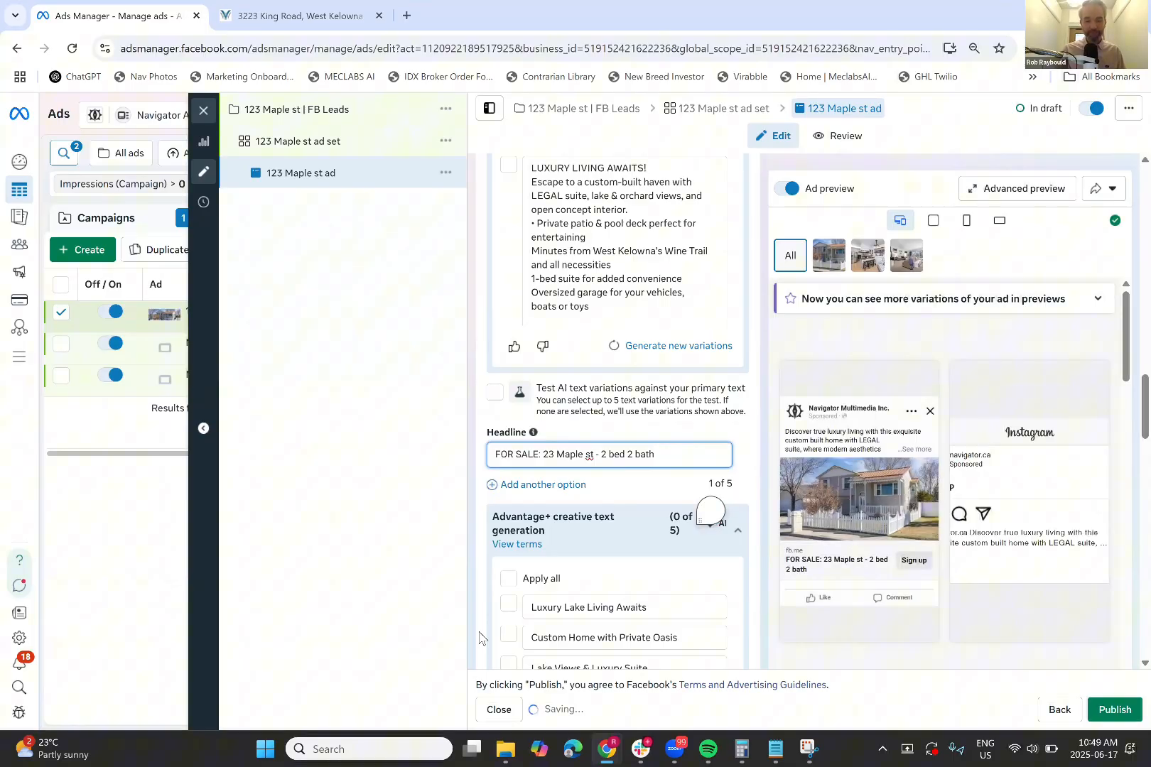
Enter navigator.ca as the ad's display link, checking the listing page's web address
{"action": "scroll", "coordinate": [479, 638], "scroll_direction": "down", "scroll_amount": 2}
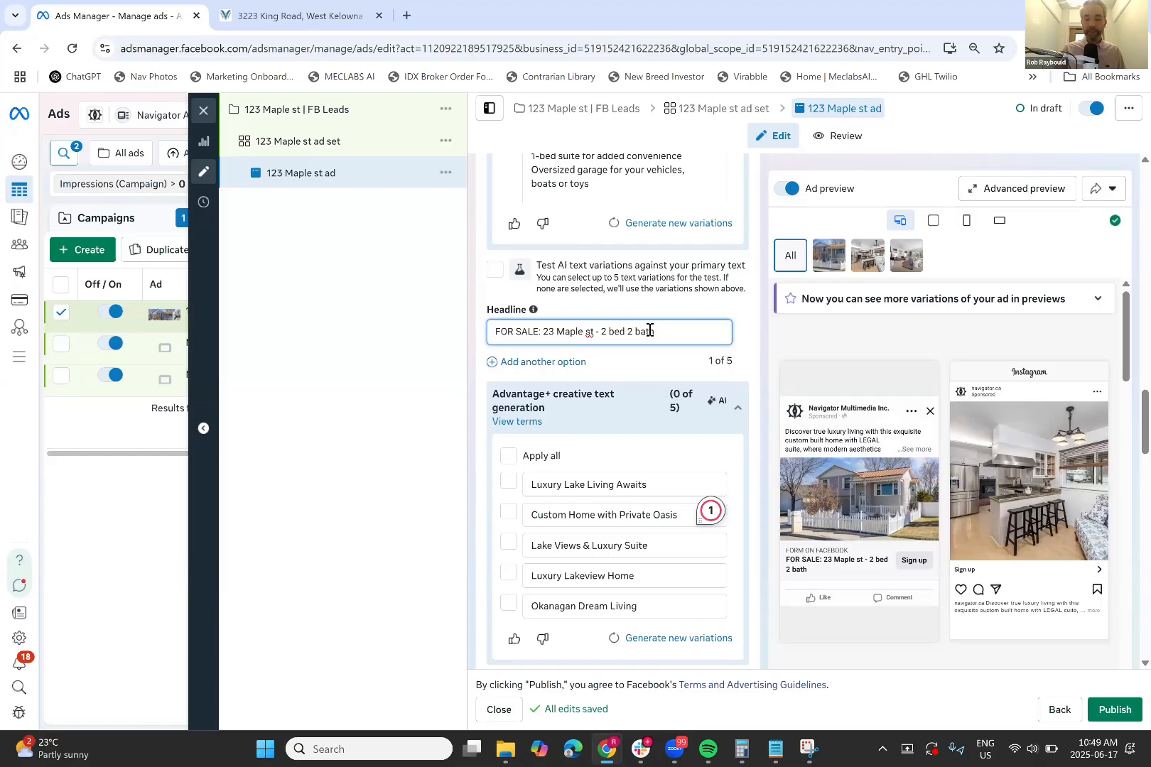
{"action": "scroll", "coordinate": [463, 403], "scroll_direction": "down", "scroll_amount": 2}
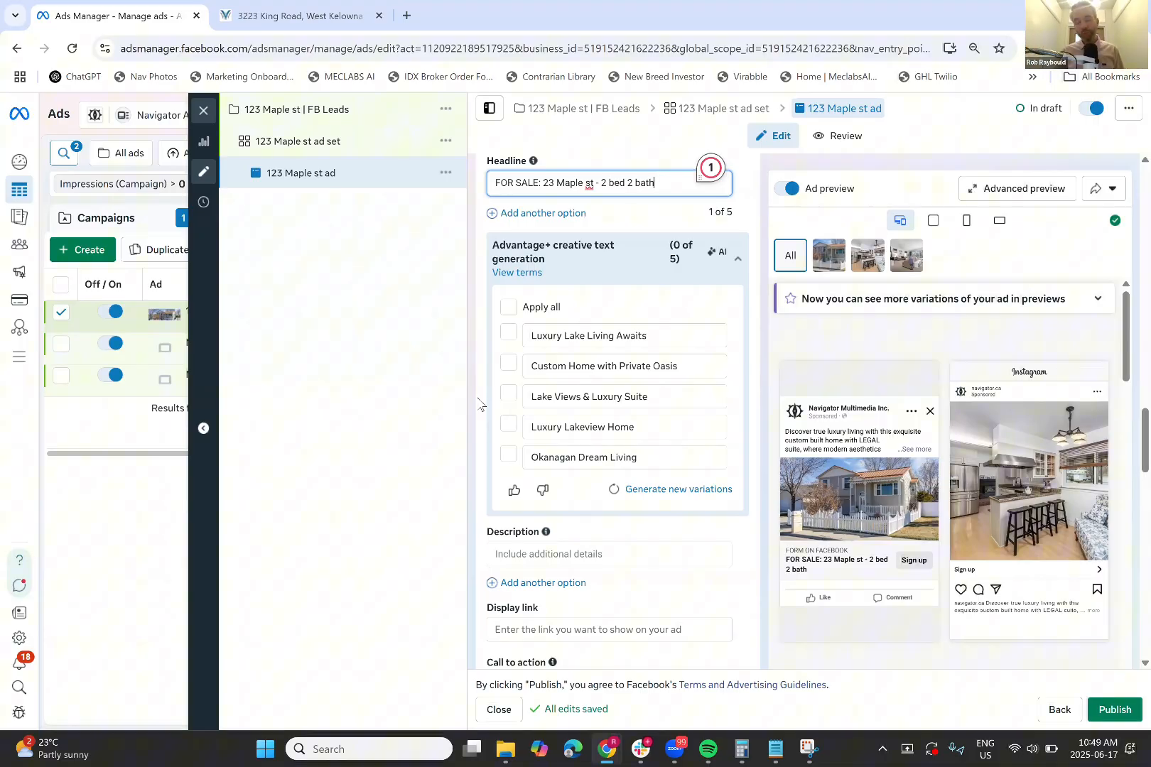
{"action": "scroll", "coordinate": [481, 406], "scroll_direction": "down", "scroll_amount": 2}
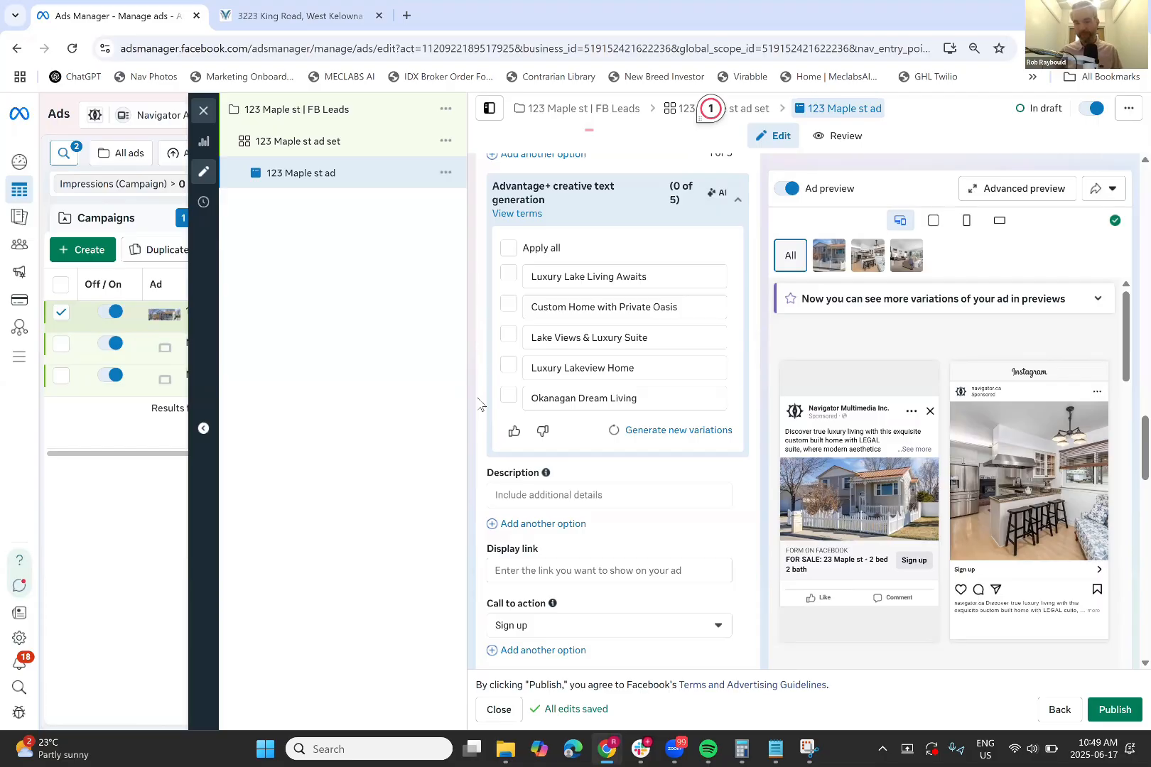
{"action": "scroll", "coordinate": [480, 404], "scroll_direction": "down", "scroll_amount": 1}
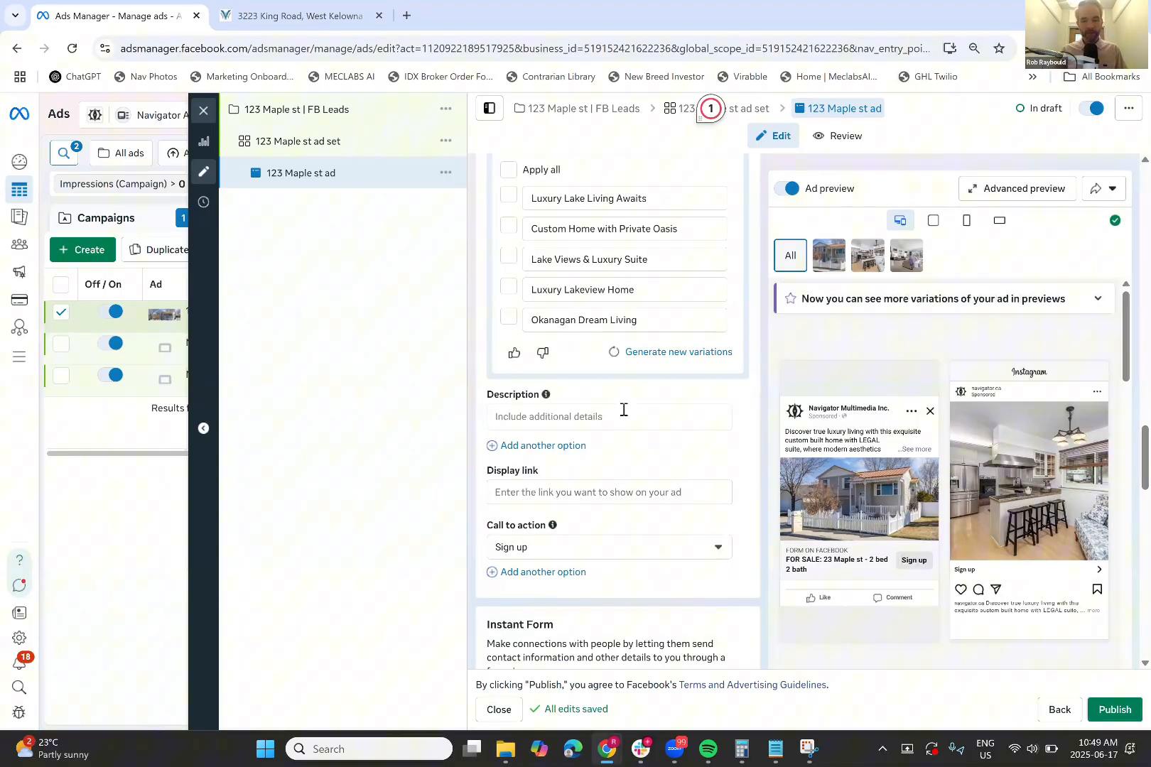
{"action": "scroll", "coordinate": [726, 435], "scroll_direction": "down", "scroll_amount": 1}
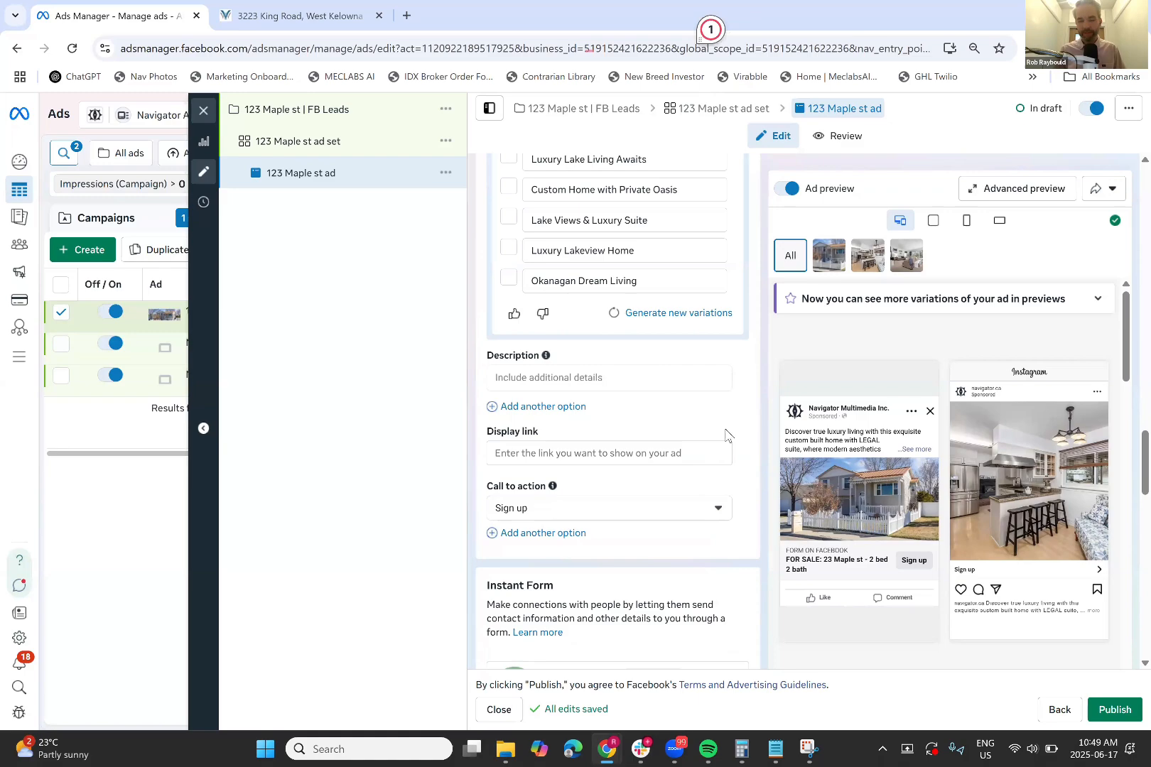
{"action": "scroll", "coordinate": [596, 432], "scroll_direction": "down", "scroll_amount": 1}
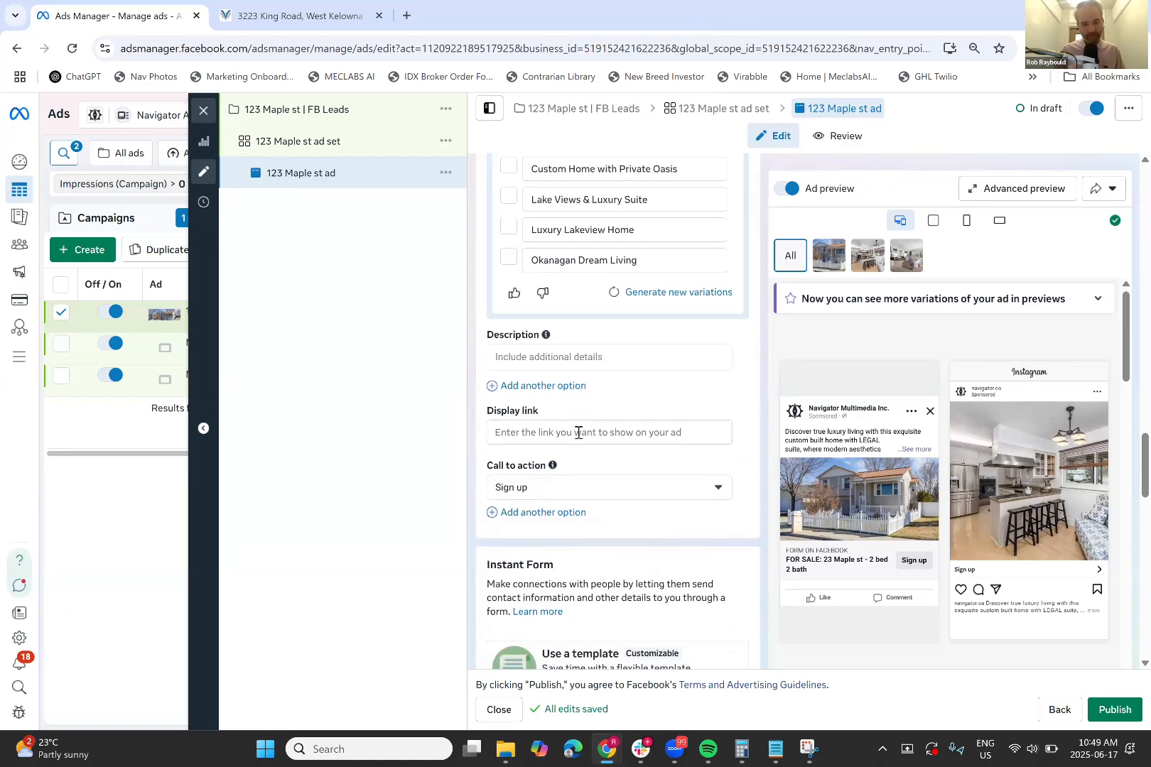
{"action": "left_click", "coordinate": [578, 432]}
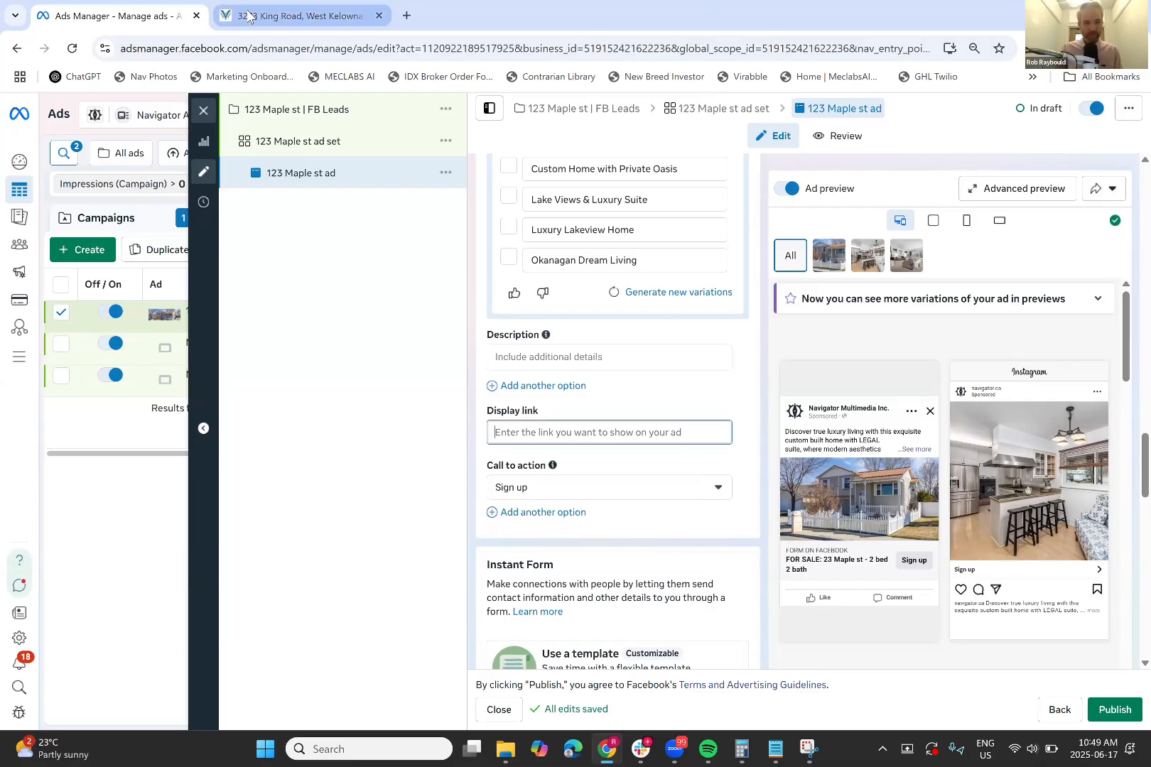
{"action": "left_click", "coordinate": [248, 12]}
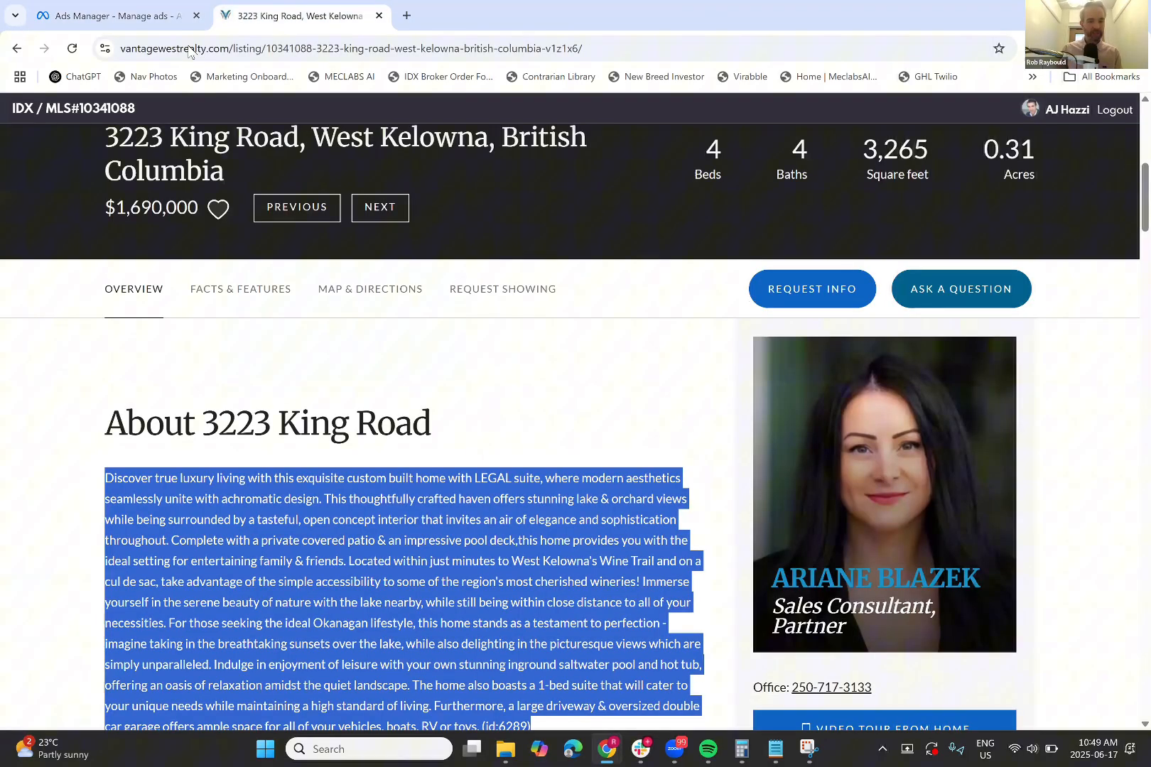
{"action": "left_click", "coordinate": [190, 50]}
{"action": "left_click", "coordinate": [266, 50]}
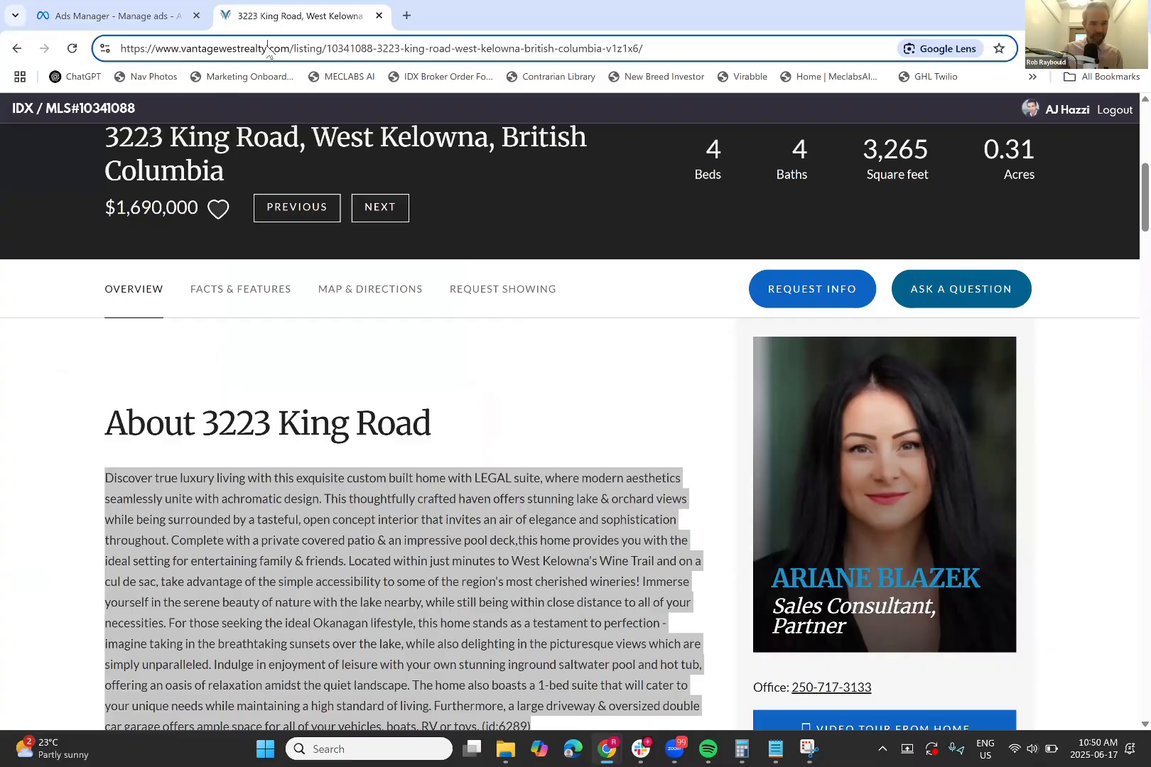
{"action": "left_click", "coordinate": [147, 16]}
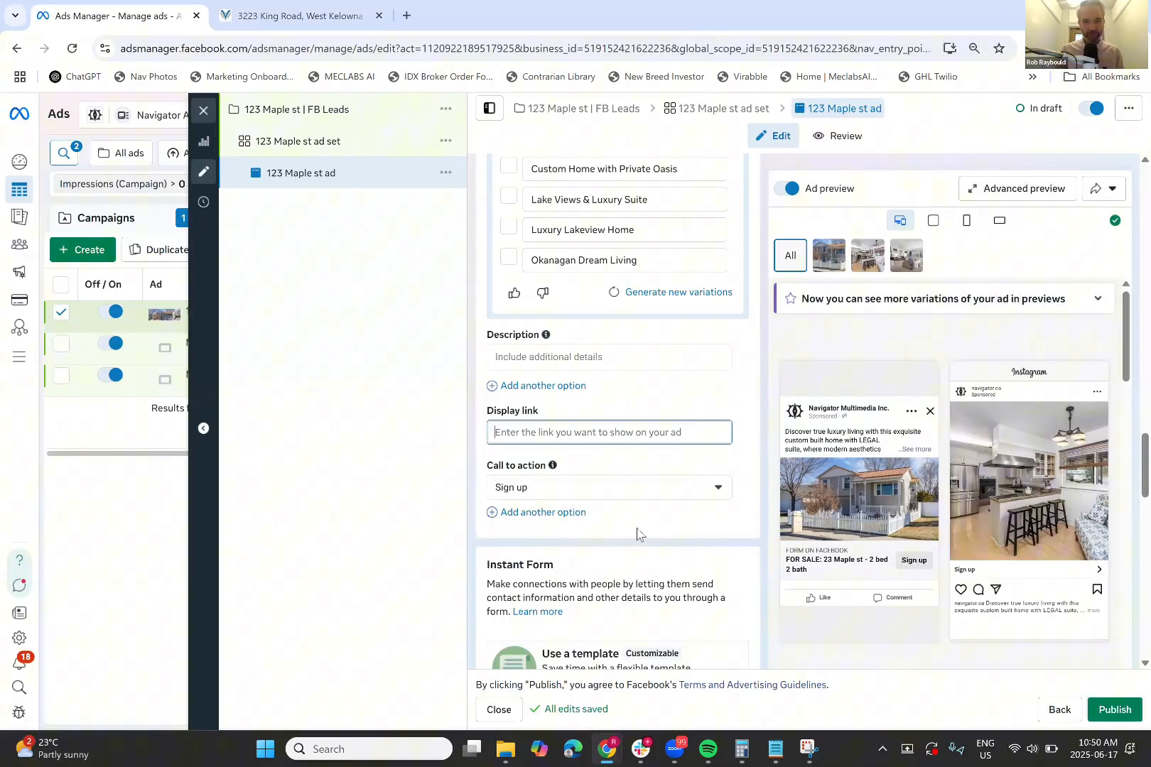
{"action": "type", "text": "n"}
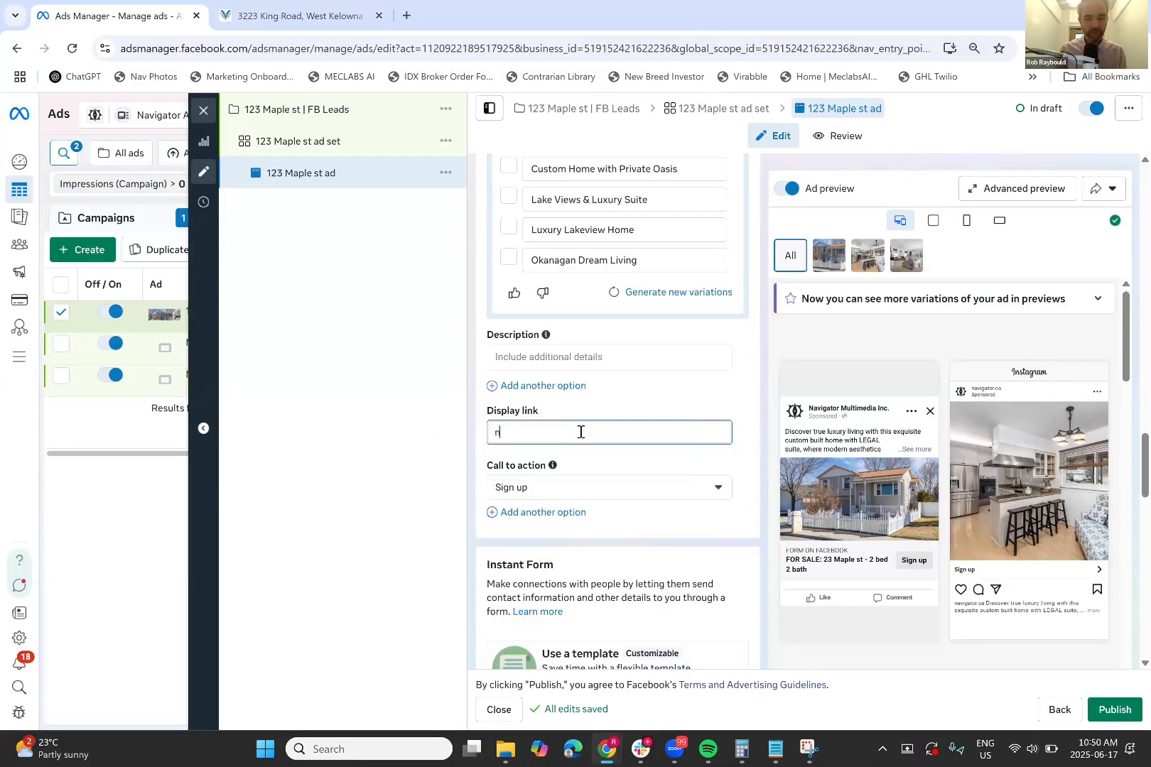
{"action": "type", "text": "avigator.ca"}
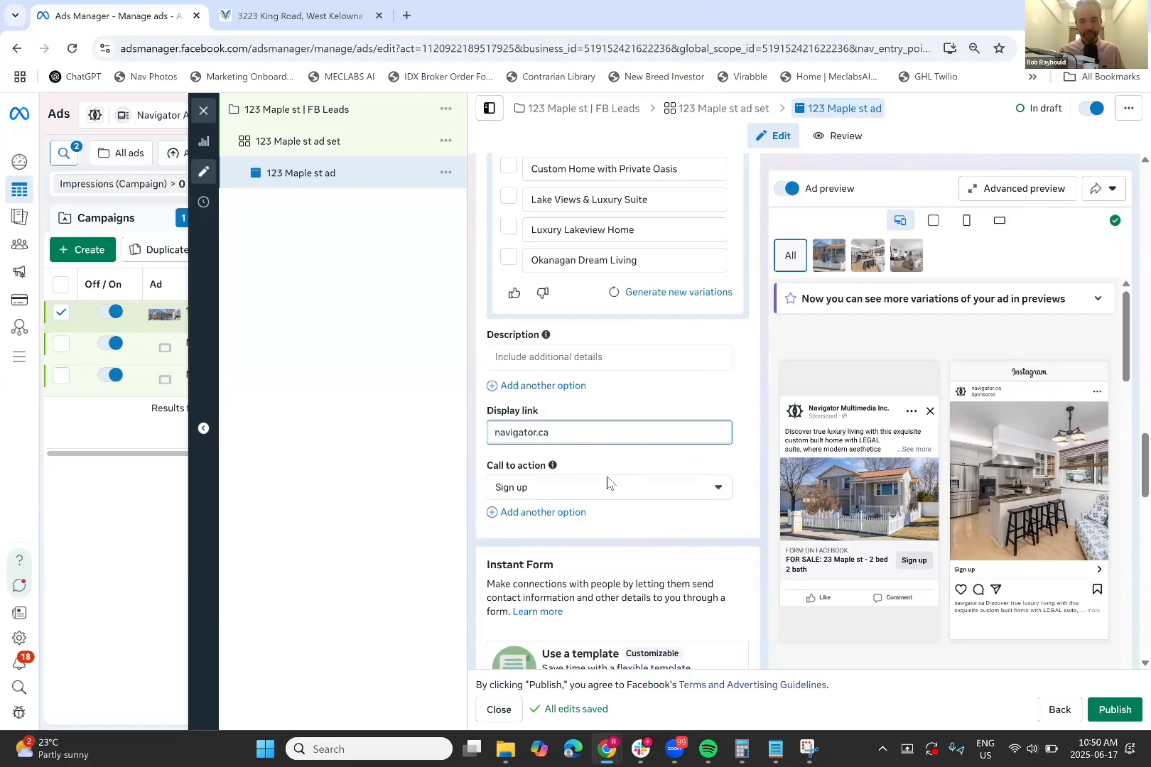
Change the call to action from Sign up to Learn more
{"action": "scroll", "coordinate": [608, 484], "scroll_direction": "down", "scroll_amount": 1}
{"action": "left_click", "coordinate": [715, 435]}
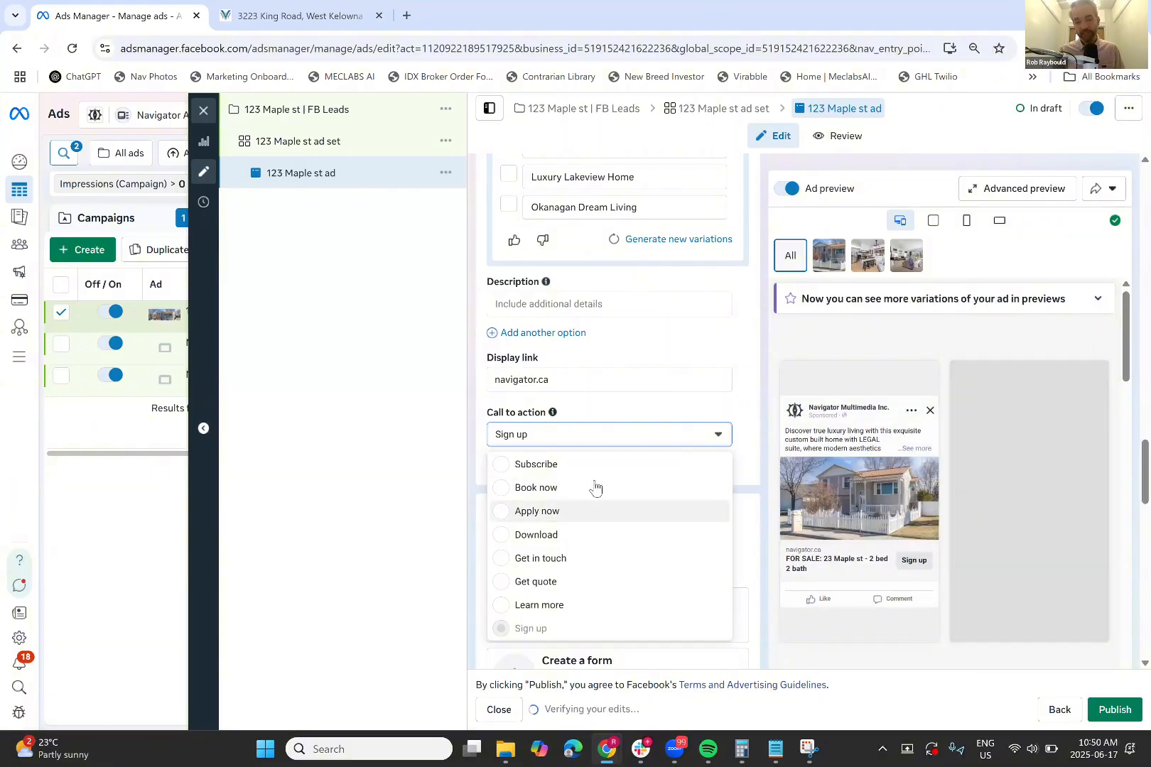
{"action": "left_click", "coordinate": [562, 606]}
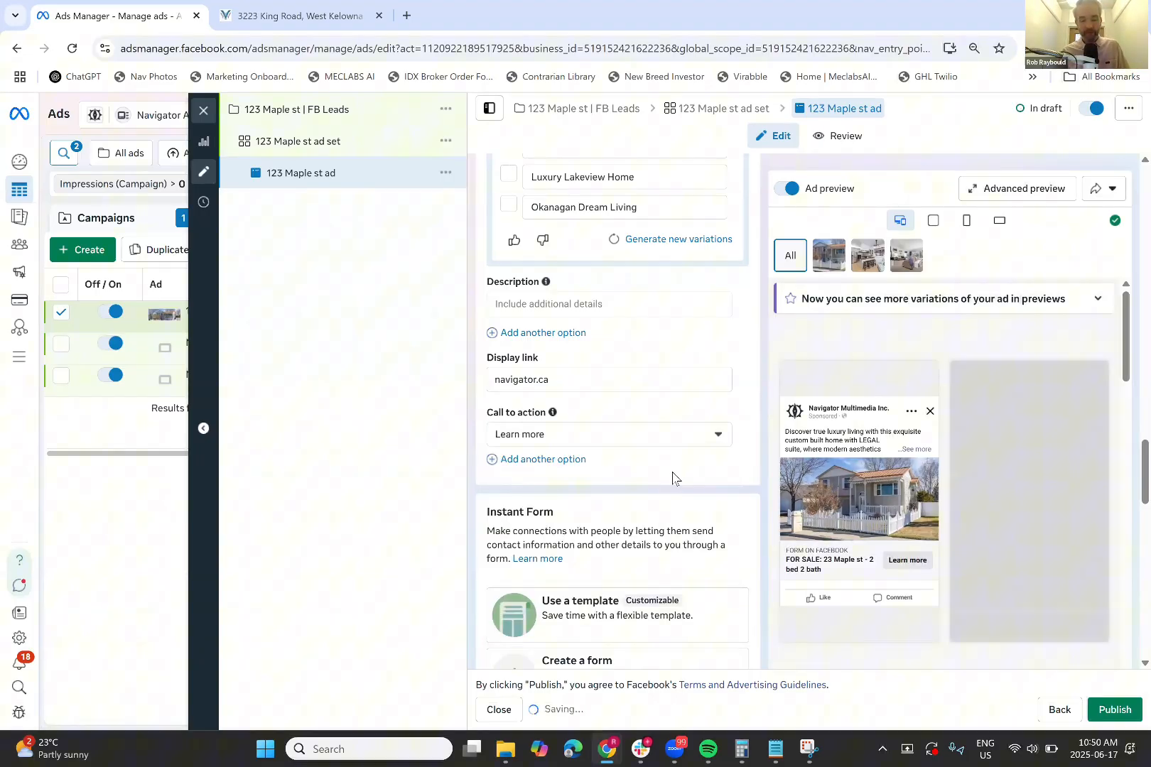
{"action": "scroll", "coordinate": [673, 477], "scroll_direction": "down", "scroll_amount": 3}
{"action": "scroll", "coordinate": [711, 426], "scroll_direction": "down", "scroll_amount": 2}
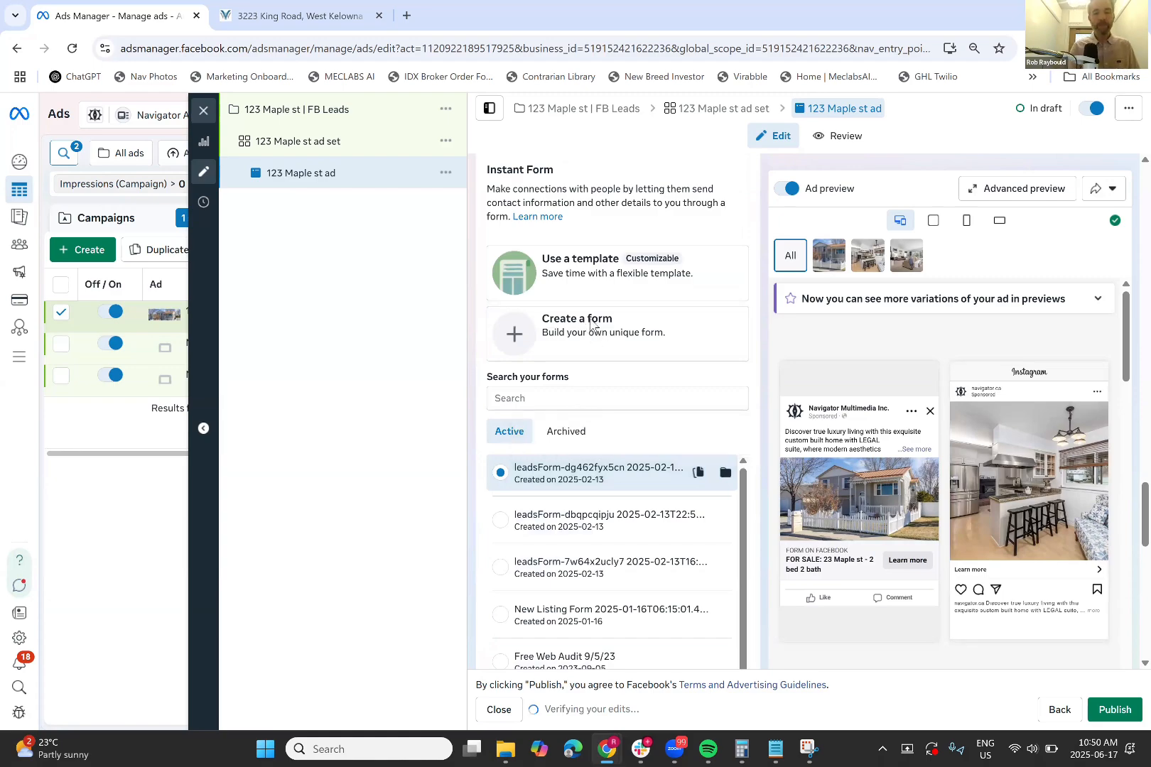
{"action": "left_click", "coordinate": [591, 324]}
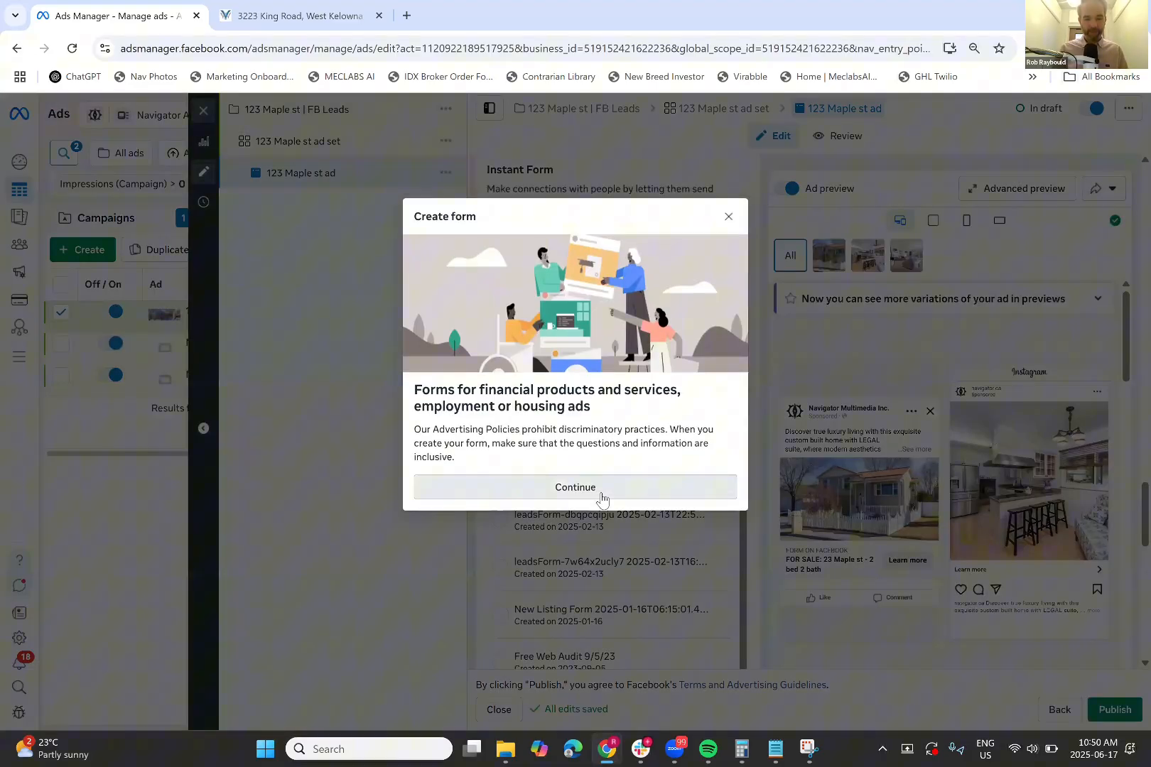
{"action": "left_click", "coordinate": [601, 498]}
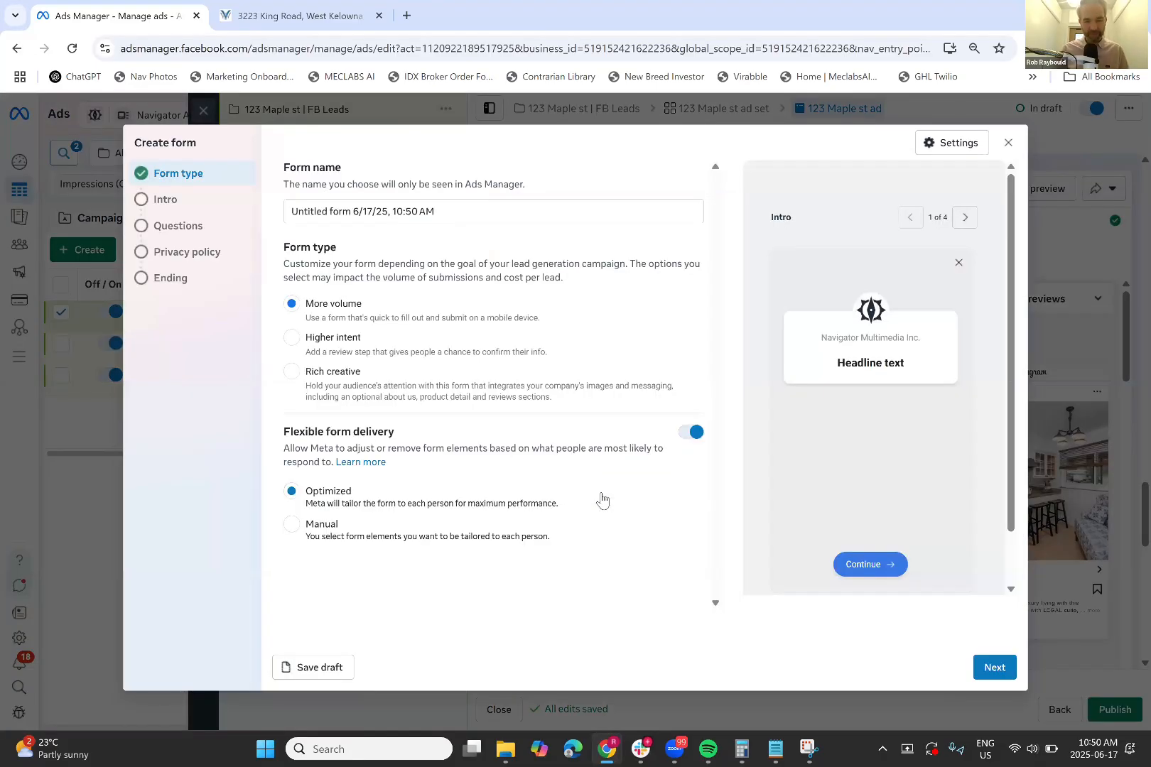
{"action": "triple_click", "coordinate": [447, 214]}
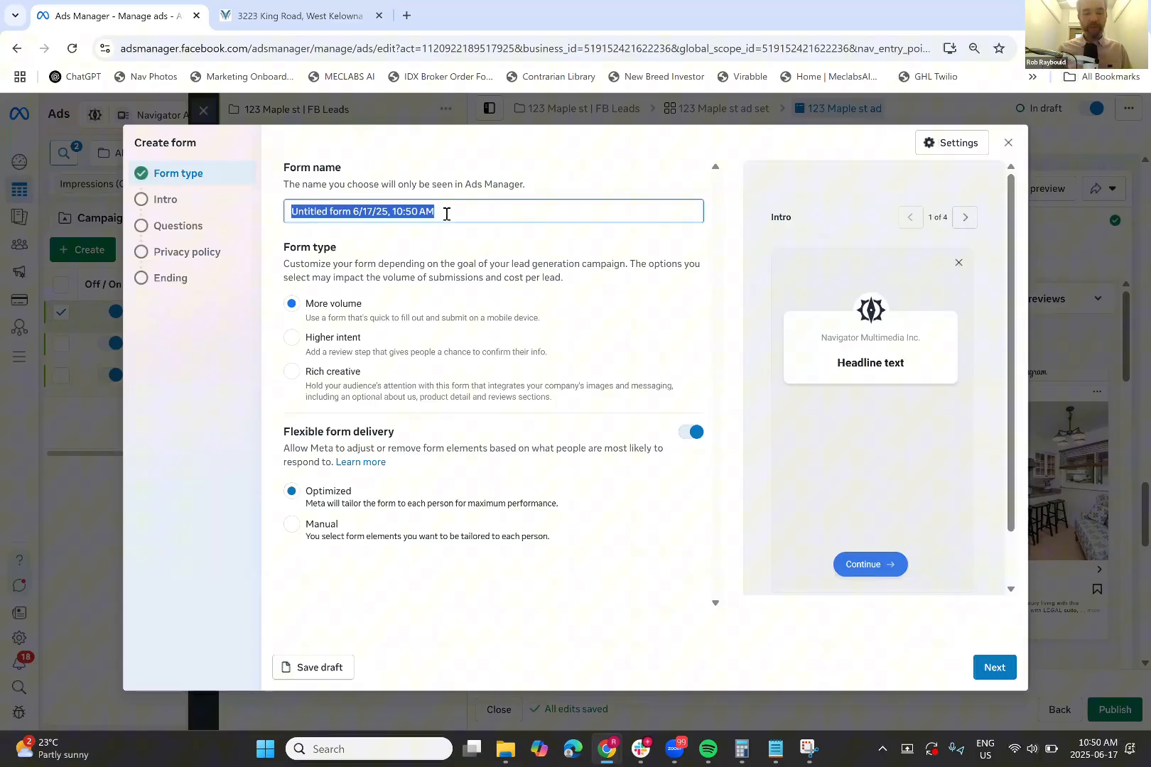
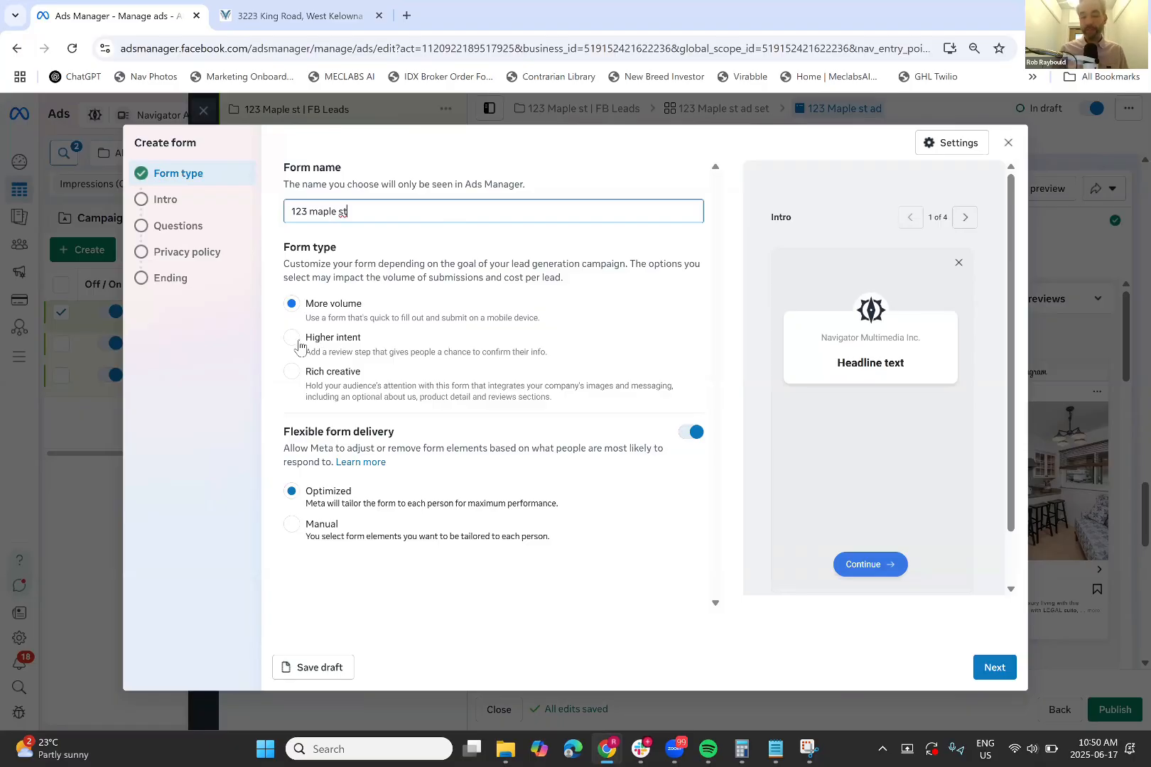
{"action": "left_click", "coordinate": [300, 347]}
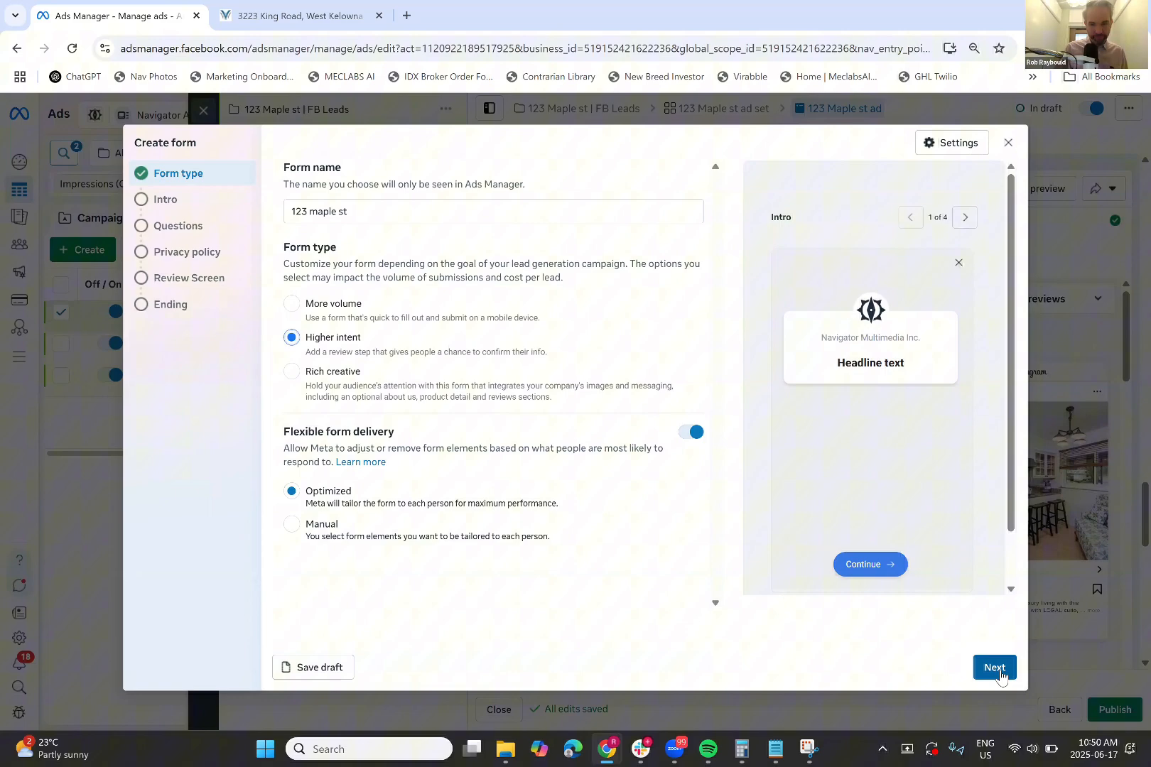
{"action": "left_click", "coordinate": [996, 670]}
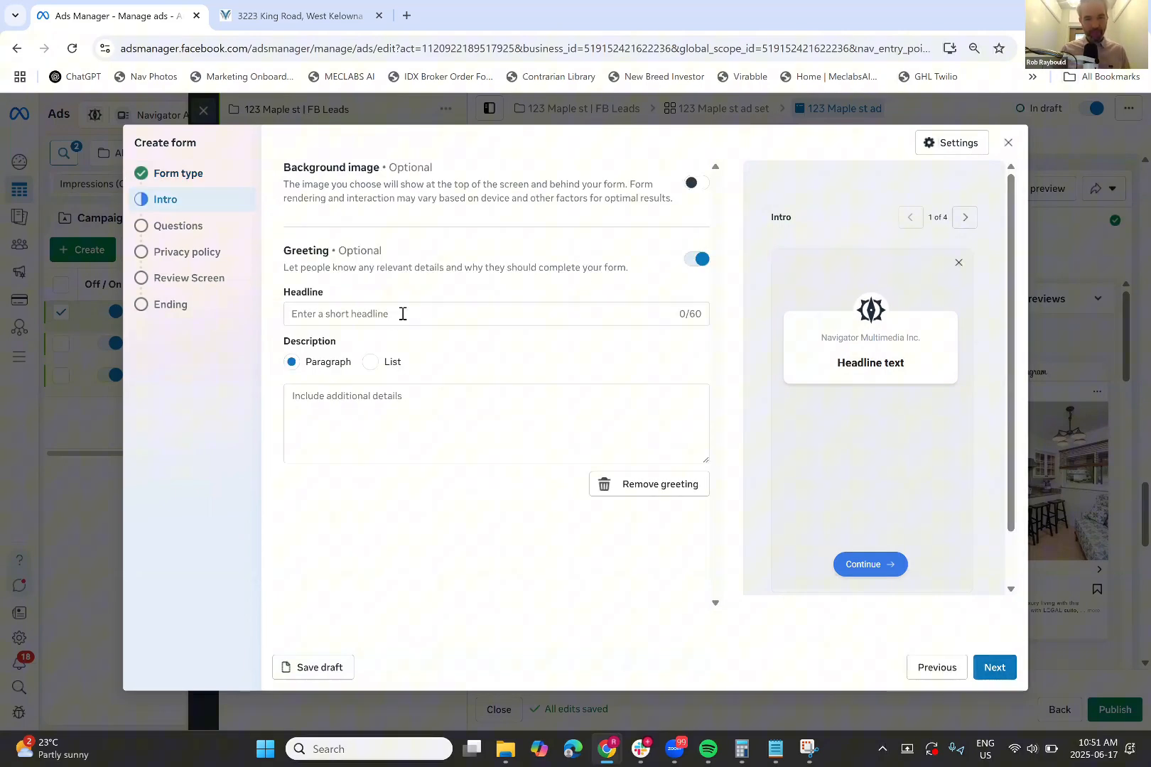
Add the greeting headline and description 'Continue for more info, pictures and current price.'
{"action": "left_click", "coordinate": [402, 314]}
{"action": "type", "text": "Thank"}
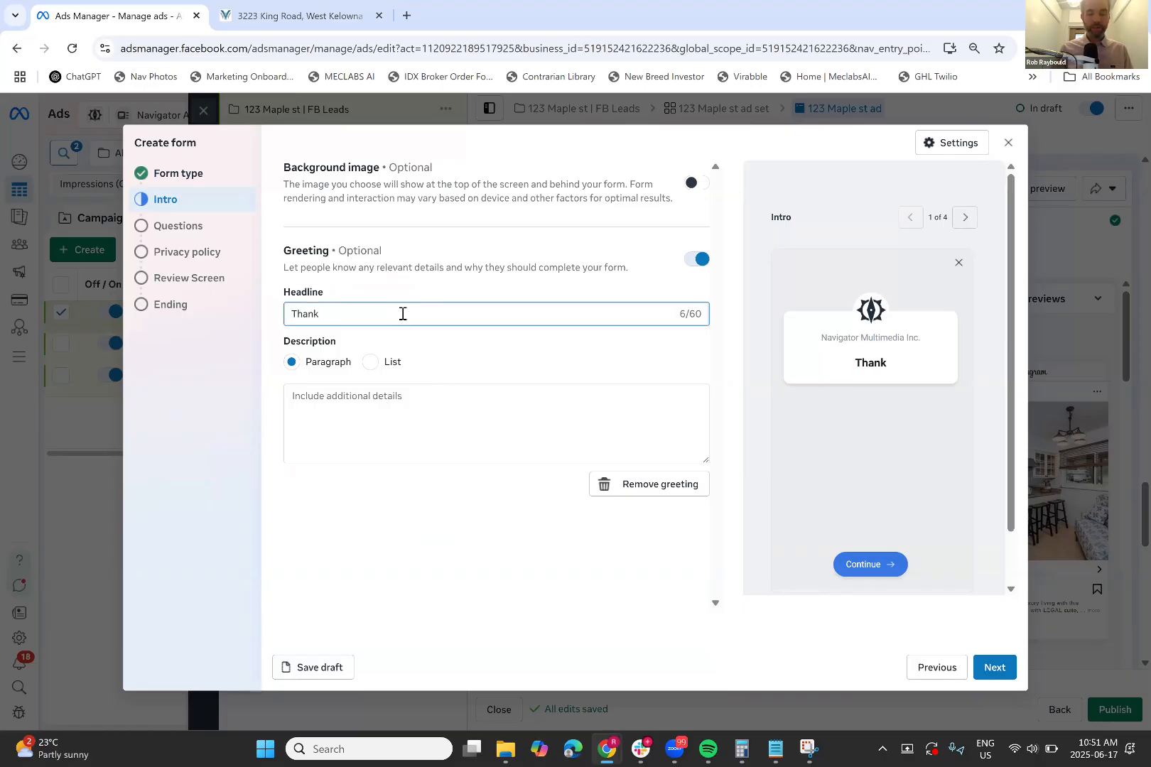
{"action": "type", "text": " you for "}
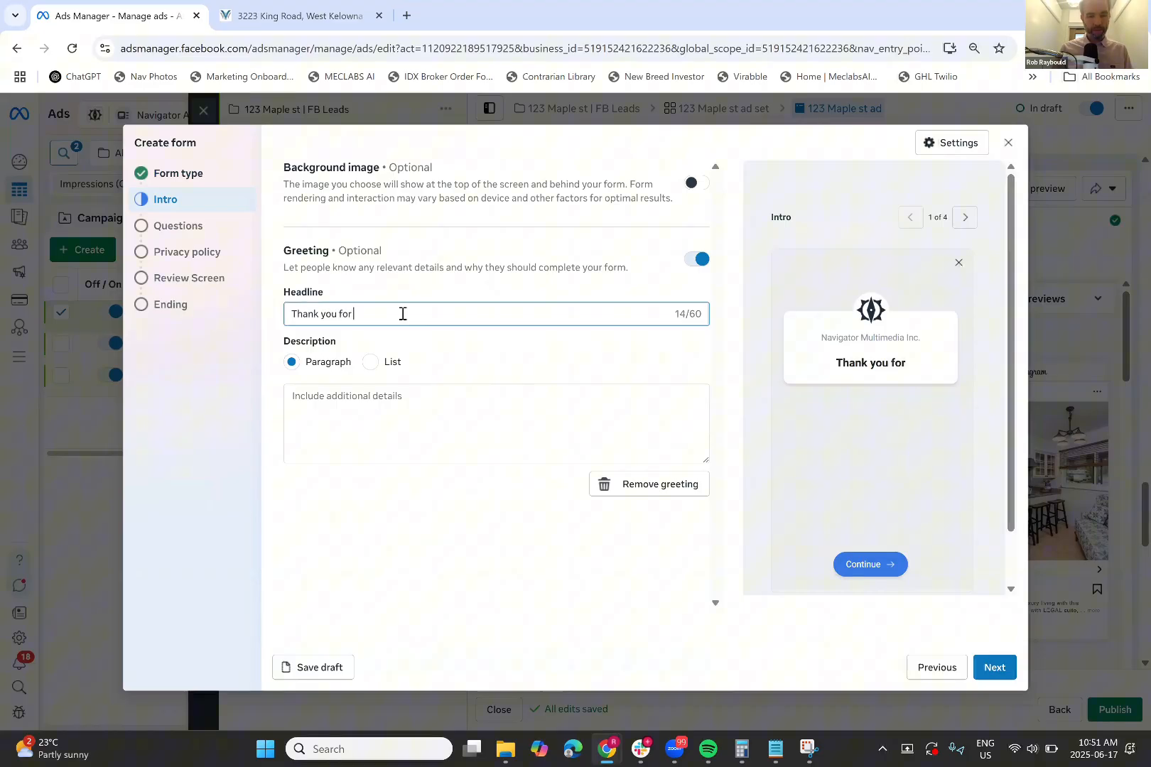
{"action": "type", "text": "your in"}
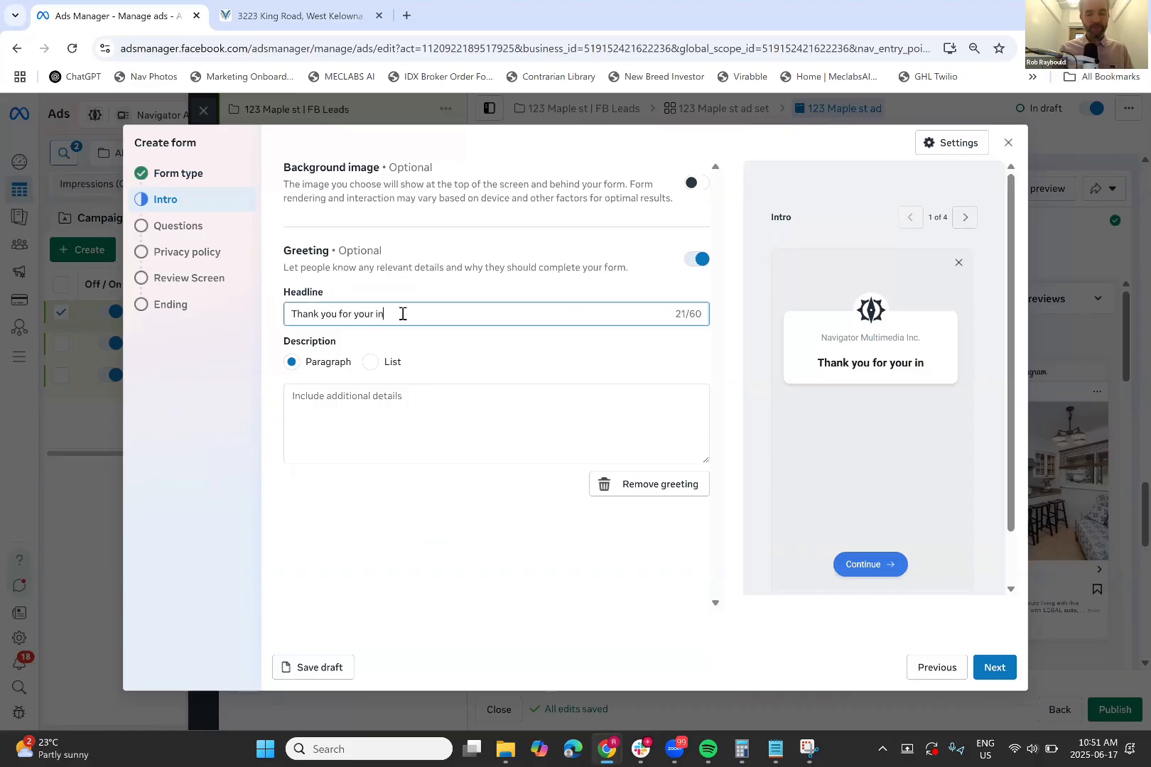
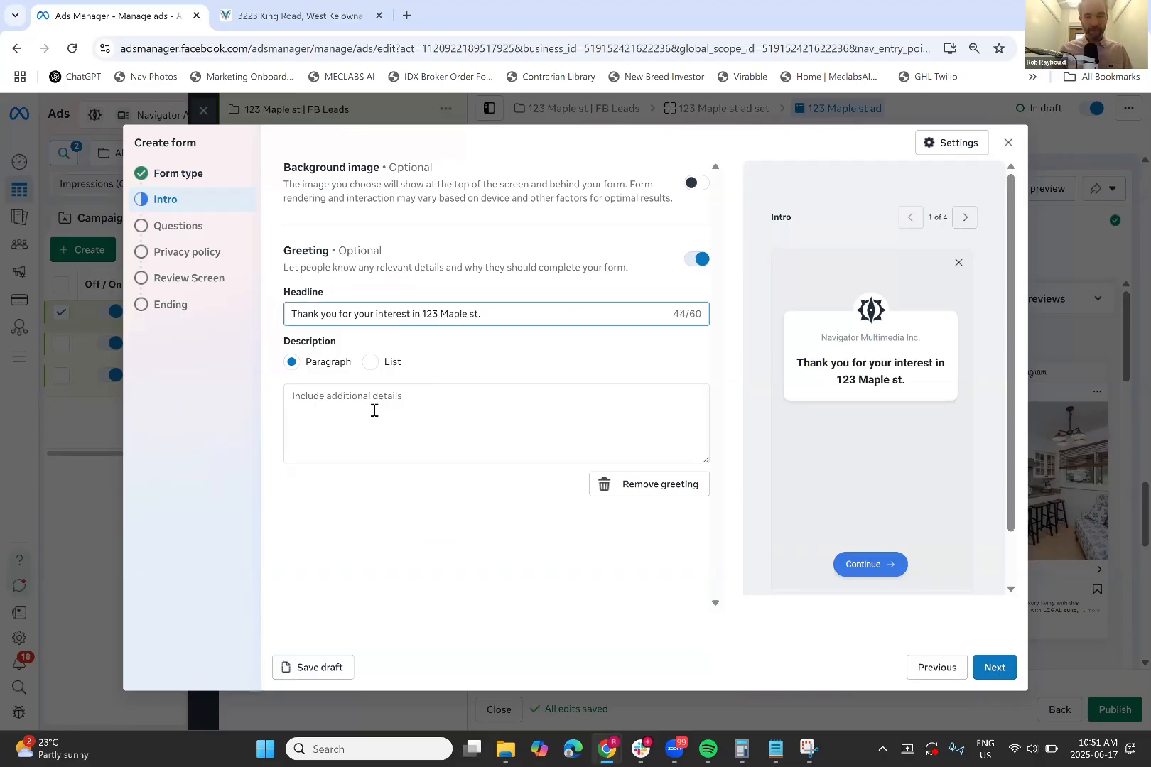
{"action": "left_click", "coordinate": [374, 411]}
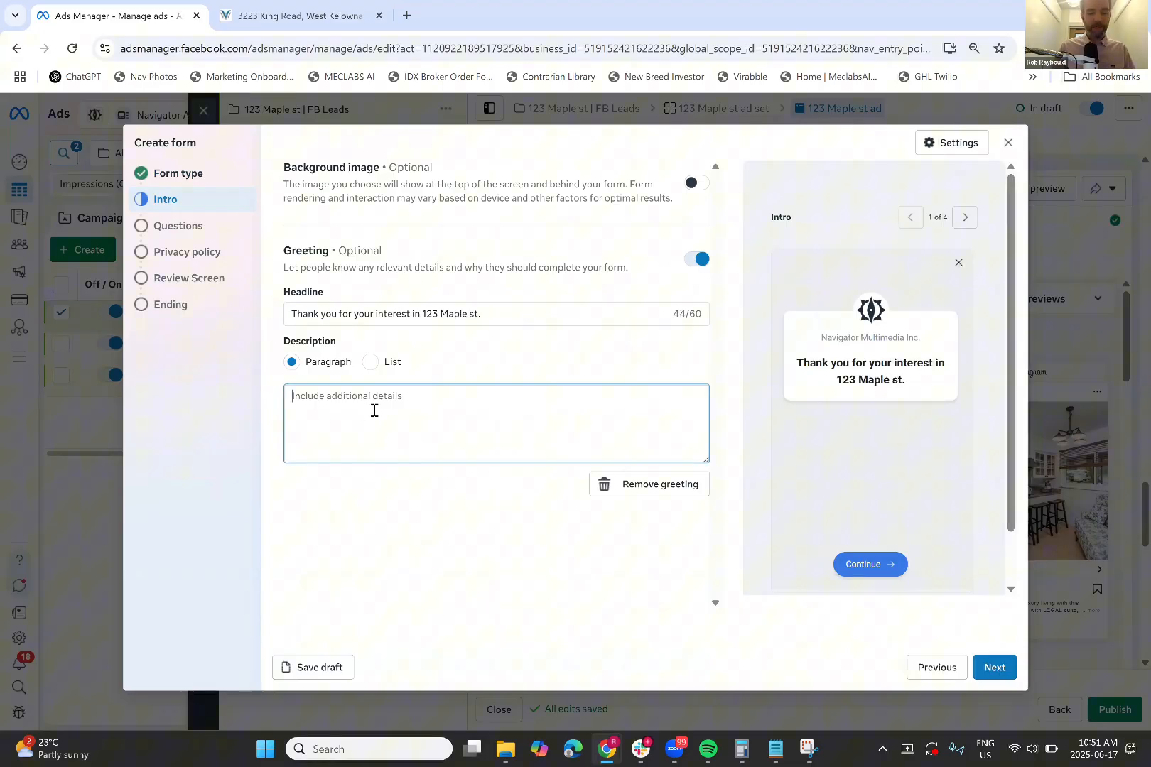
{"action": "type", "text": "Conti"}
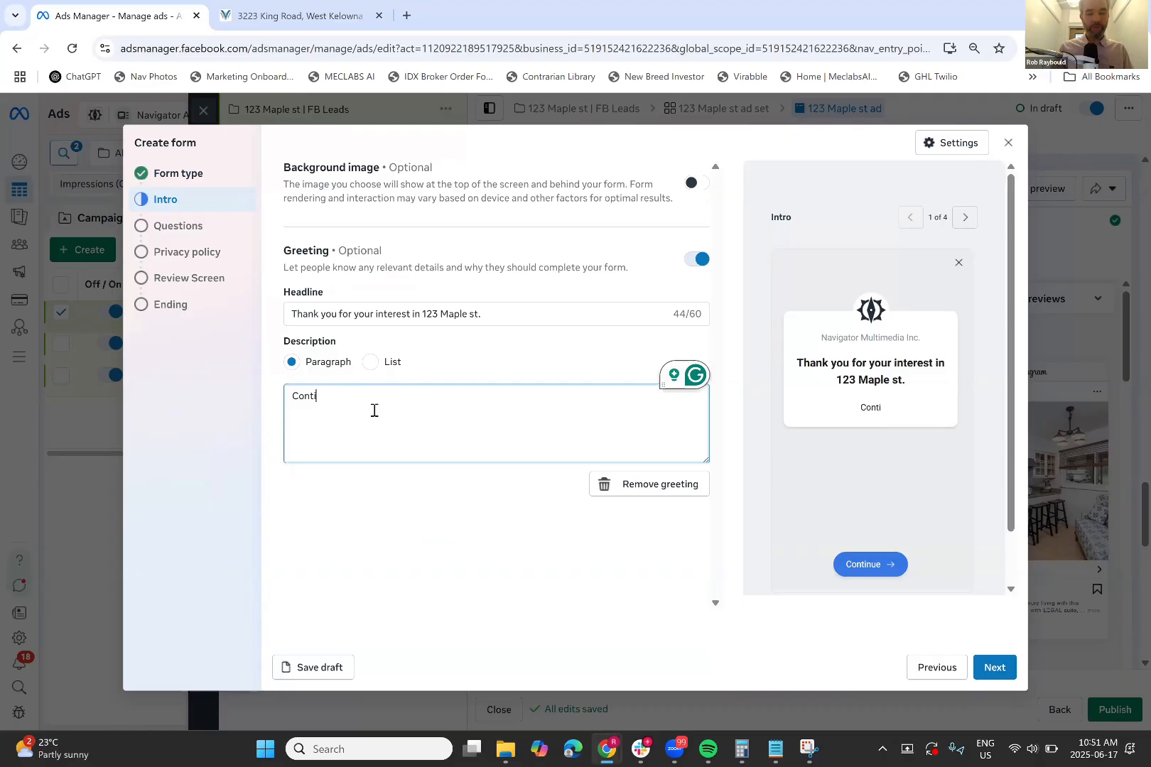
{"action": "type", "text": "nue for more info"}
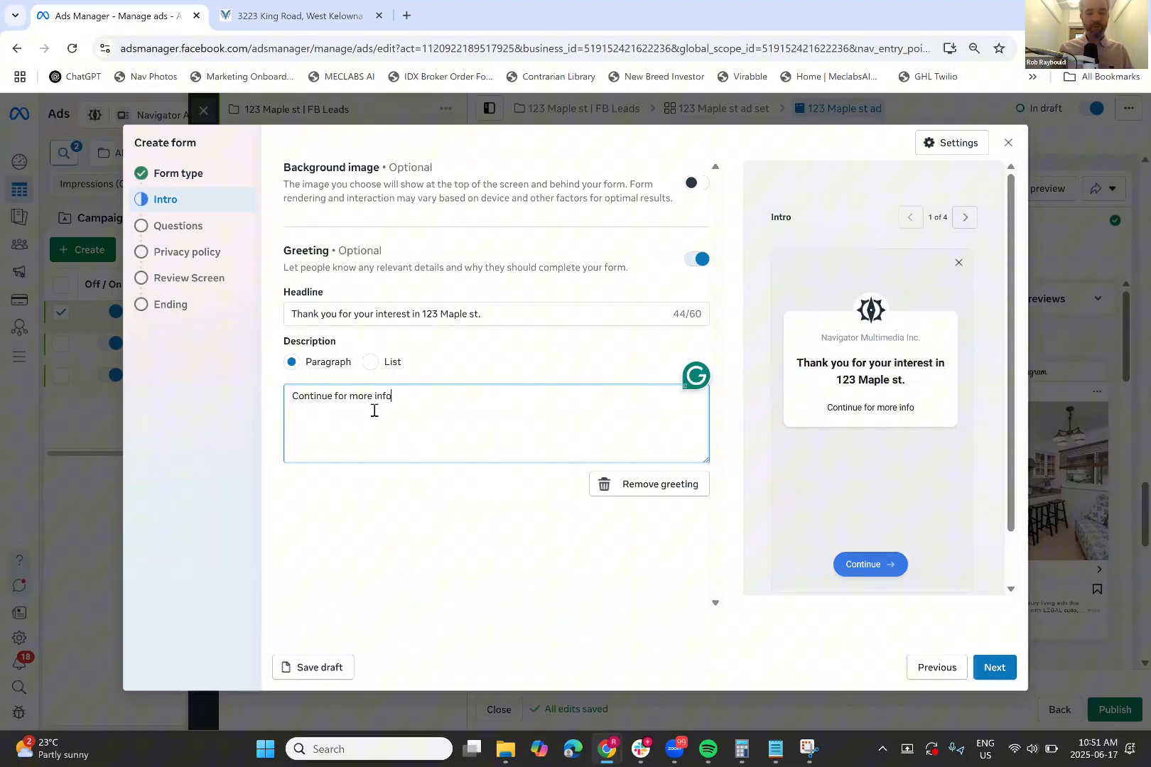
{"action": "type", "text": ", picture"}
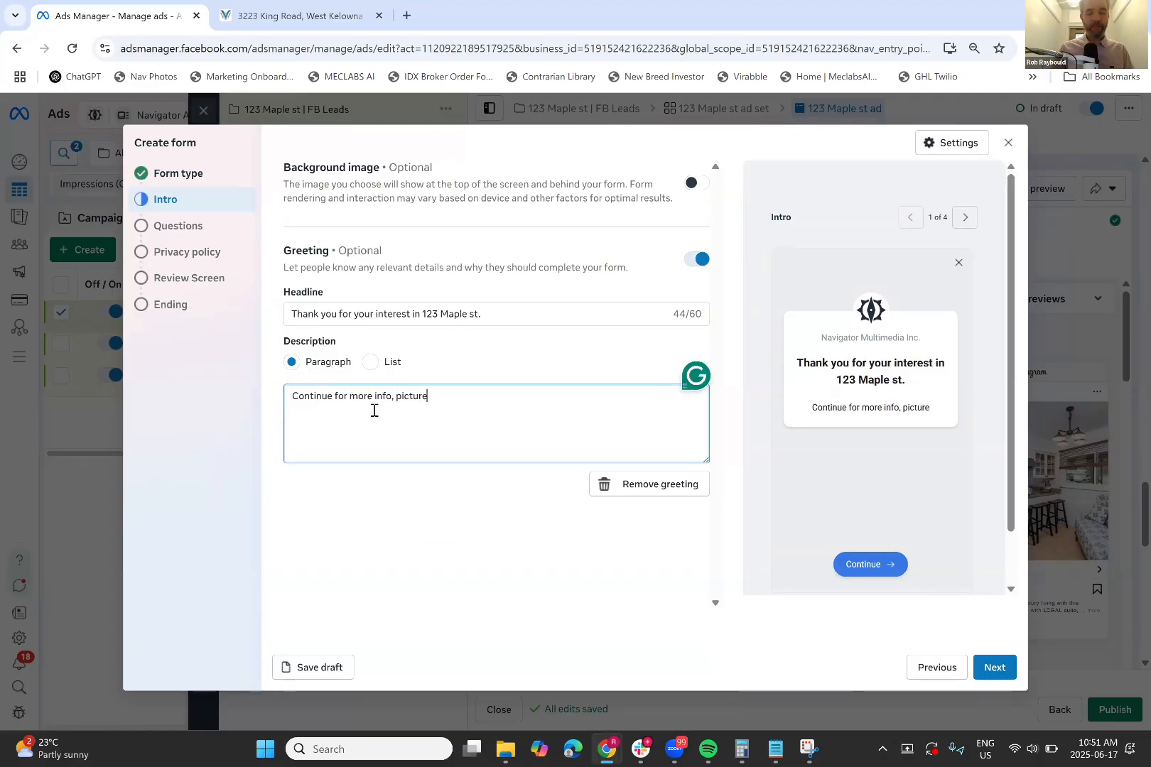
{"action": "type", "text": "s and current price."}
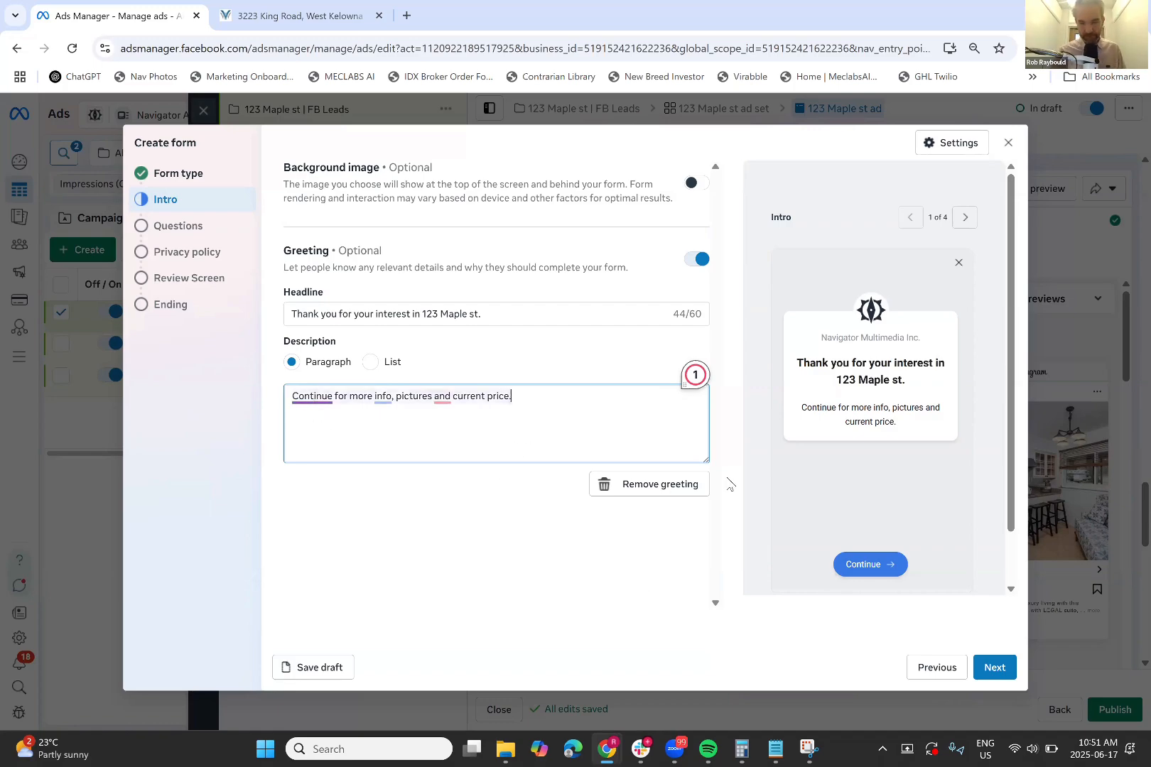
{"action": "key", "text": "ctrl+a"}
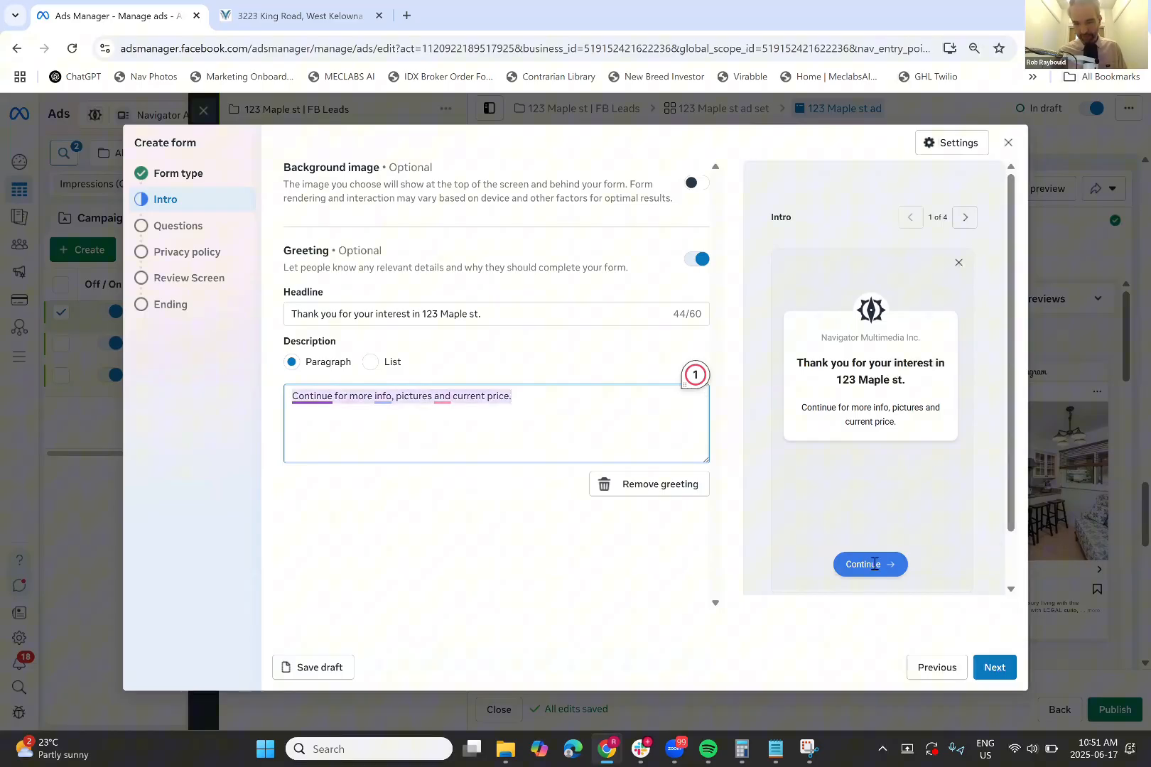
On the Questions step, make Phone number a required field
{"action": "left_click", "coordinate": [995, 668]}
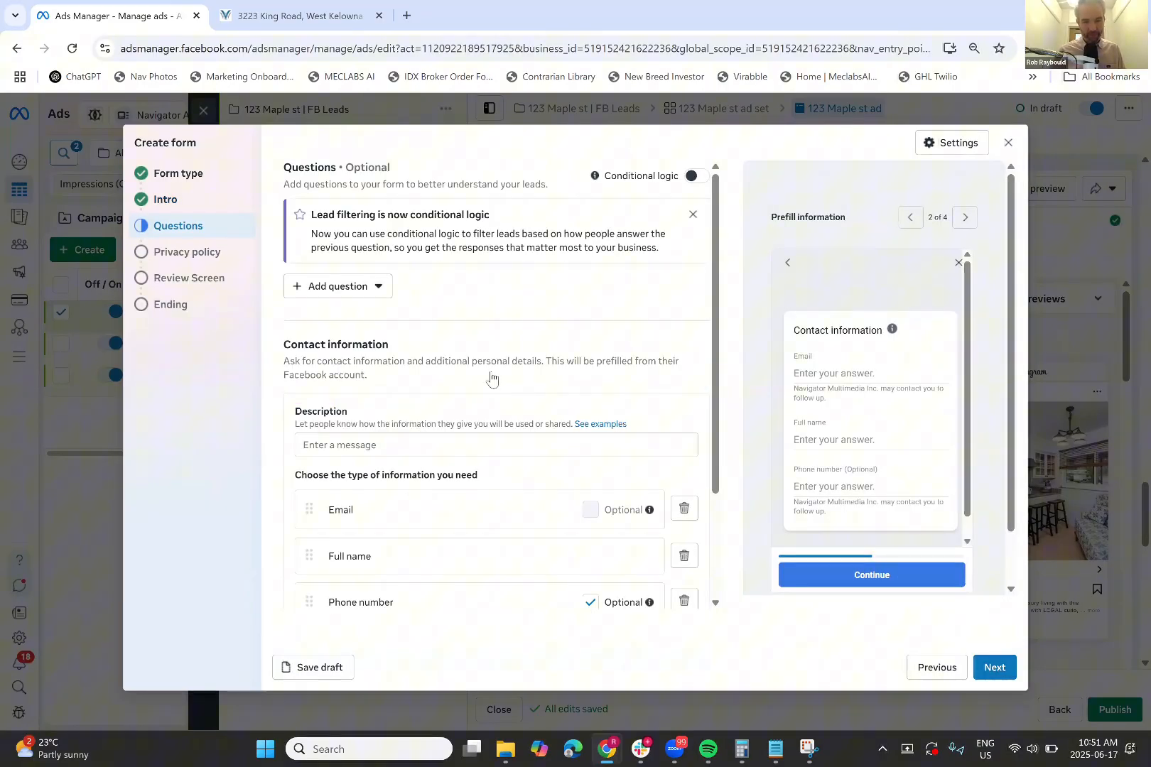
{"action": "scroll", "coordinate": [490, 381], "scroll_direction": "down", "scroll_amount": 2}
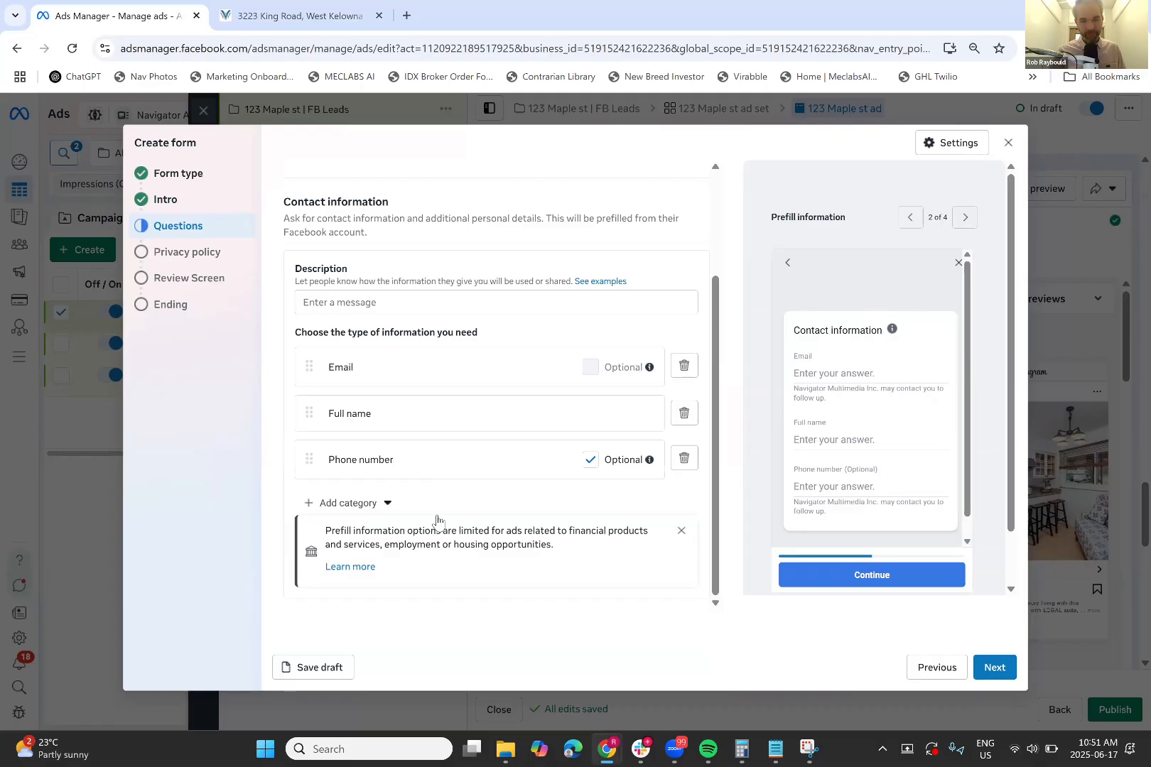
{"action": "left_click", "coordinate": [590, 462]}
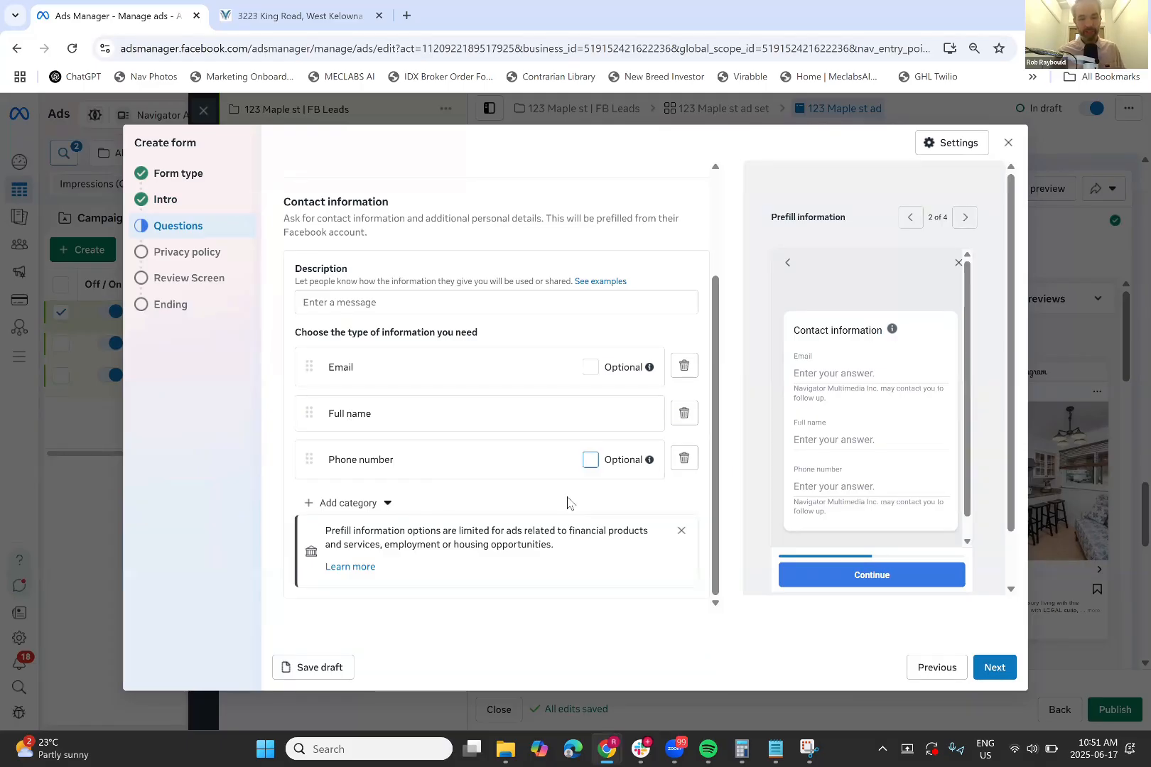
{"action": "scroll", "coordinate": [567, 503], "scroll_direction": "up", "scroll_amount": 2}
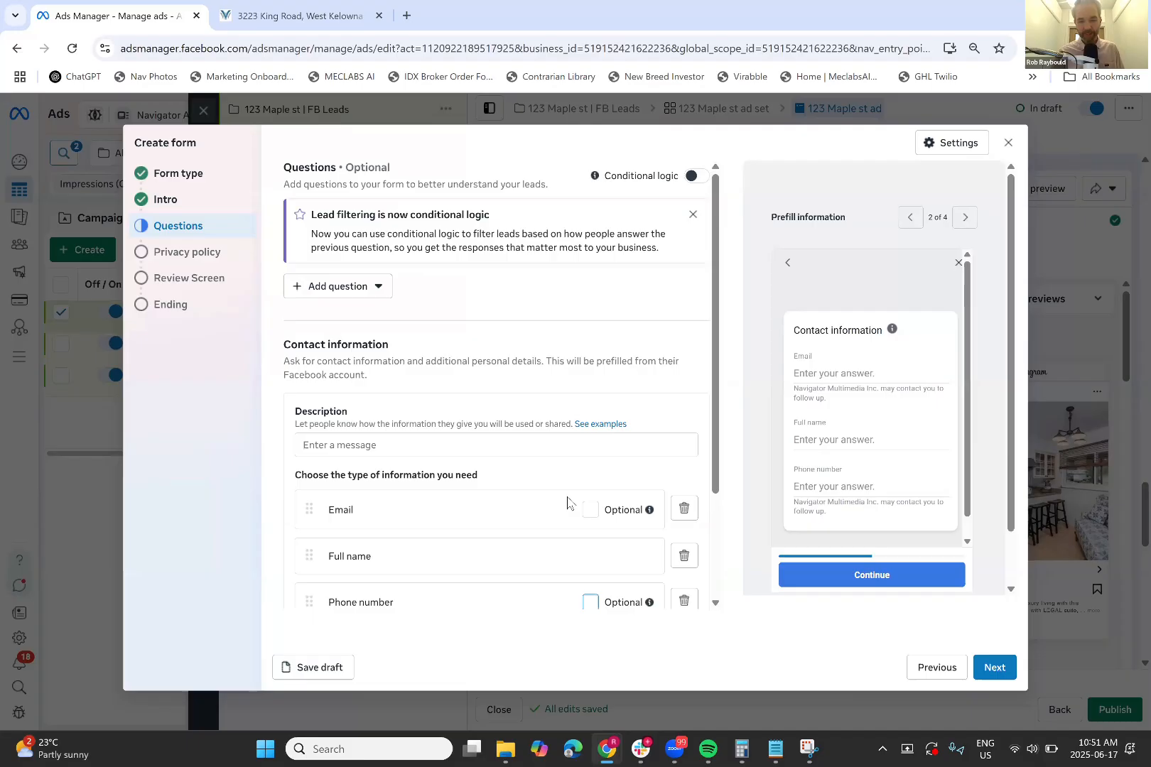
Add the contact note 'We will only use your info to provide listing details and market updates.'
{"action": "left_click", "coordinate": [405, 448]}
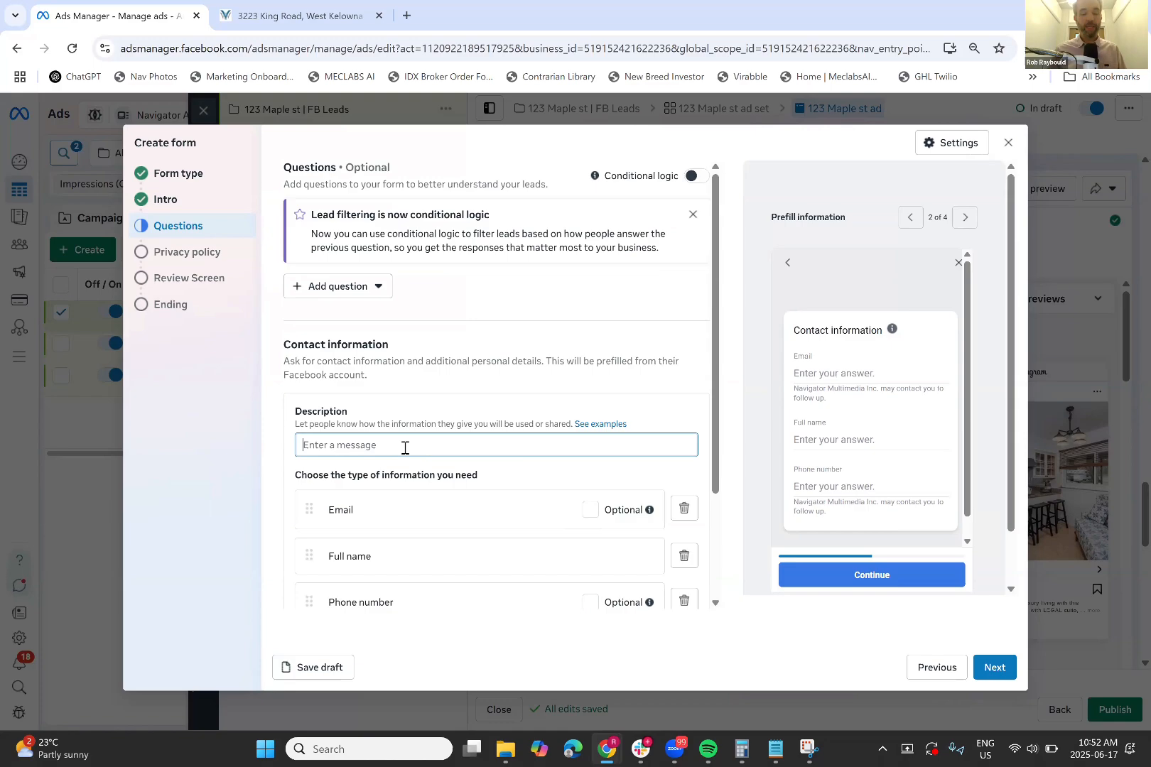
{"action": "type", "text": "We will o"}
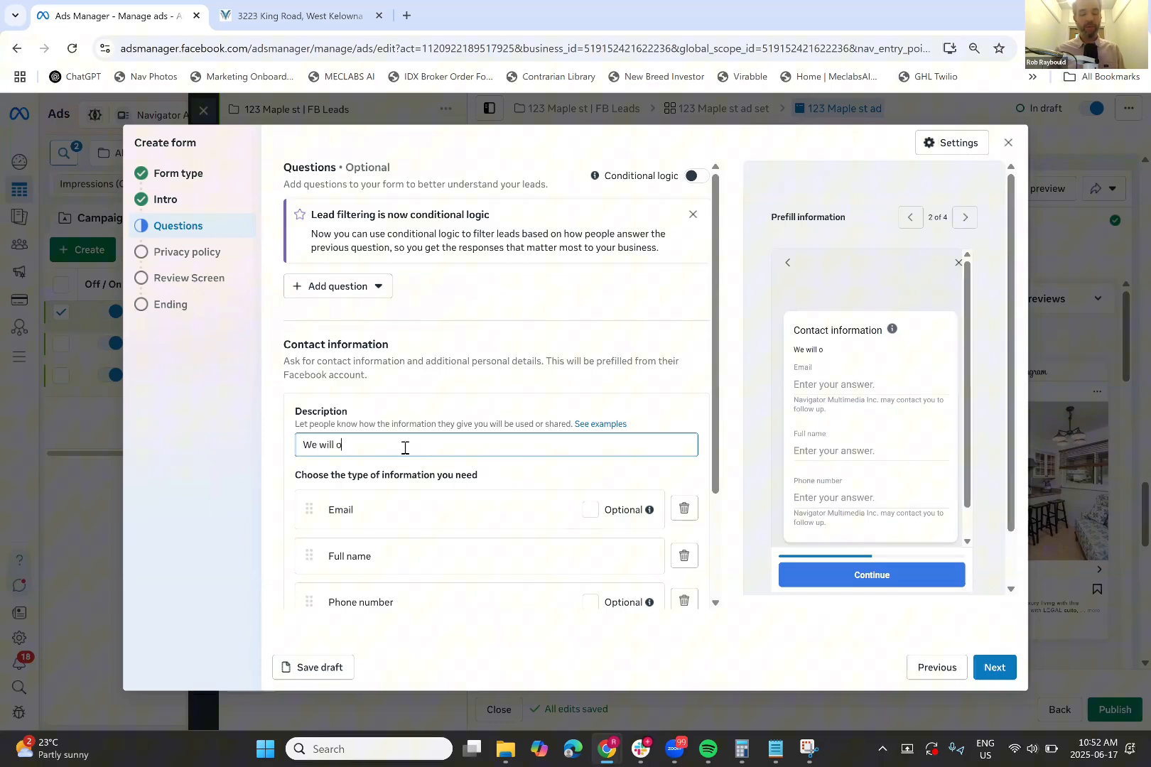
{"action": "type", "text": "nly use your info"}
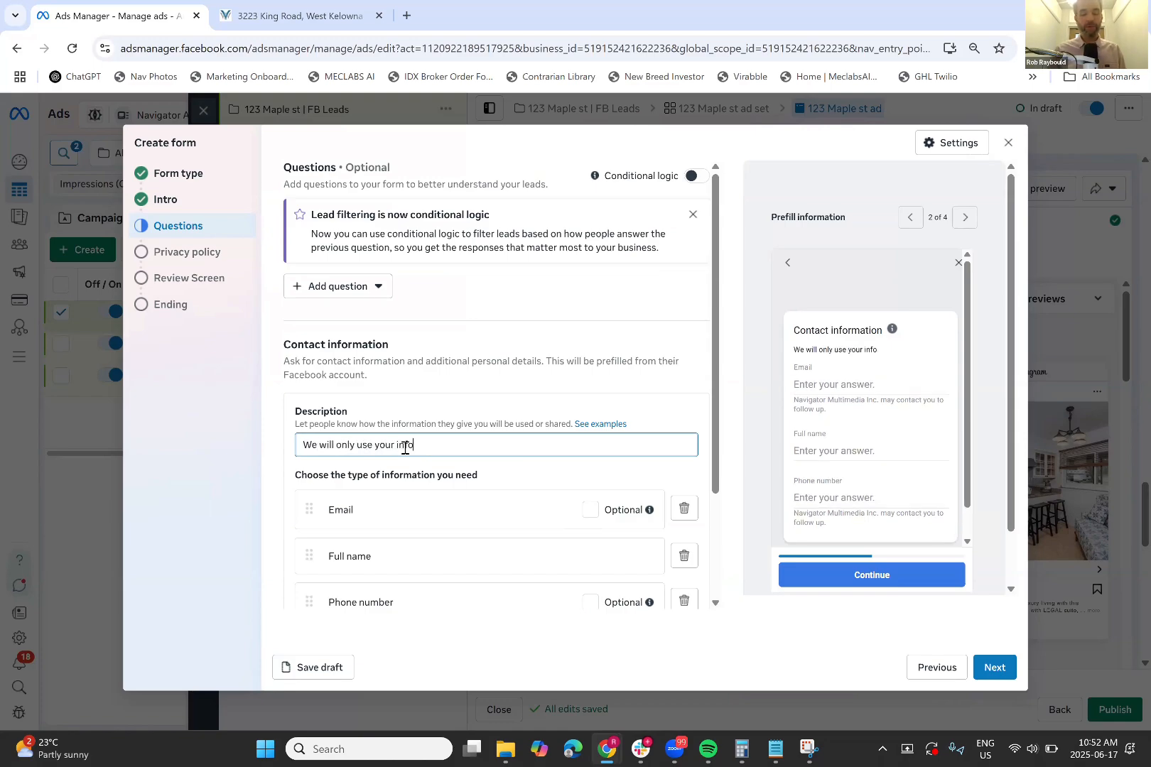
{"action": "type", "text": " to provide listing details and ma"}
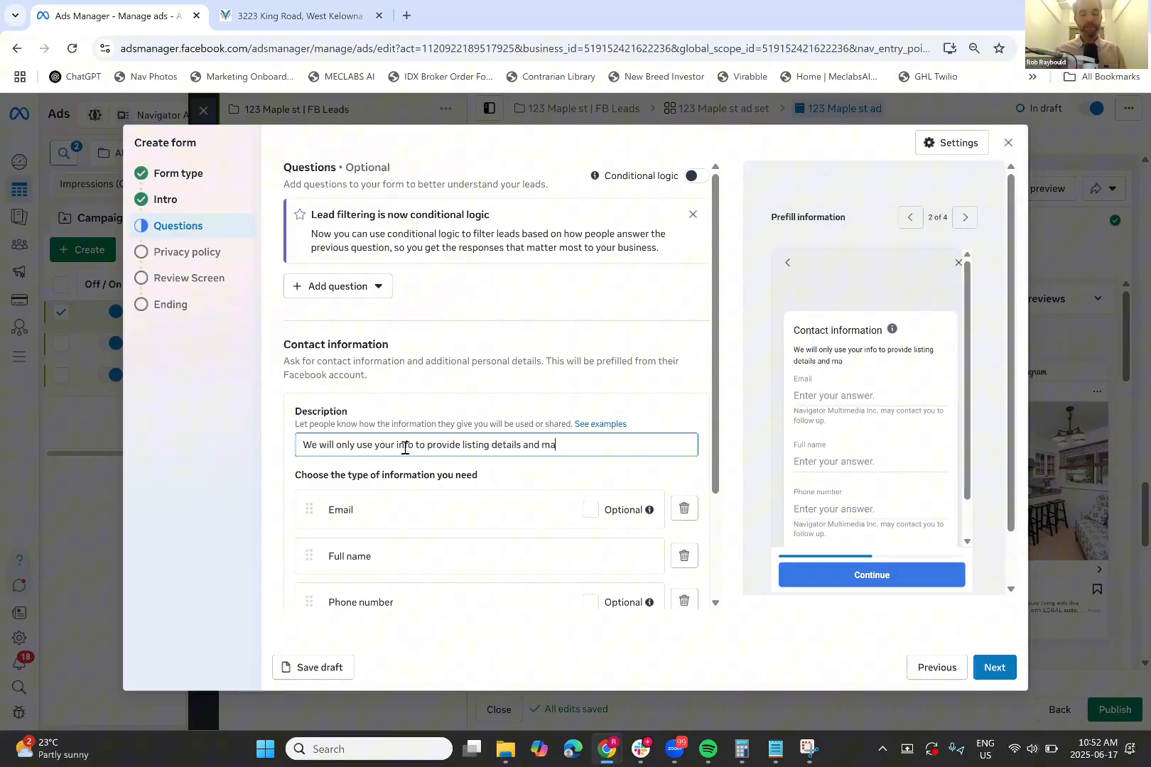
{"action": "type", "text": "rket updates."}
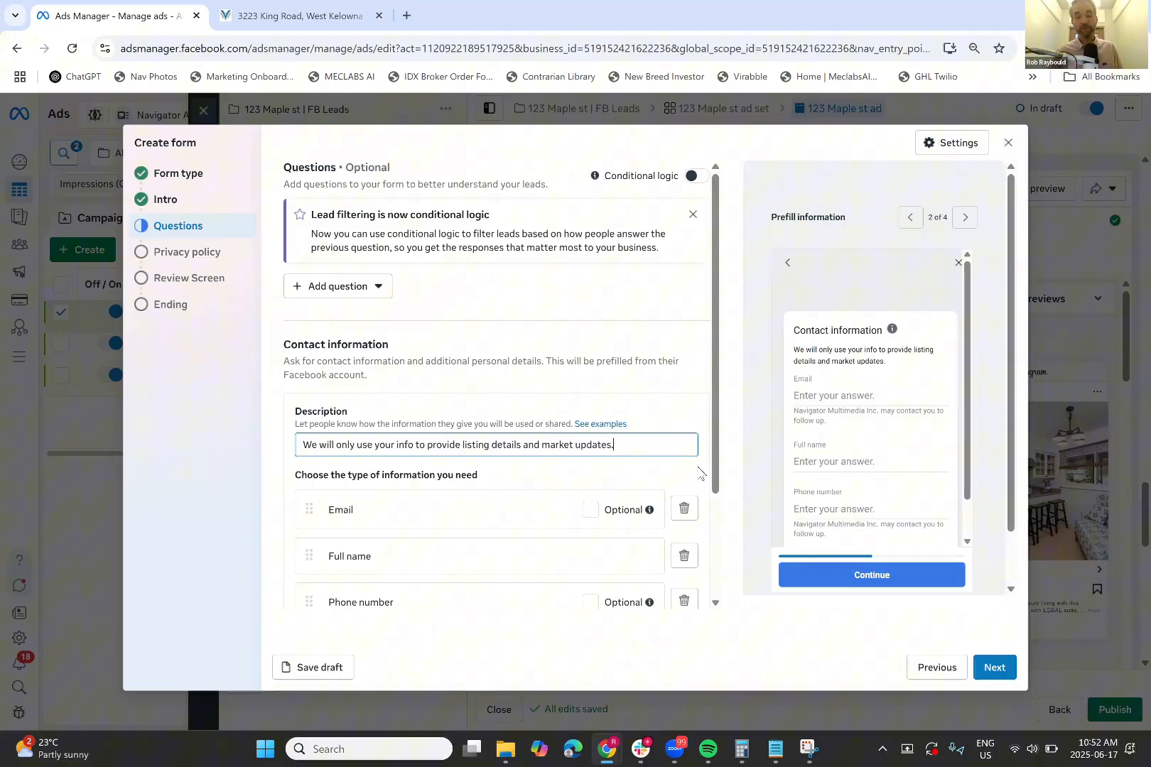
{"action": "scroll", "coordinate": [700, 472], "scroll_direction": "down", "scroll_amount": 2}
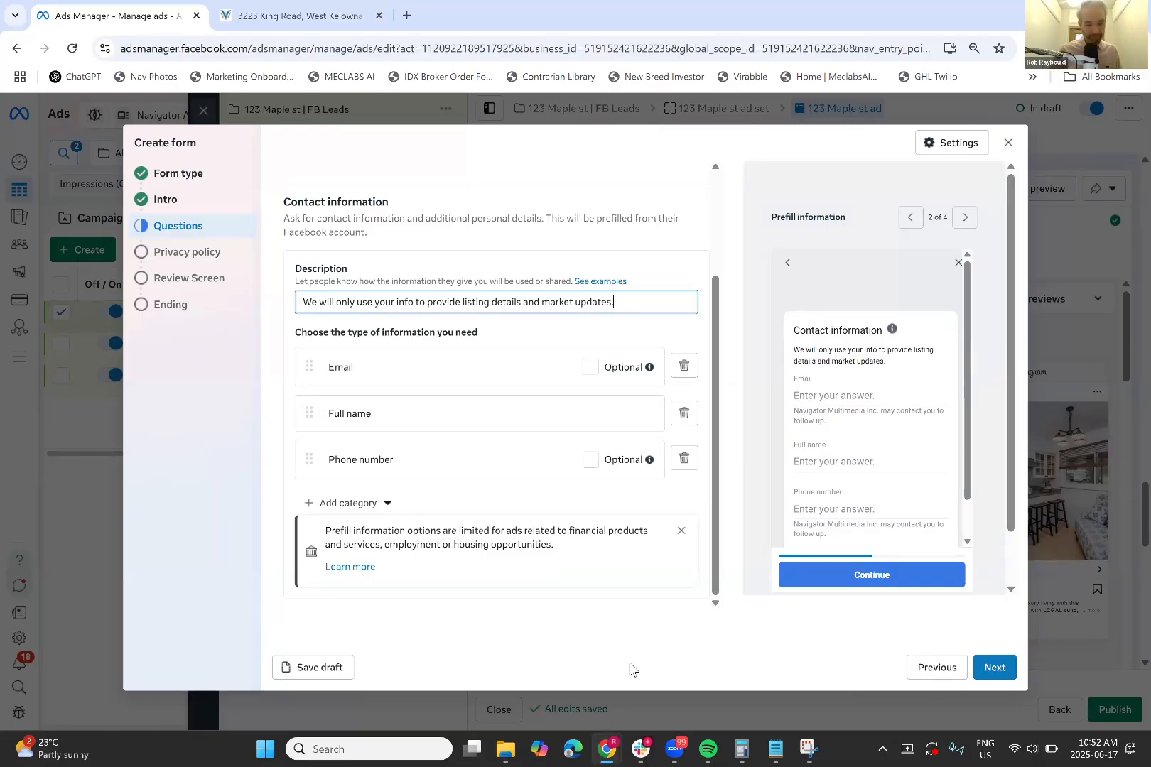
{"action": "left_click", "coordinate": [1007, 671]}
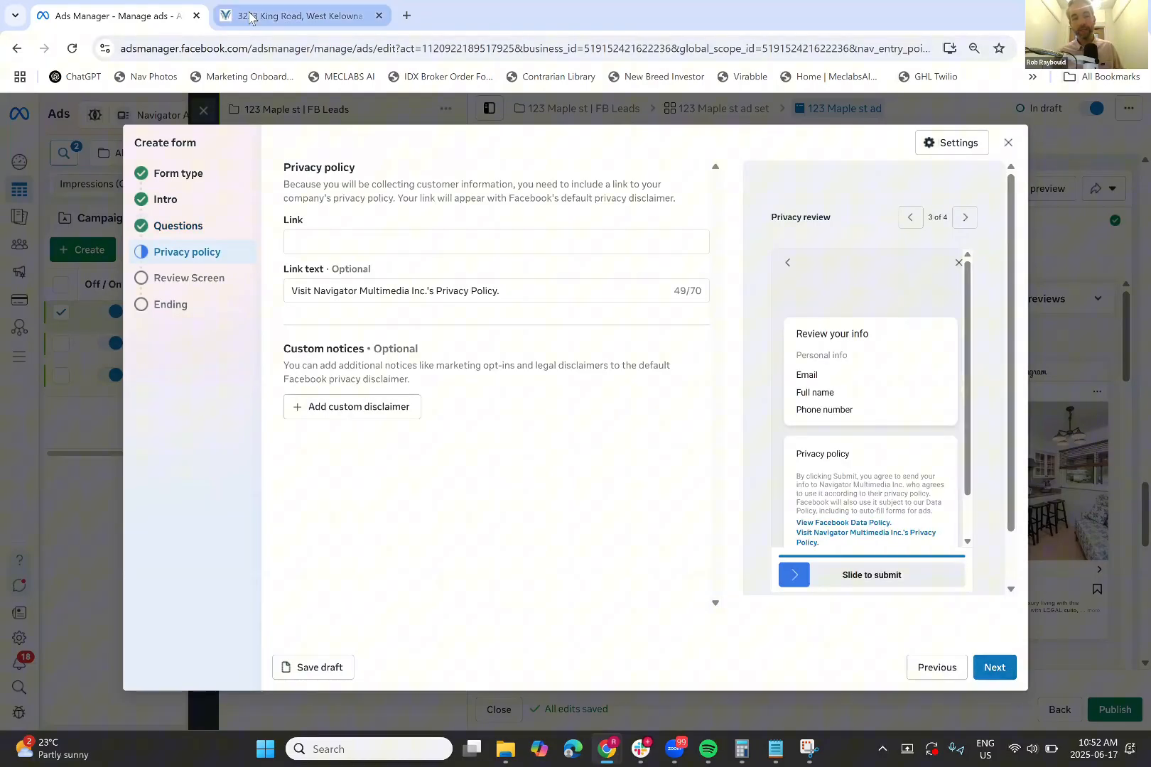
Copy the realty site's privacy policy URL from the listing tab and return to Ads Manager
{"action": "left_click", "coordinate": [248, 16]}
{"action": "scroll", "coordinate": [500, 388], "scroll_direction": "down", "scroll_amount": 20}
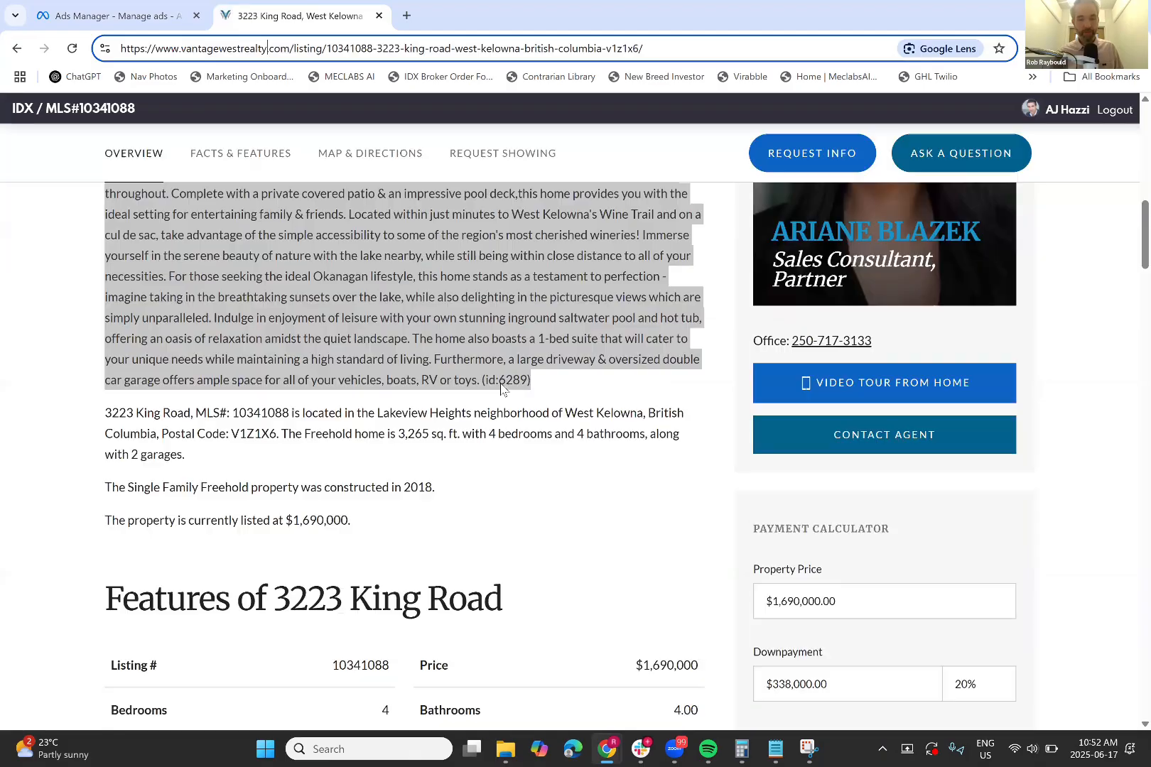
{"action": "scroll", "coordinate": [500, 389], "scroll_direction": "down", "scroll_amount": 5}
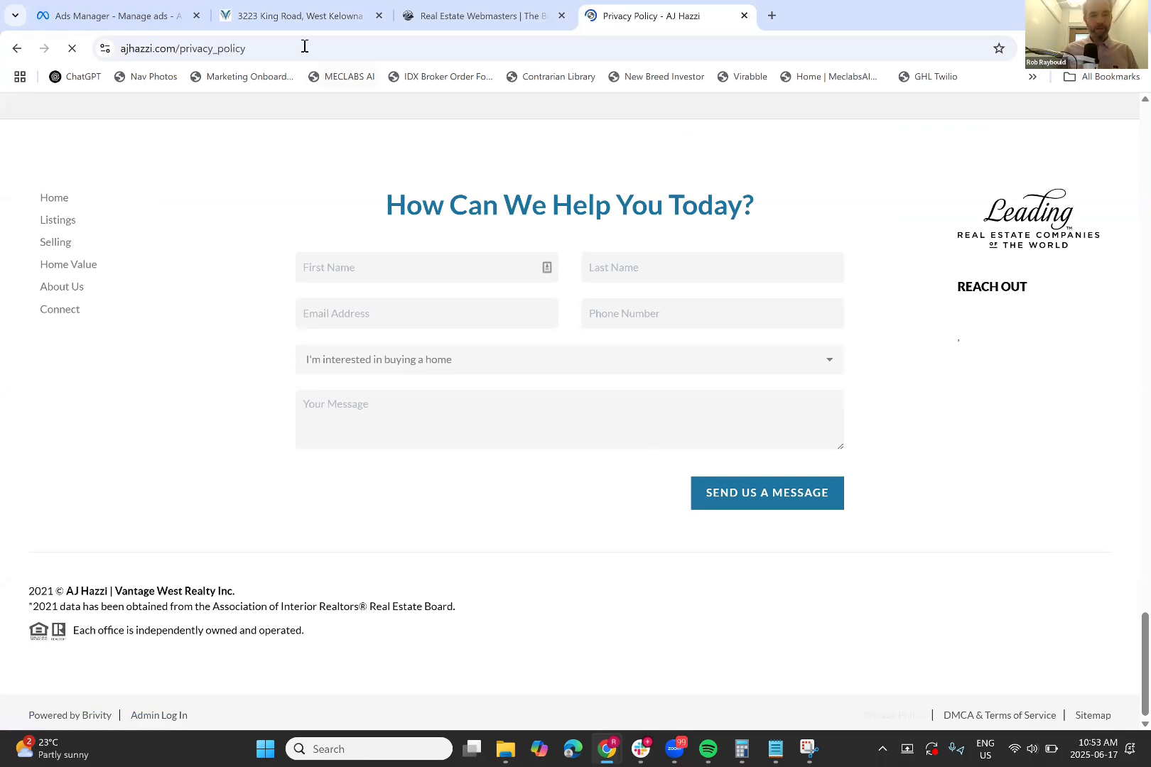
{"action": "left_click", "coordinate": [304, 46]}
{"action": "key", "text": "ctrl+c"}
{"action": "key", "text": "ctrl+1"}
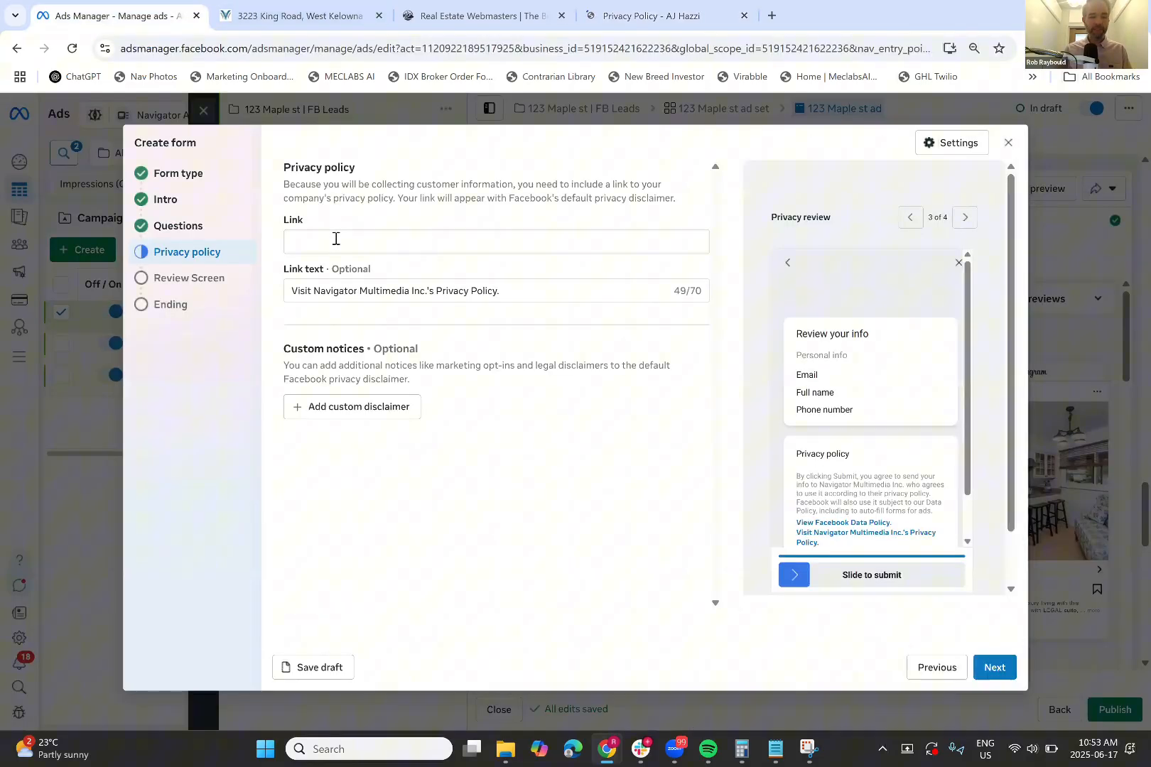
Paste the privacy policy page address into the link field and continue to the Review Screen
{"action": "left_click", "coordinate": [336, 239]}
{"action": "key", "text": "ctrl+v"}
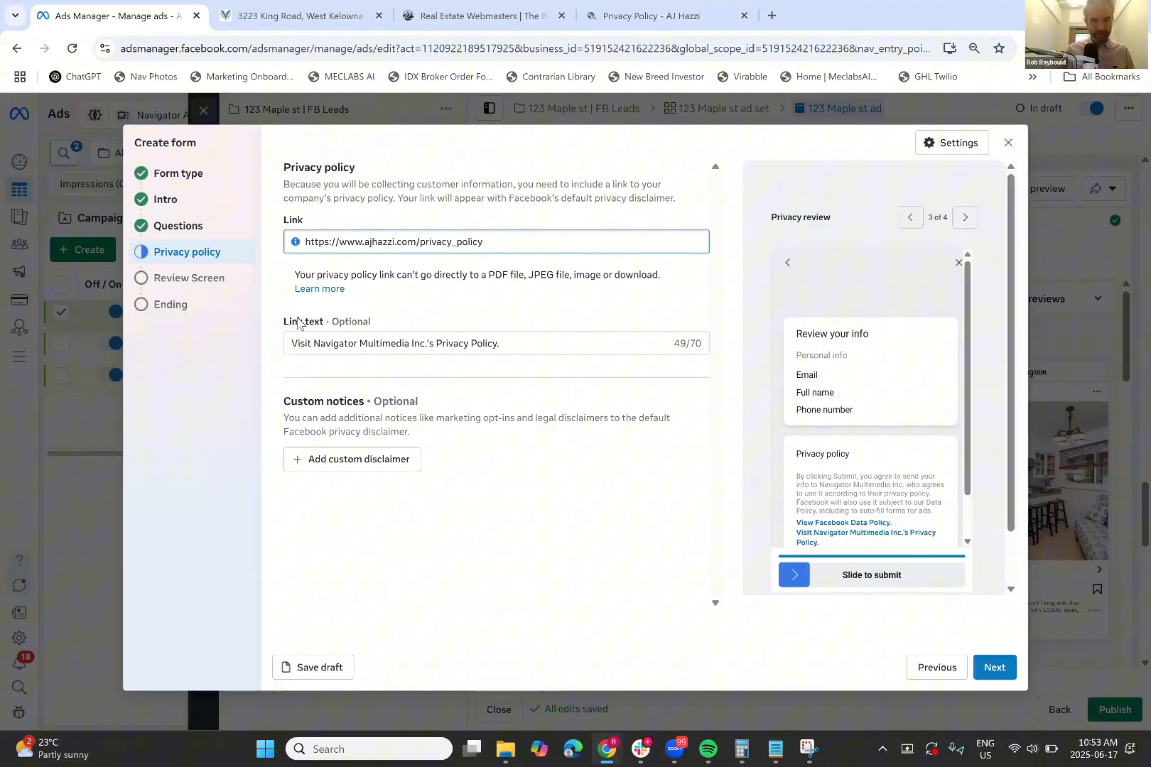
{"action": "left_click", "coordinate": [405, 348]}
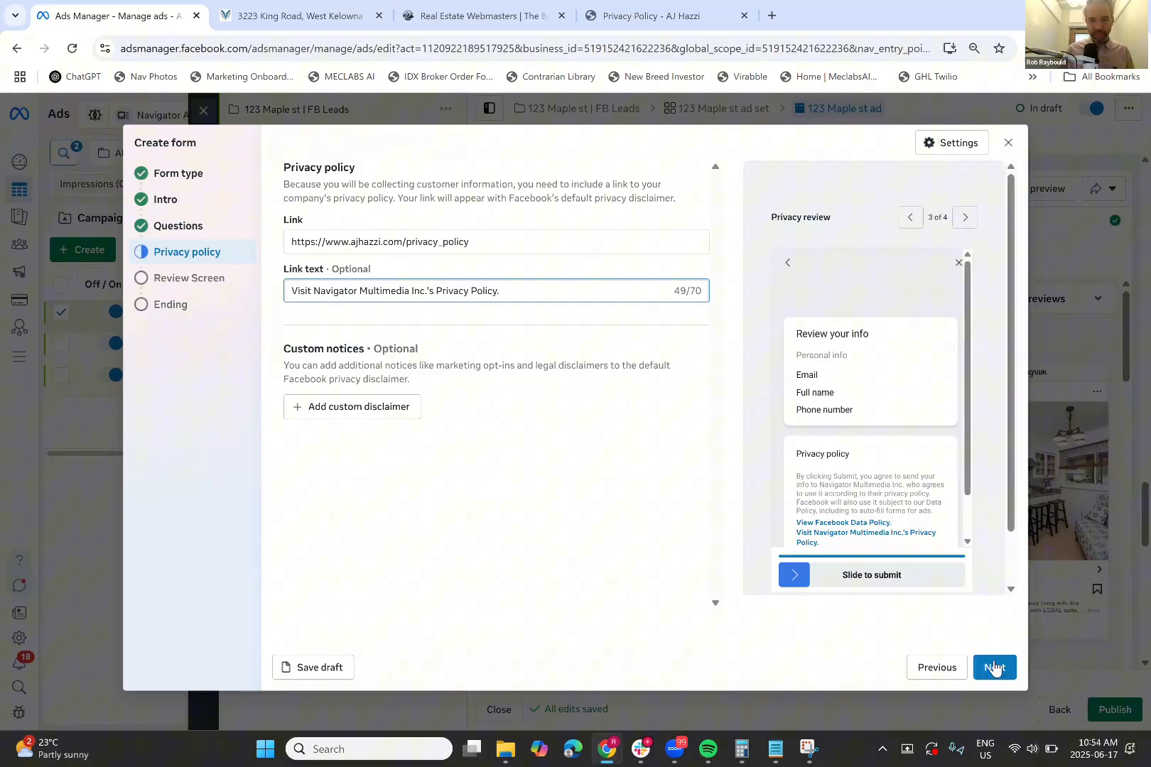
{"action": "left_click", "coordinate": [994, 668]}
{"action": "key", "text": "ctrl+Tab"}
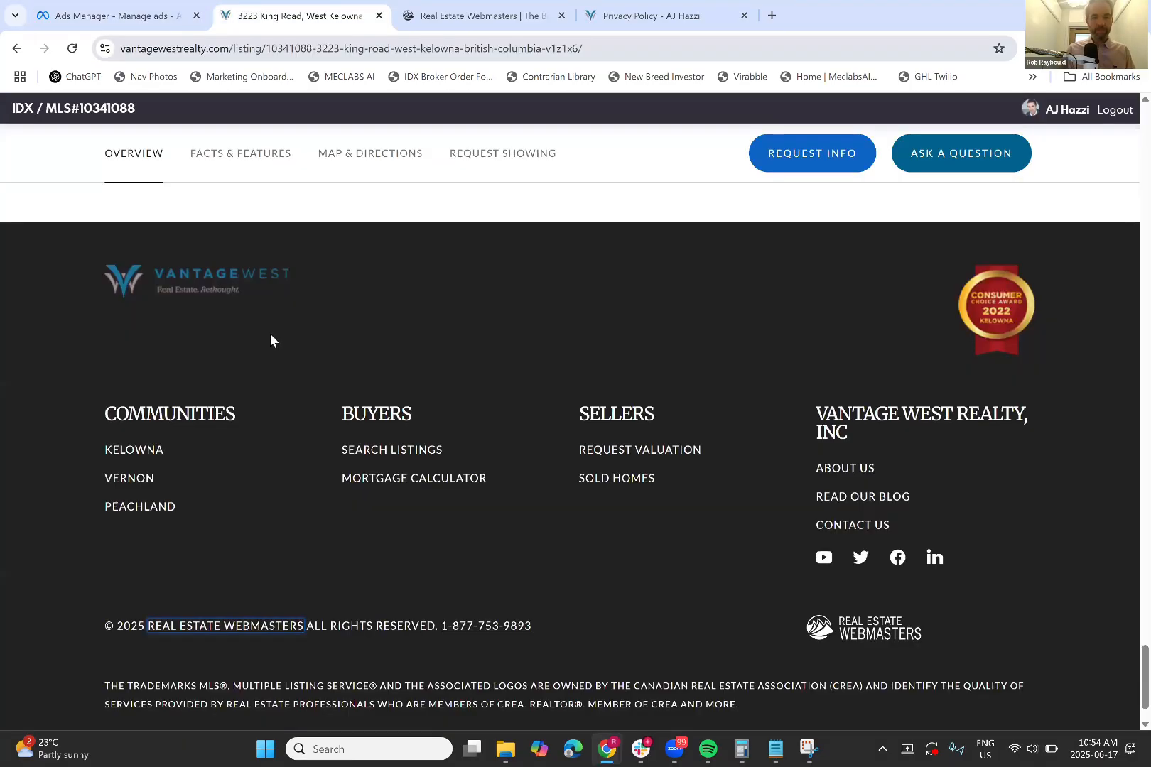
{"action": "scroll", "coordinate": [270, 335], "scroll_direction": "up", "scroll_amount": 5}
{"action": "scroll", "coordinate": [270, 337], "scroll_direction": "up", "scroll_amount": 10}
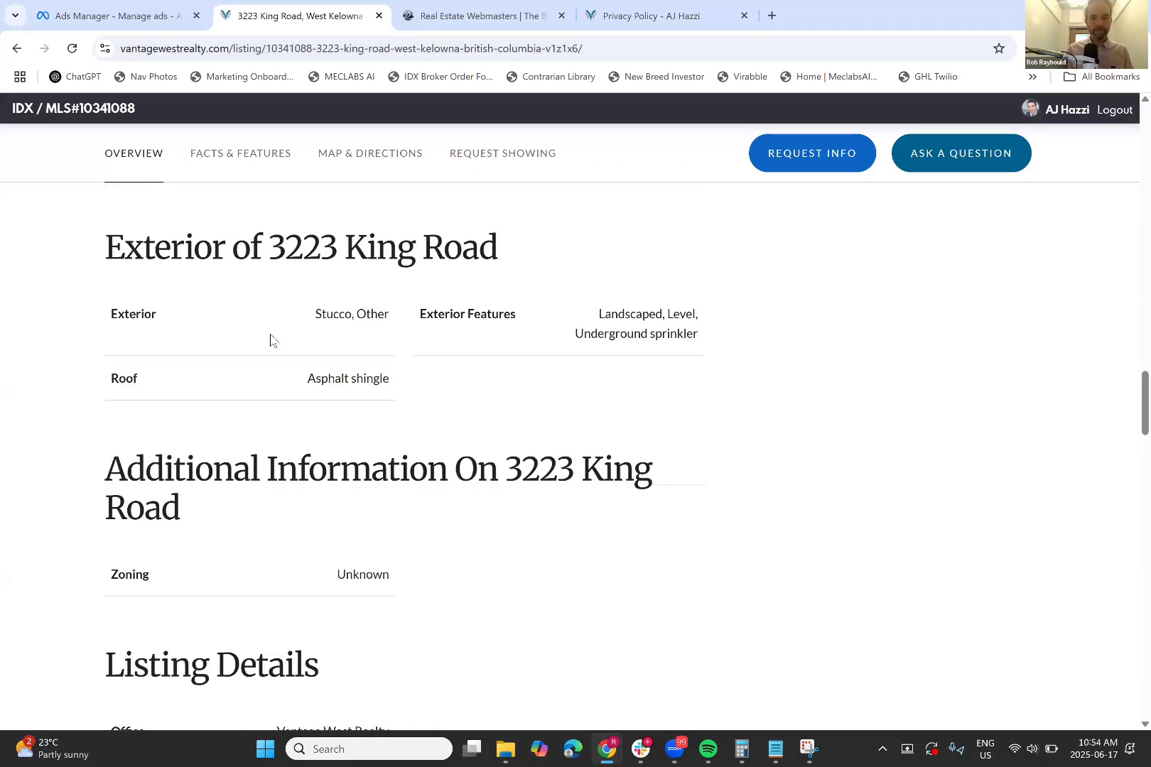
{"action": "left_click", "coordinate": [279, 52]}
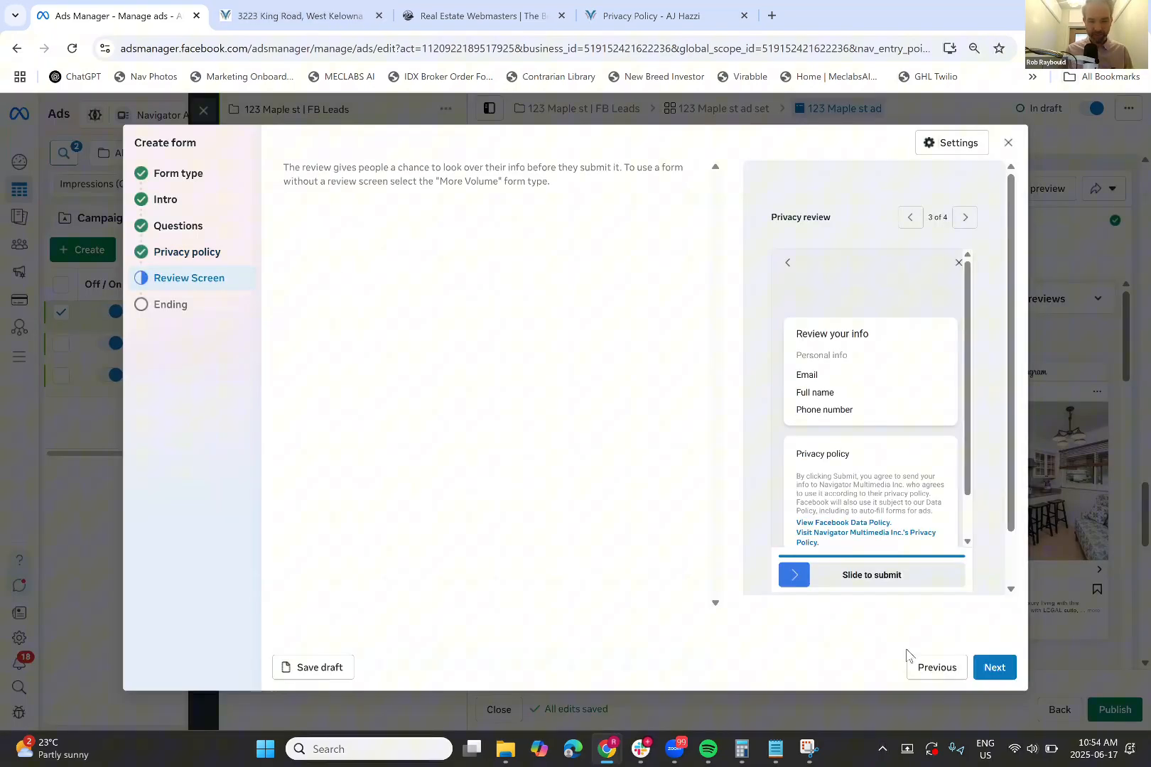
{"action": "left_click", "coordinate": [990, 675]}
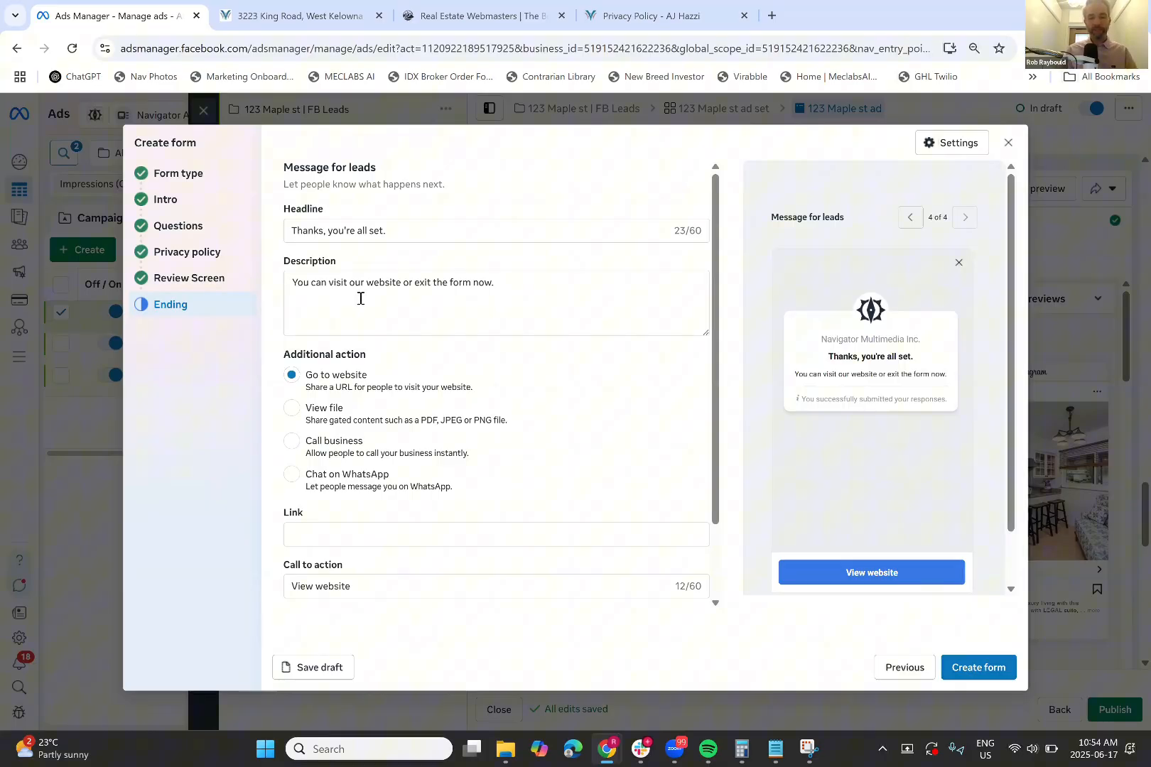
Replace the thank-you description with 'Tap "View Home" to view listing info page.'
{"action": "double_click", "coordinate": [360, 298]}
{"action": "triple_click", "coordinate": [360, 299]}
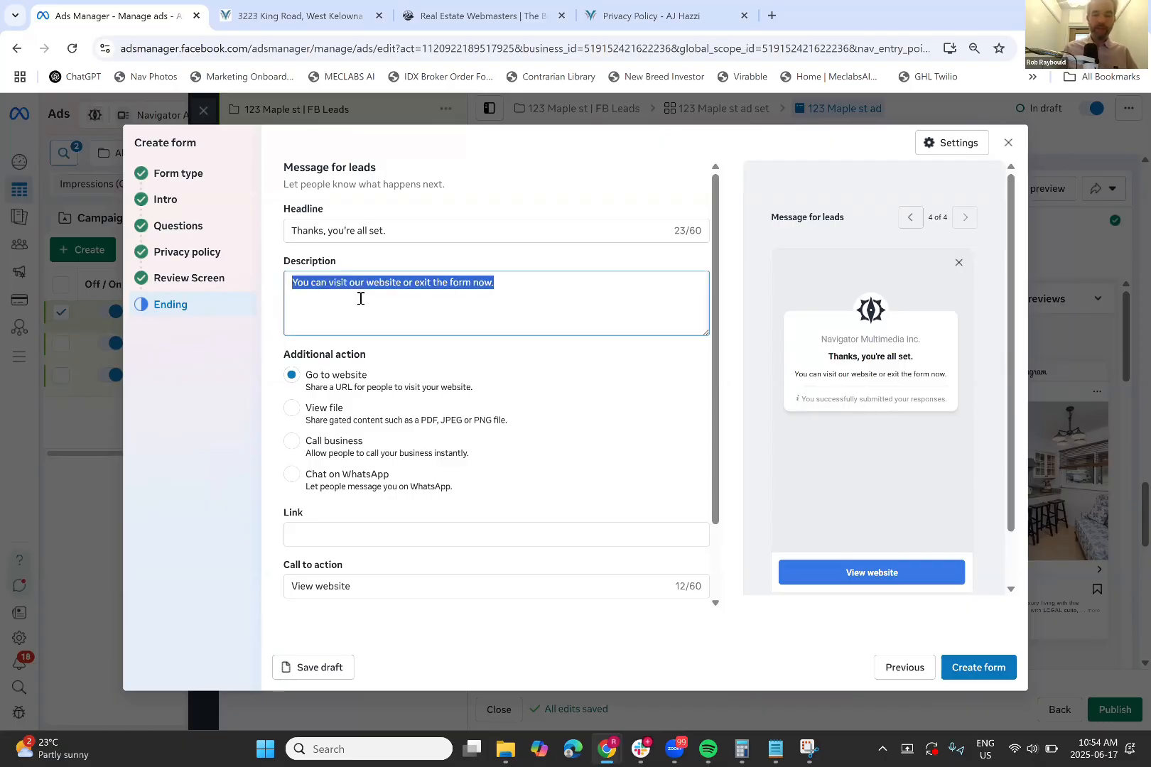
{"action": "key", "text": "BackSpace"}
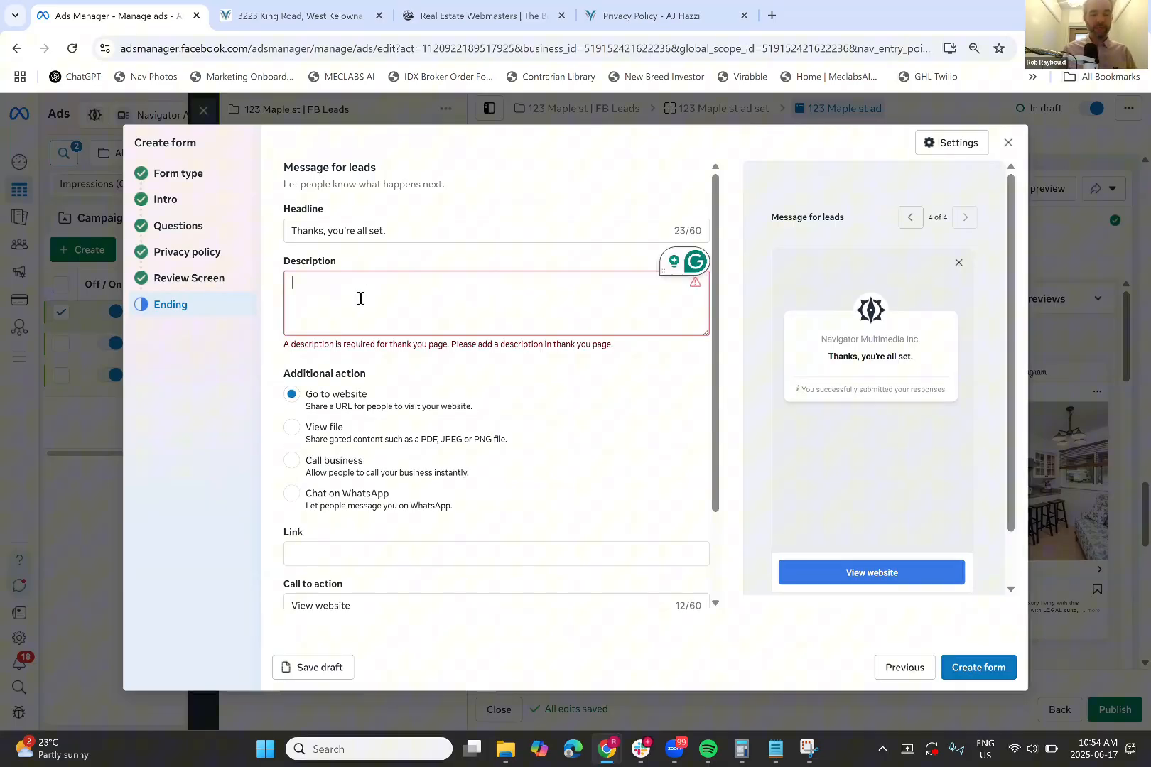
{"action": "type", "text": "Tap"}
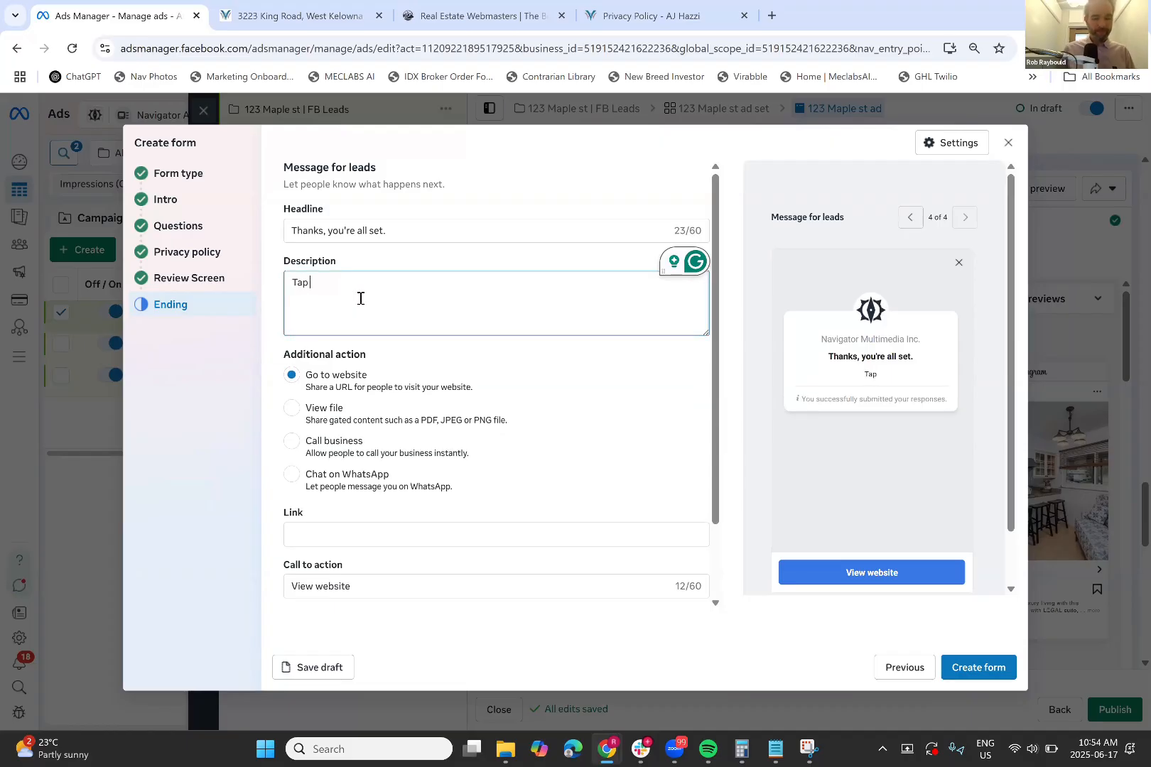
{"action": "type", "text": " \""}
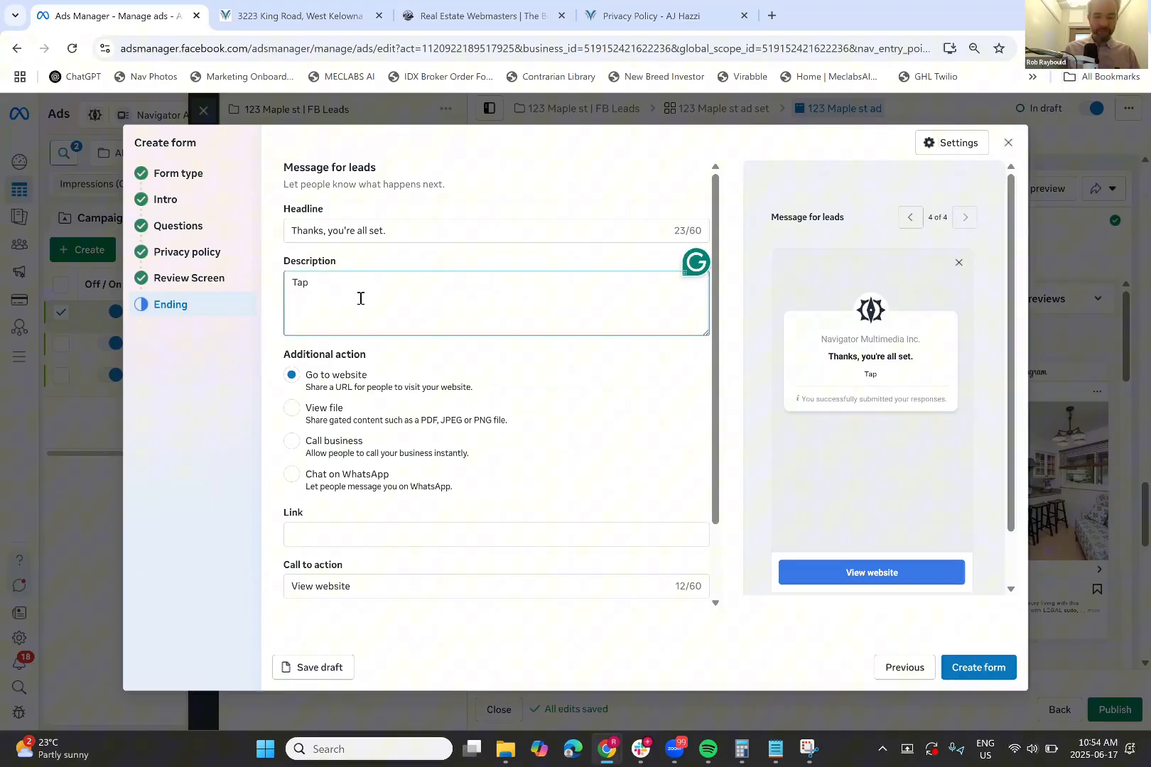
{"action": "type", "text": "View Home\""}
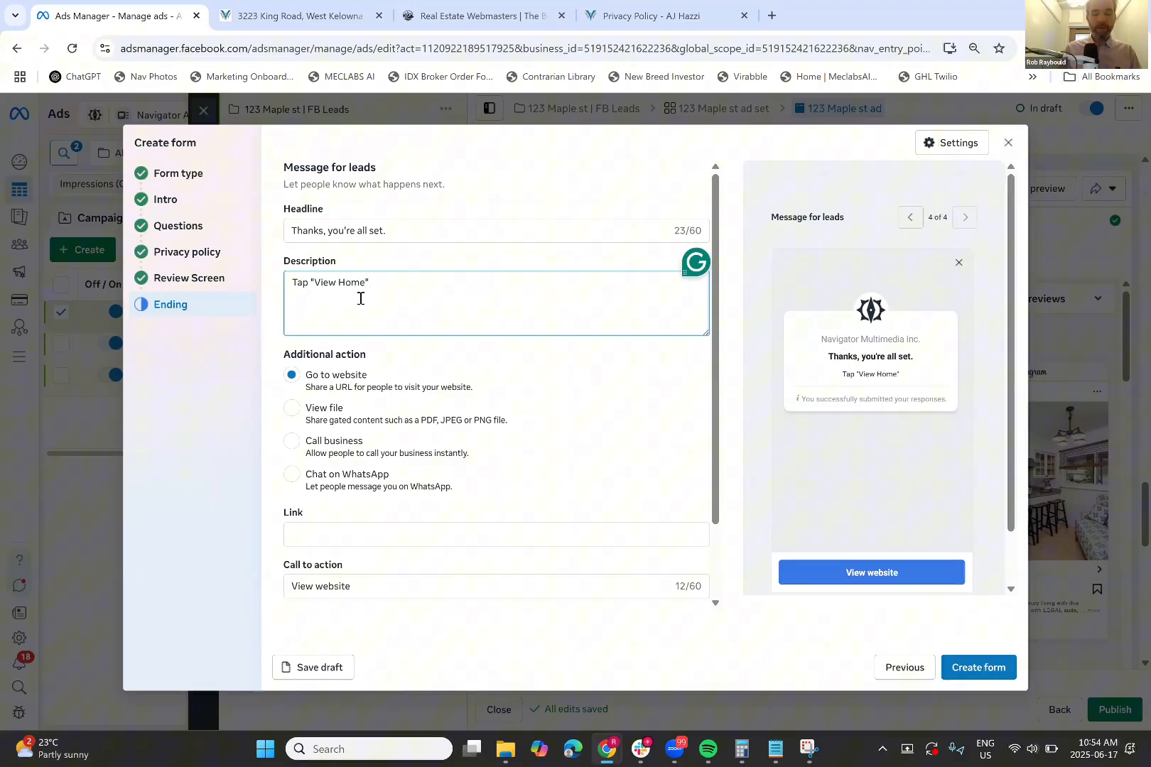
{"action": "type", "text": " to view lis"}
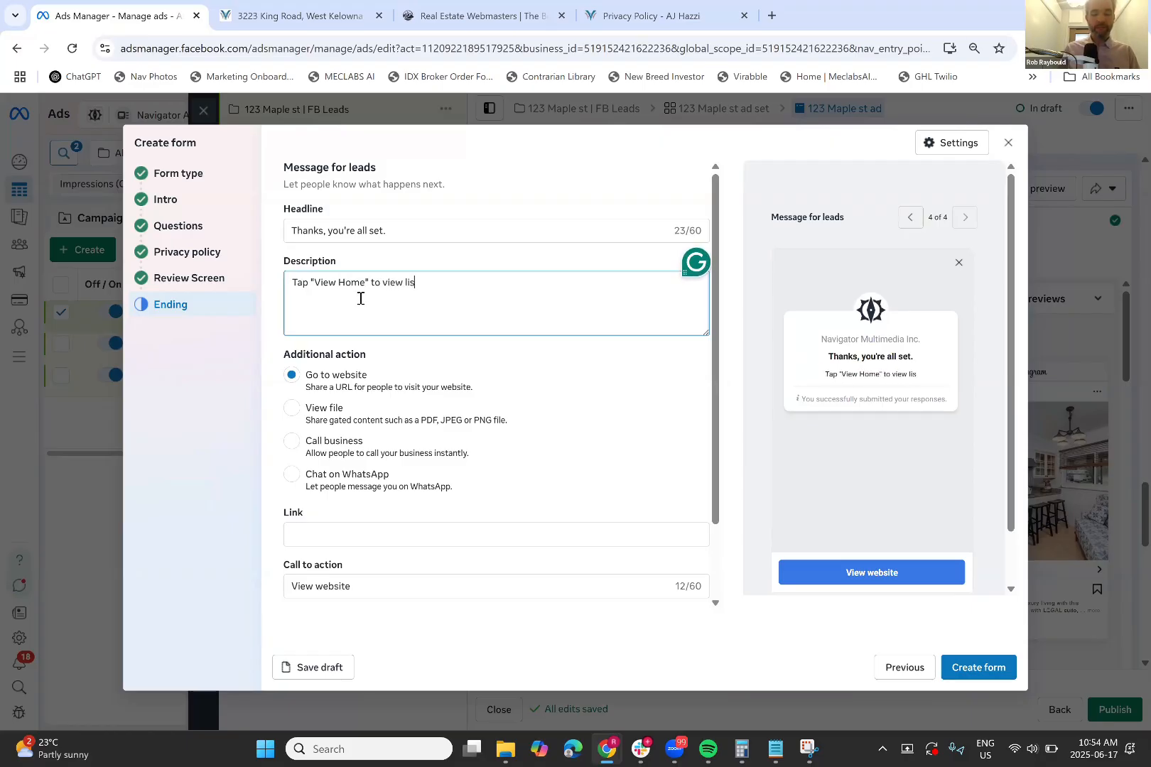
{"action": "type", "text": "ting info page."}
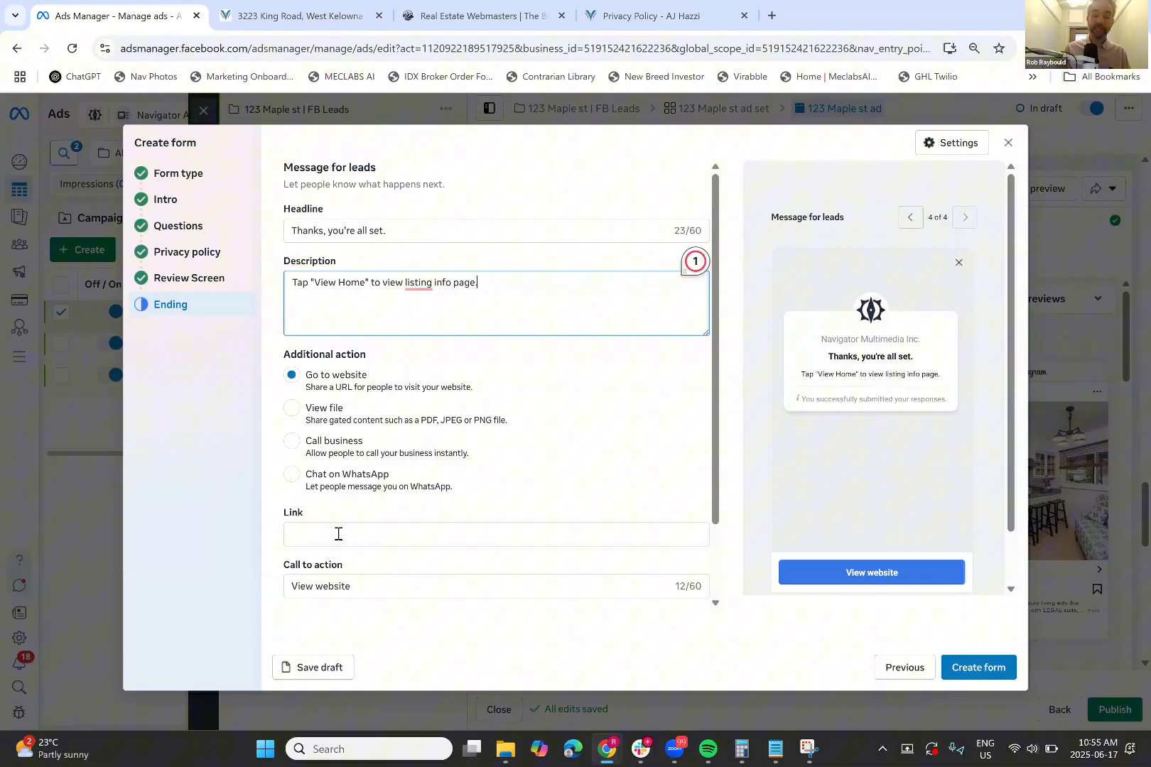
{"action": "left_click", "coordinate": [338, 534]}
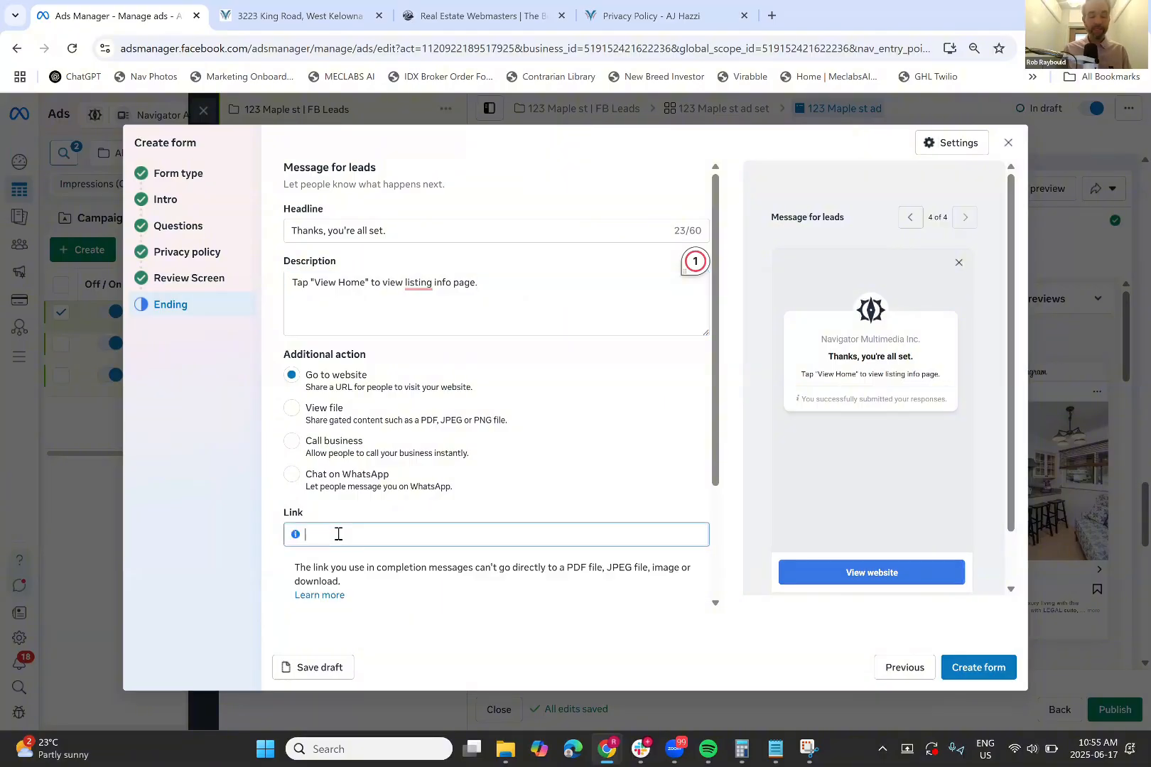
{"action": "key", "text": "ctrl+v"}
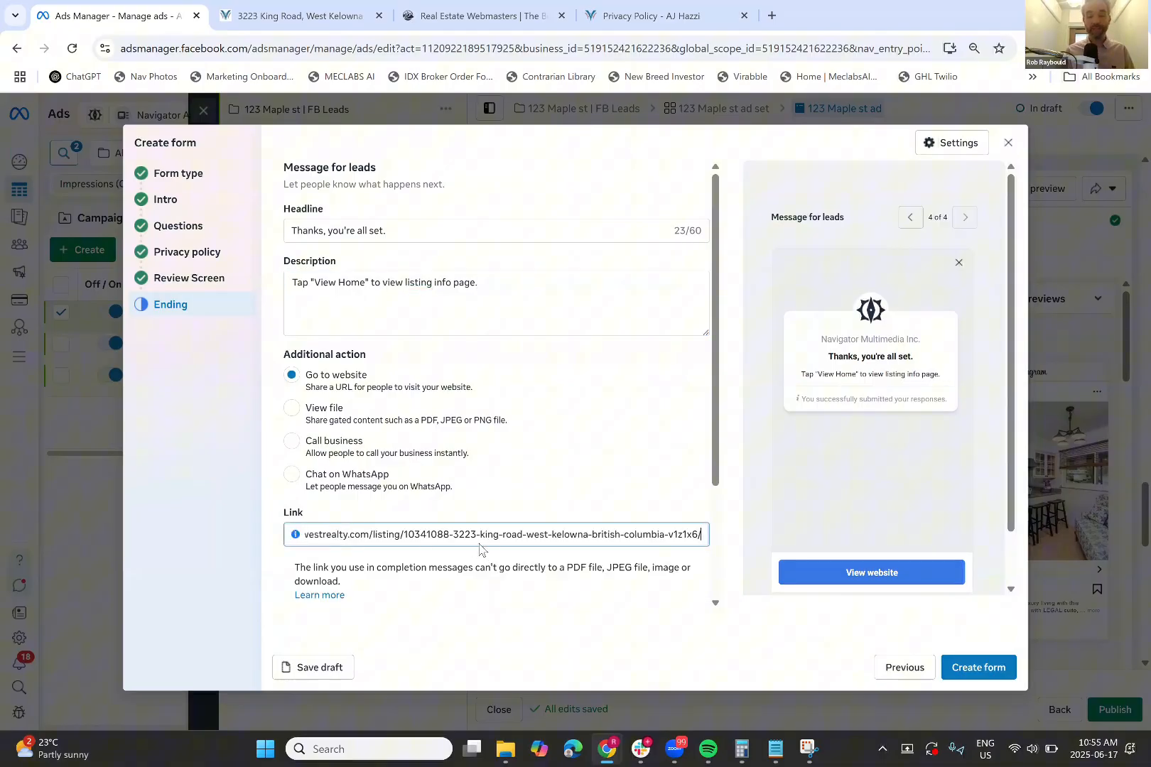
{"action": "scroll", "coordinate": [480, 550], "scroll_direction": "down", "scroll_amount": 2}
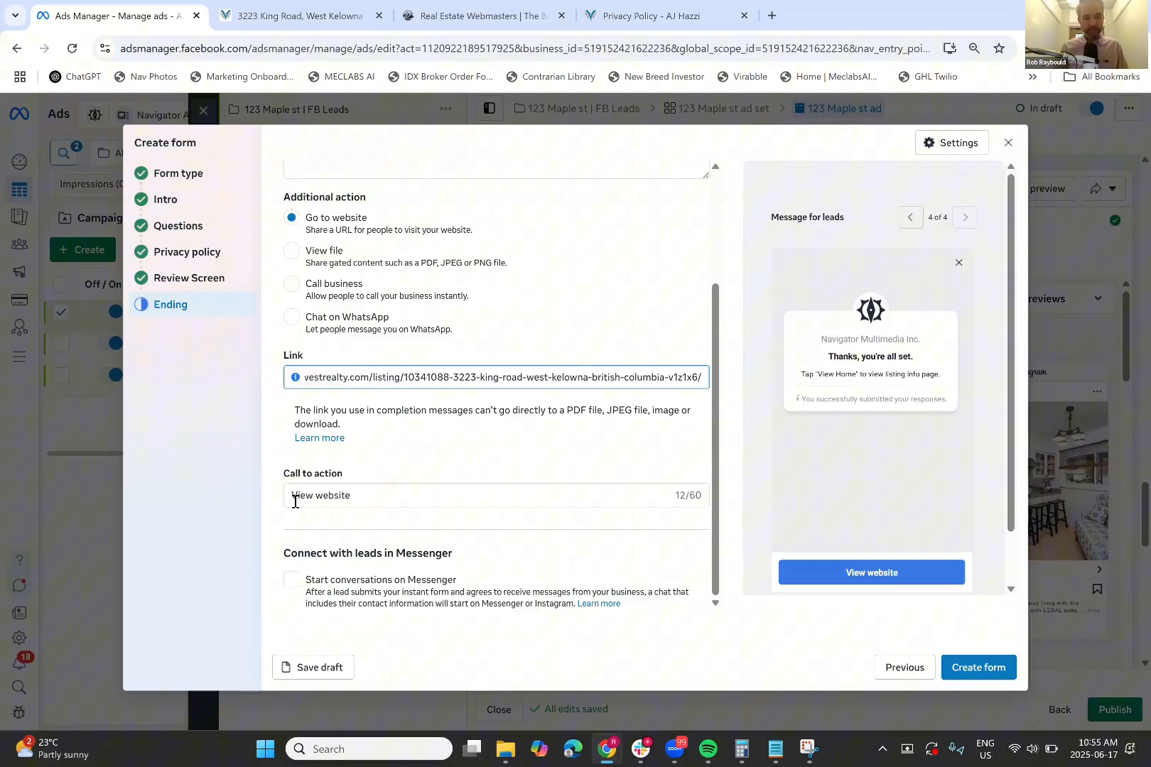
{"action": "left_click", "coordinate": [373, 498]}
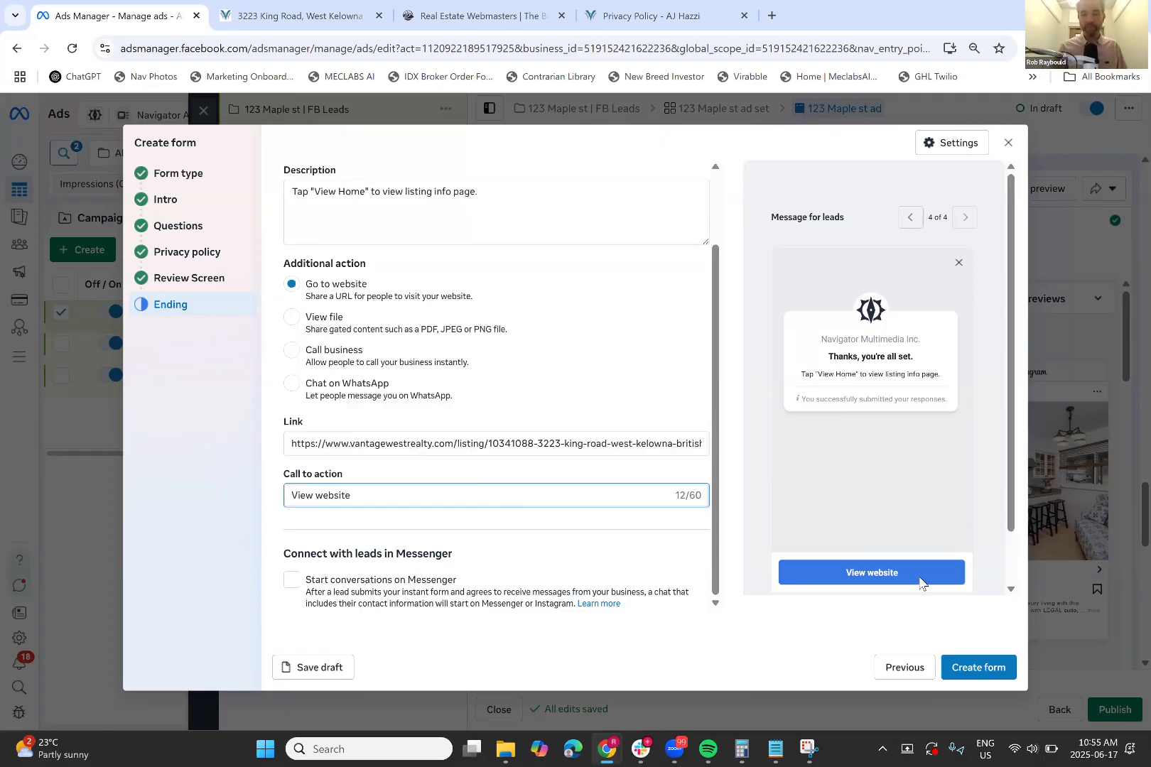
{"action": "key", "text": "BackSpace"}
{"action": "key", "text": "BackSpace"}
{"action": "key", "text": "BackSpace"}
{"action": "key", "text": "BackSpace"}
{"action": "key", "text": "BackSpace"}
{"action": "key", "text": "BackSpace"}
{"action": "key", "text": "BackSpace"}
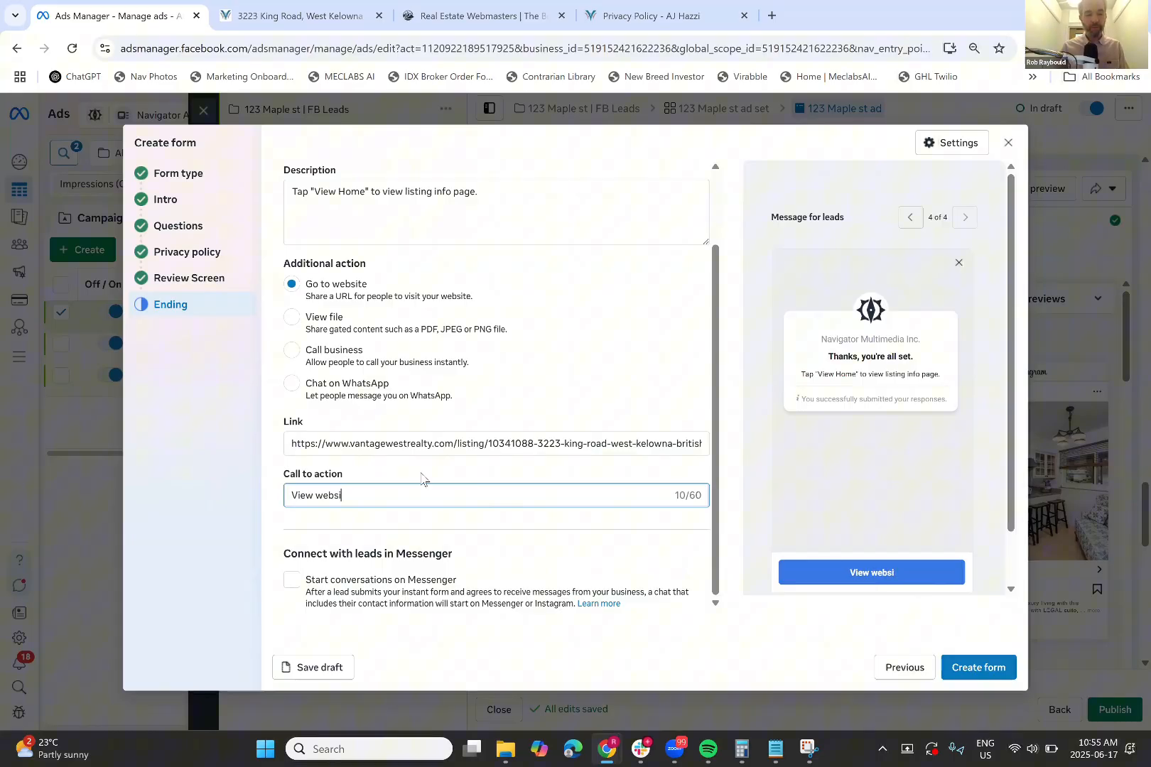
{"action": "type", "text": "Home"}
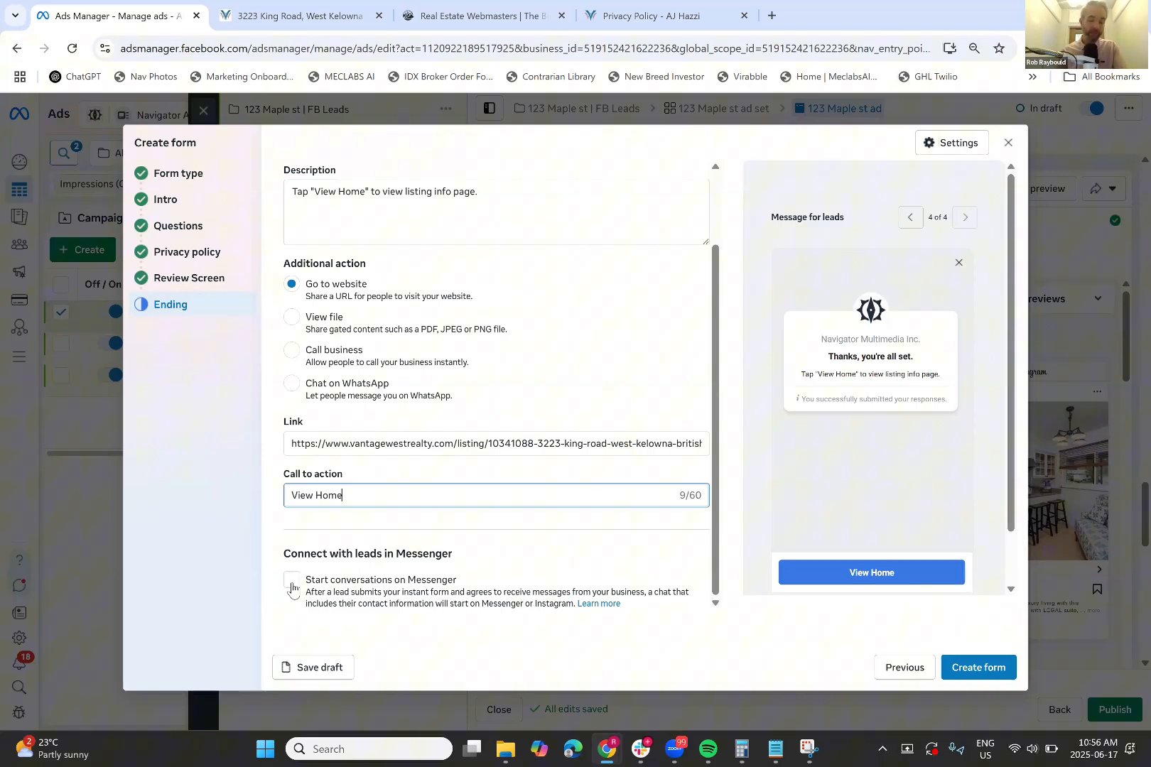
{"action": "left_click", "coordinate": [296, 584]}
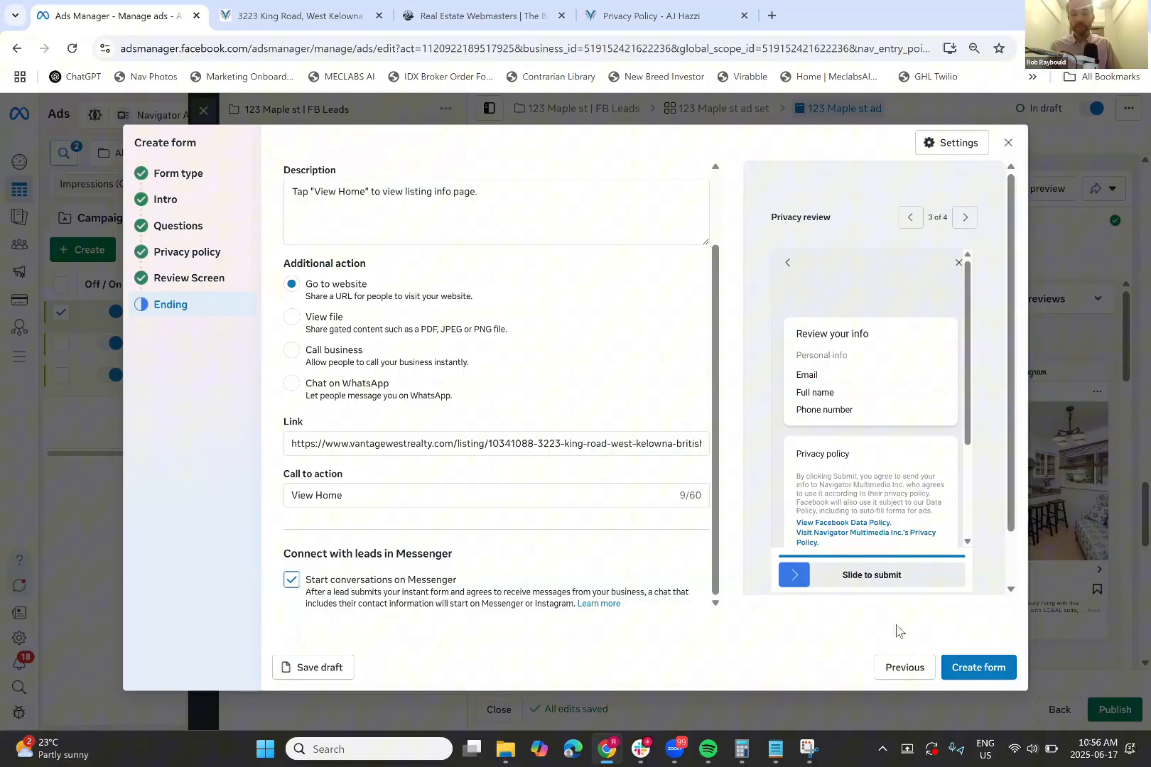
{"action": "left_click", "coordinate": [984, 668]}
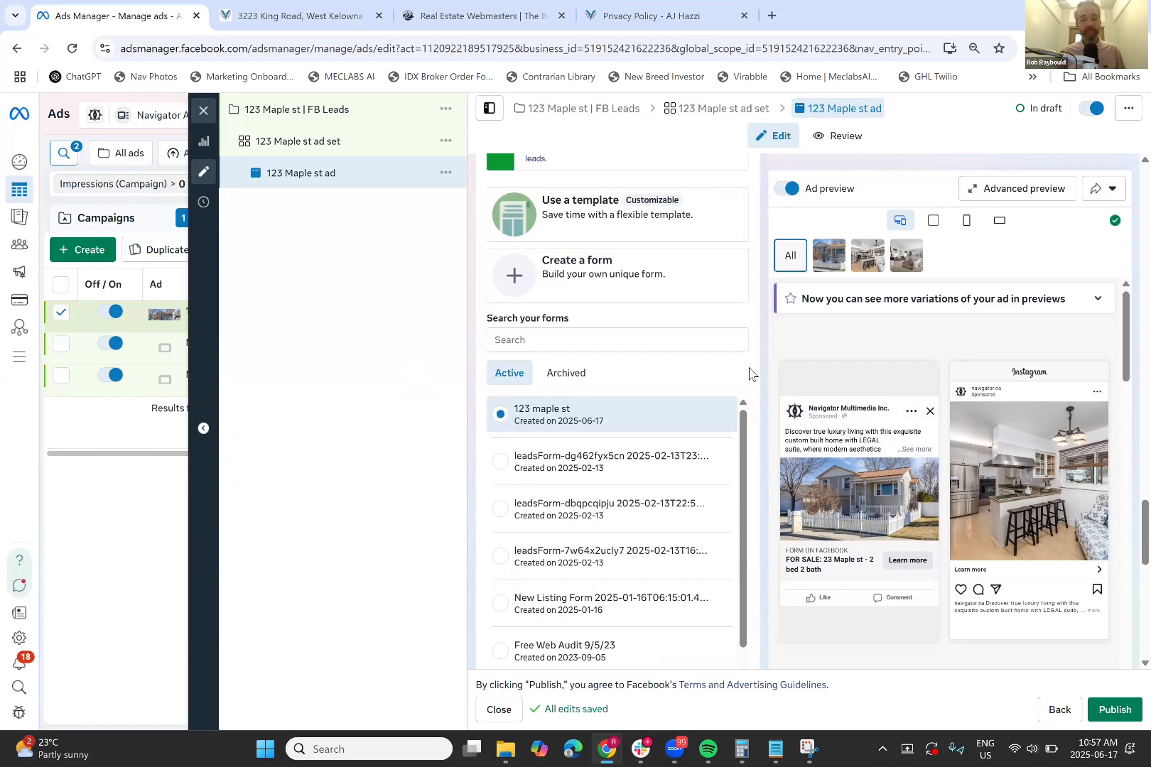
{"action": "scroll", "coordinate": [749, 374], "scroll_direction": "down", "scroll_amount": 5}
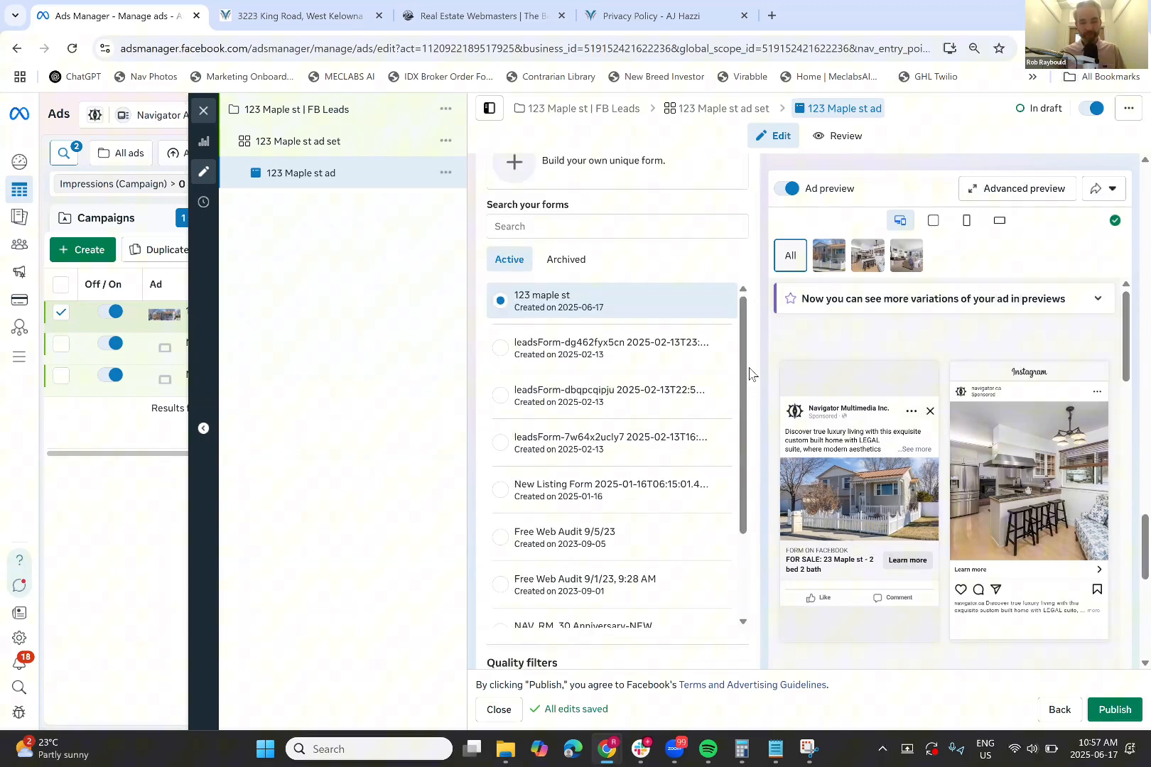
{"action": "scroll", "coordinate": [749, 374], "scroll_direction": "down", "scroll_amount": 2}
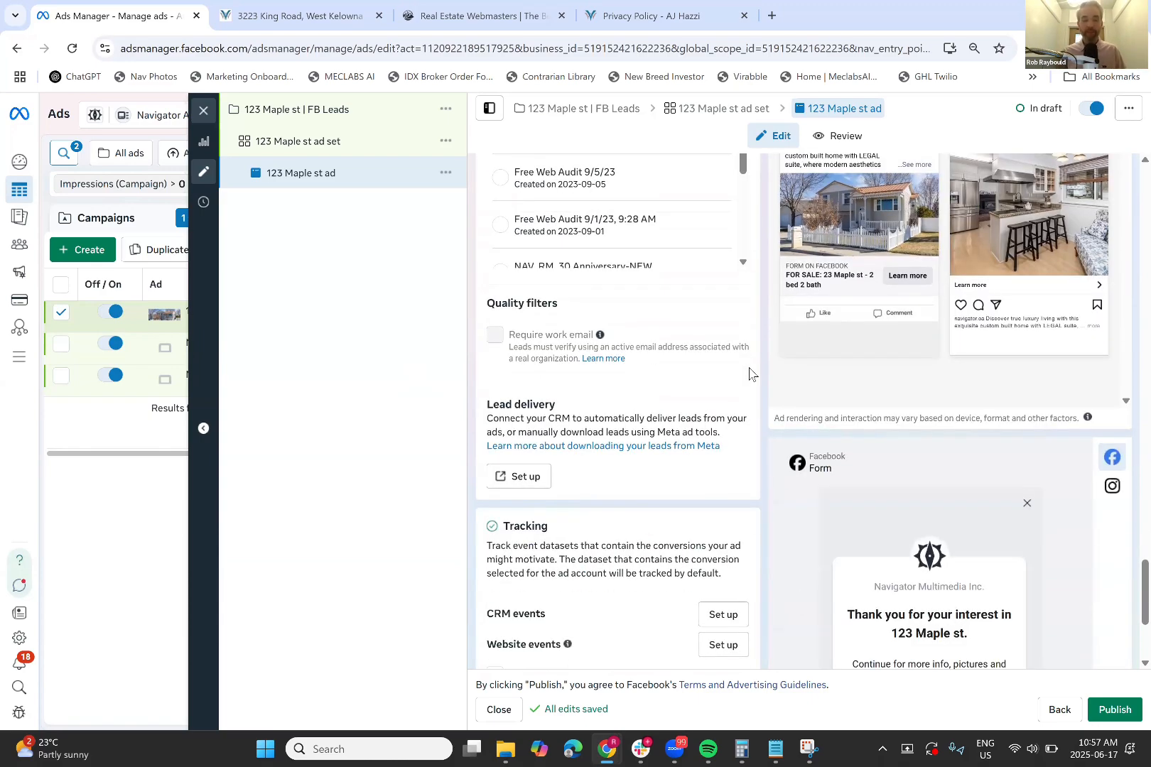
{"action": "scroll", "coordinate": [749, 374], "scroll_direction": "down", "scroll_amount": 1}
{"action": "scroll", "coordinate": [749, 374], "scroll_direction": "down", "scroll_amount": 1}
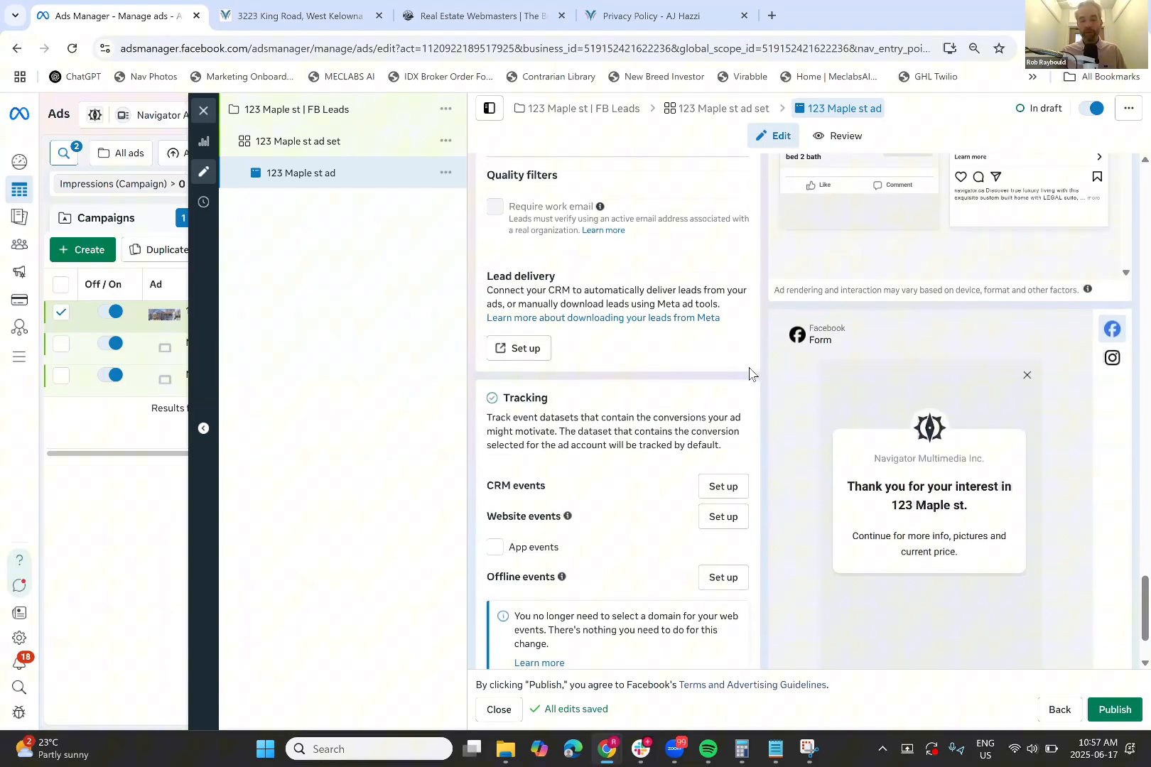
{"action": "scroll", "coordinate": [749, 373], "scroll_direction": "down", "scroll_amount": 3}
{"action": "scroll", "coordinate": [749, 374], "scroll_direction": "up", "scroll_amount": 15}
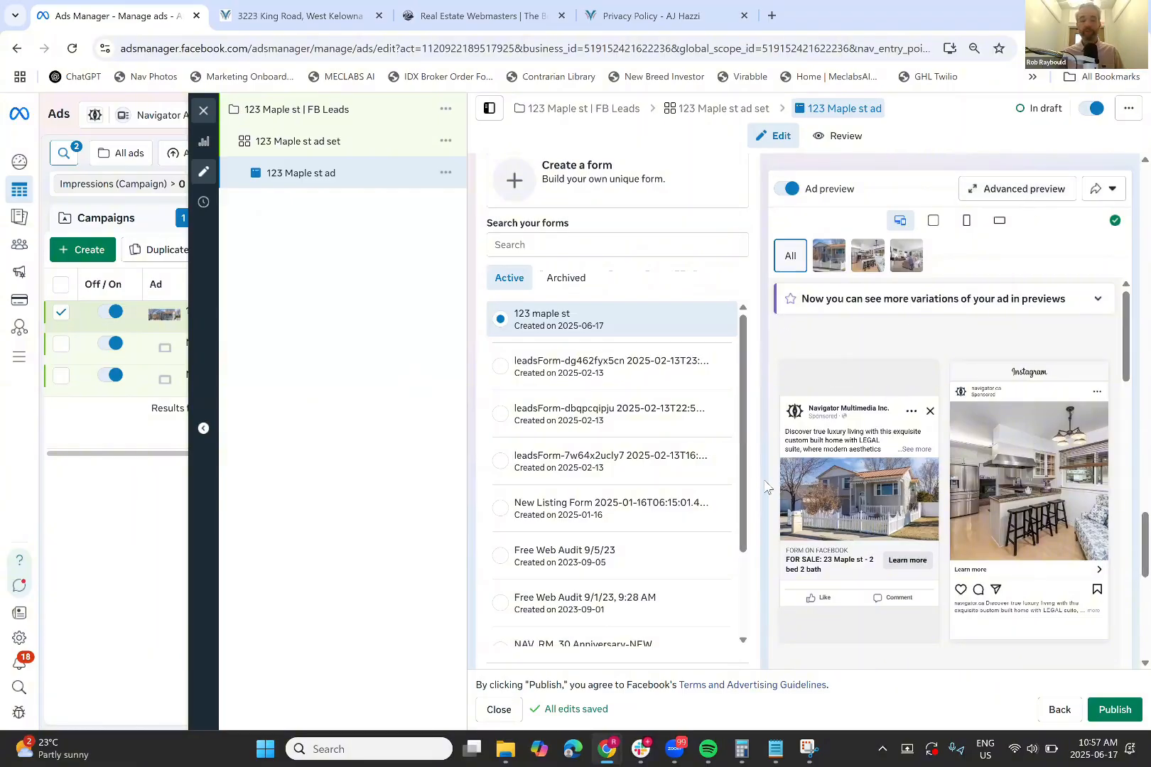
{"action": "scroll", "coordinate": [760, 483], "scroll_direction": "down", "scroll_amount": 10}
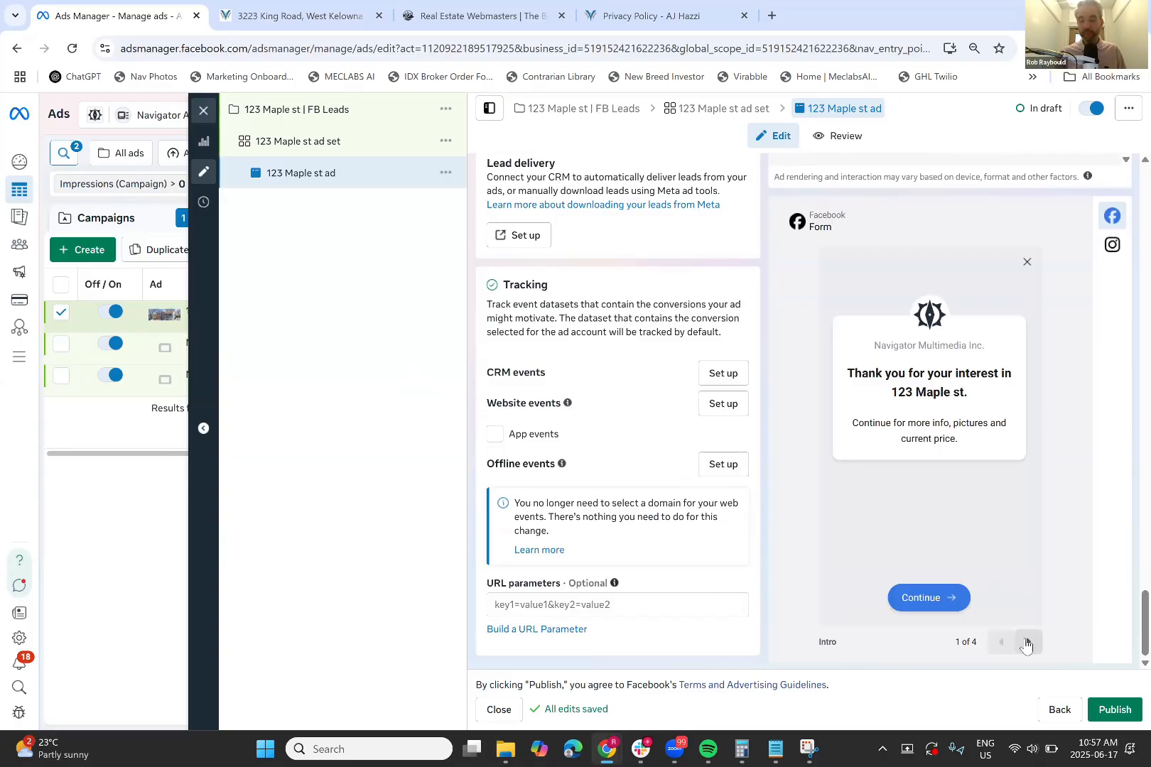
{"action": "left_click", "coordinate": [1026, 643]}
{"action": "left_click", "coordinate": [1026, 643]}
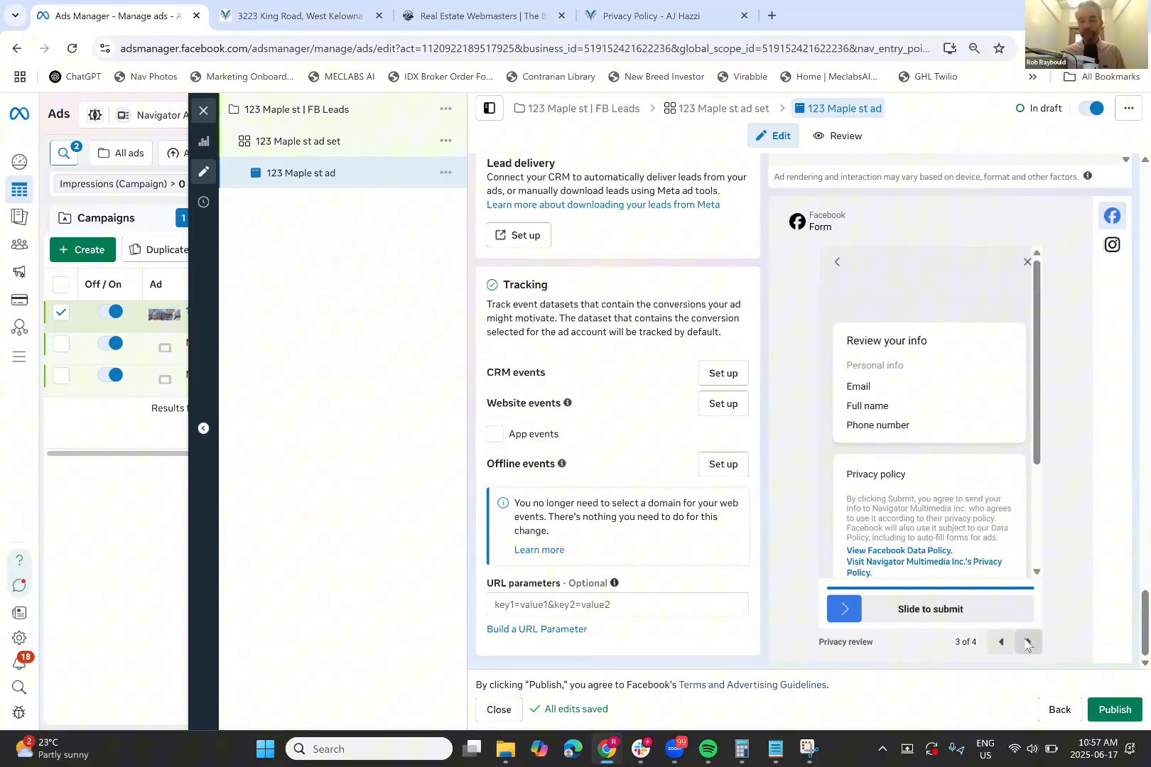
{"action": "left_click", "coordinate": [1026, 643]}
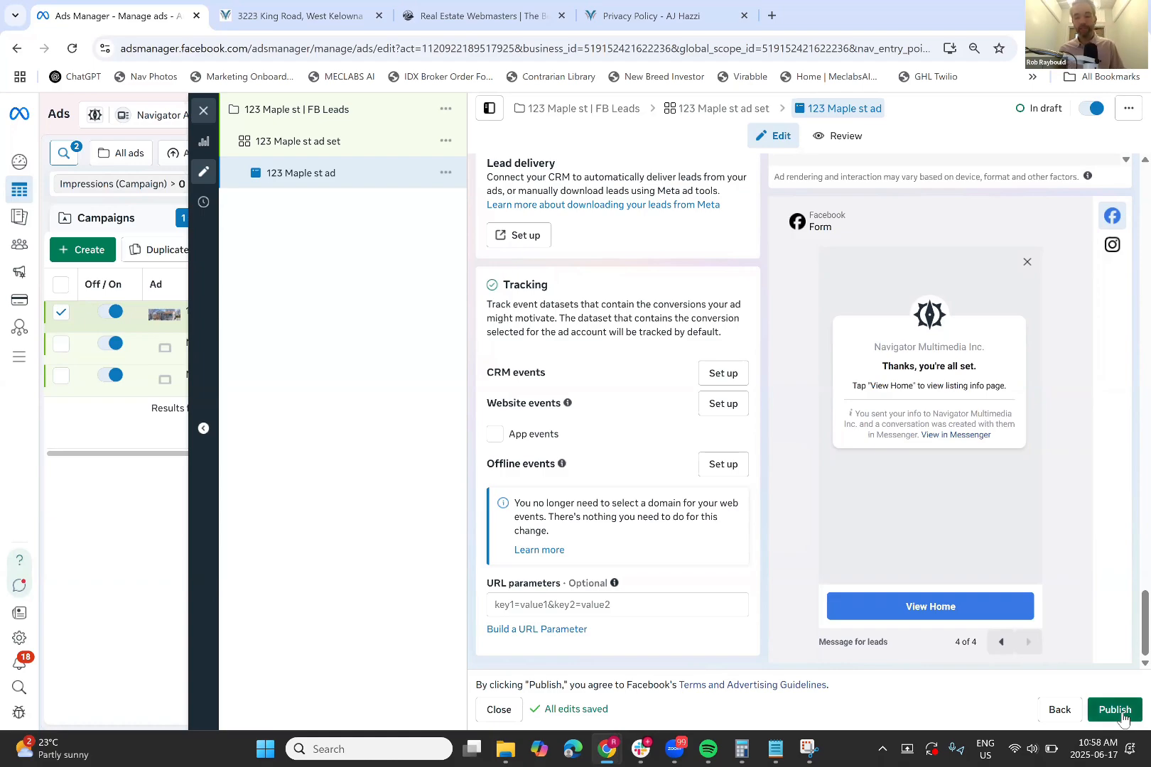
{"action": "left_click", "coordinate": [1123, 715]}
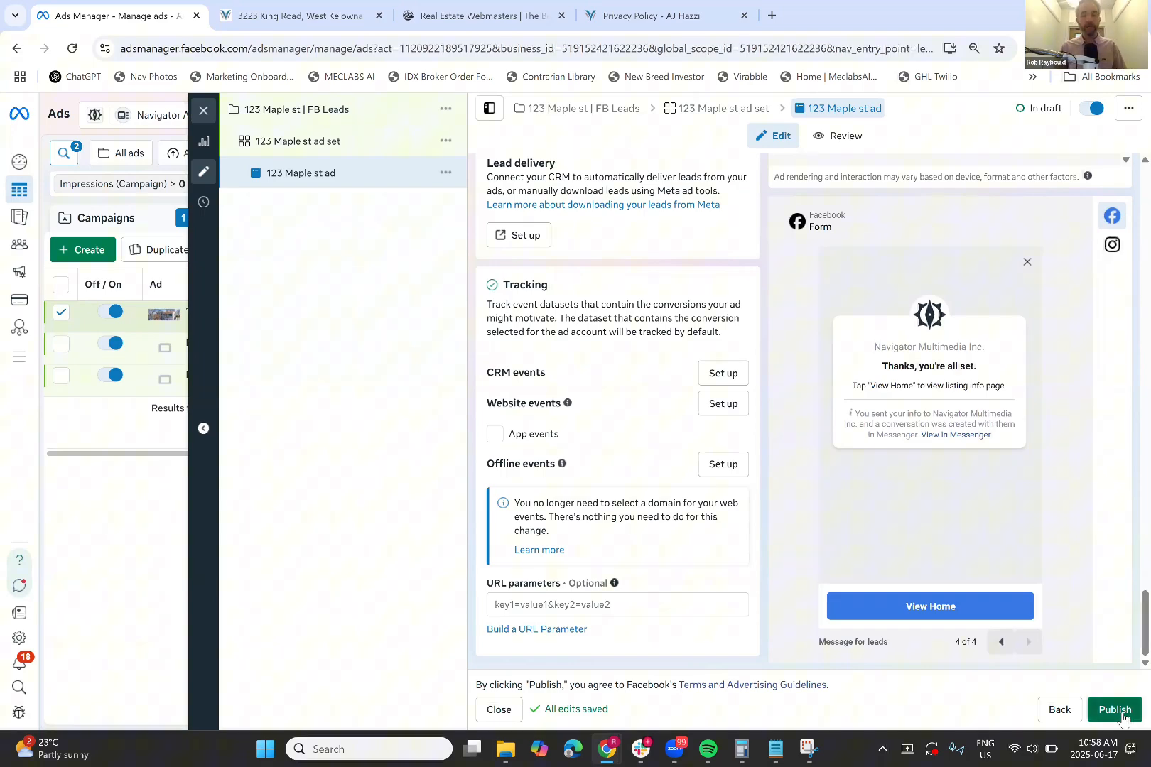